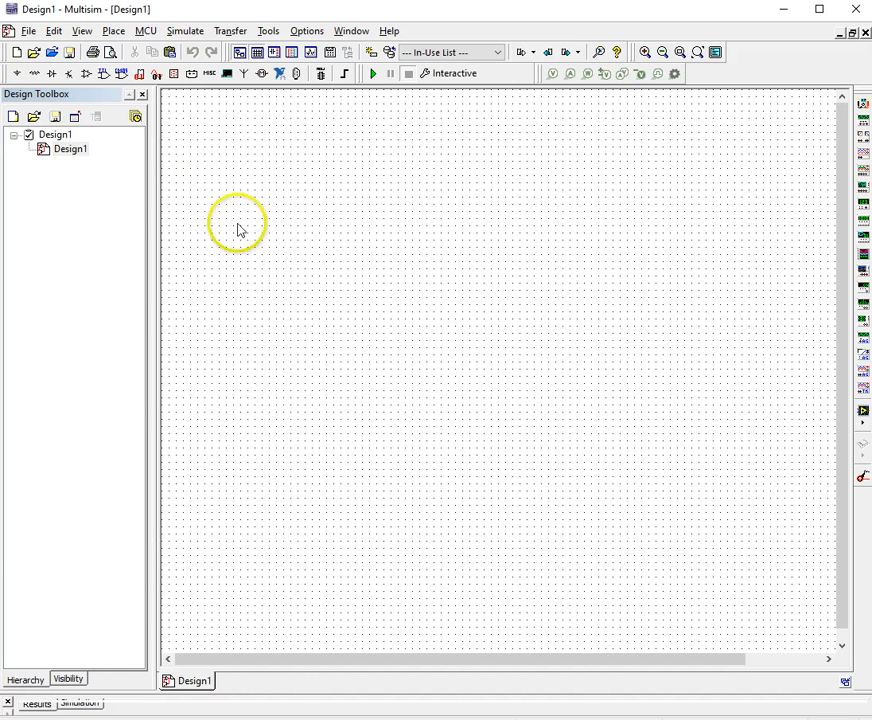
Place a DC_POWER voltage source from the sources group in the upper-left area of the schematic
{"action": "left_click", "coordinate": [15, 76]}
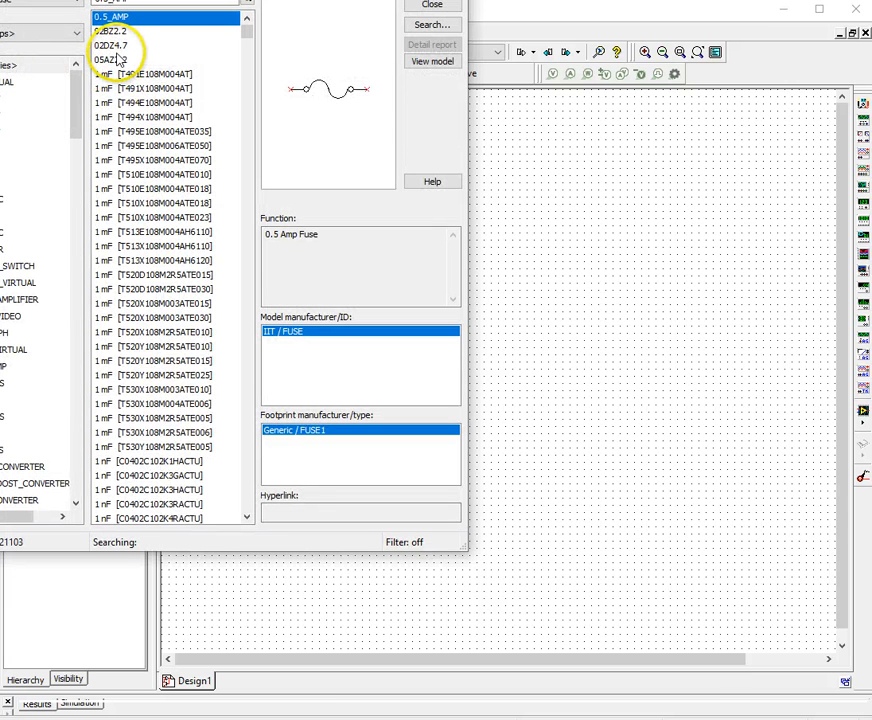
{"action": "left_click", "coordinate": [432, 5]}
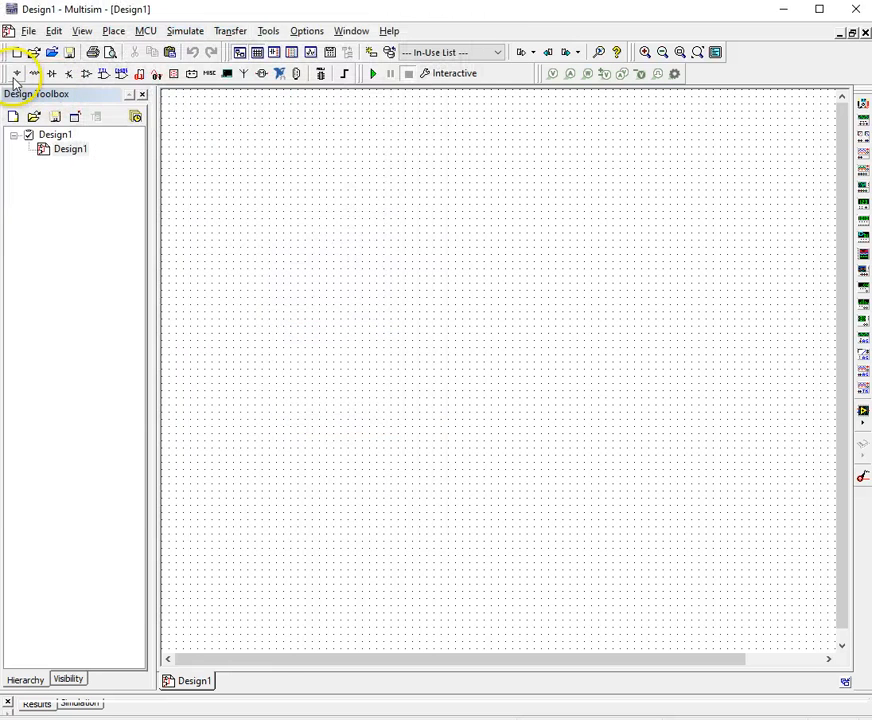
{"action": "left_click", "coordinate": [16, 74]}
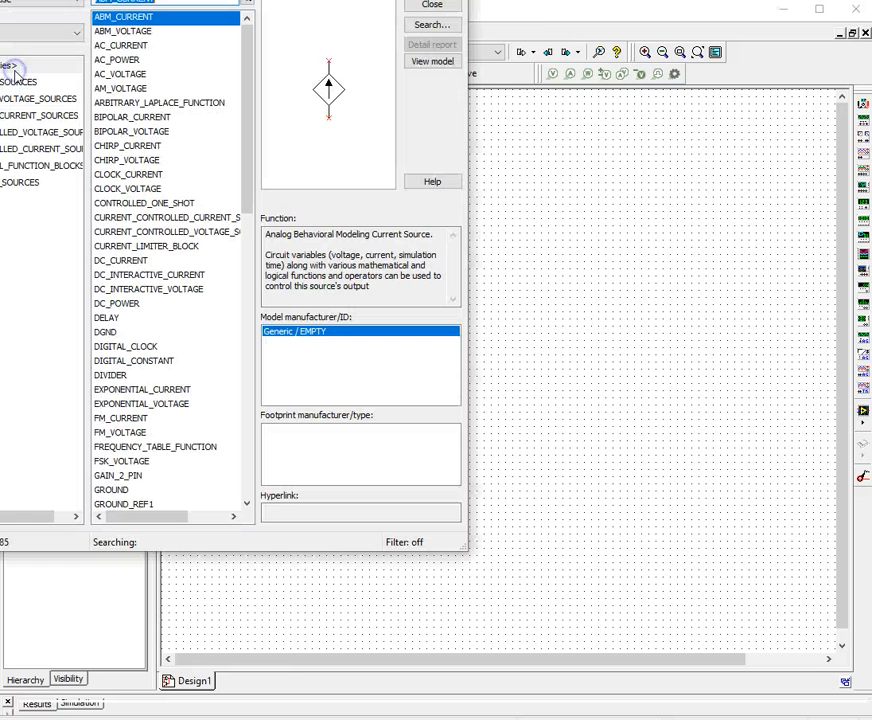
{"action": "left_click", "coordinate": [115, 60]}
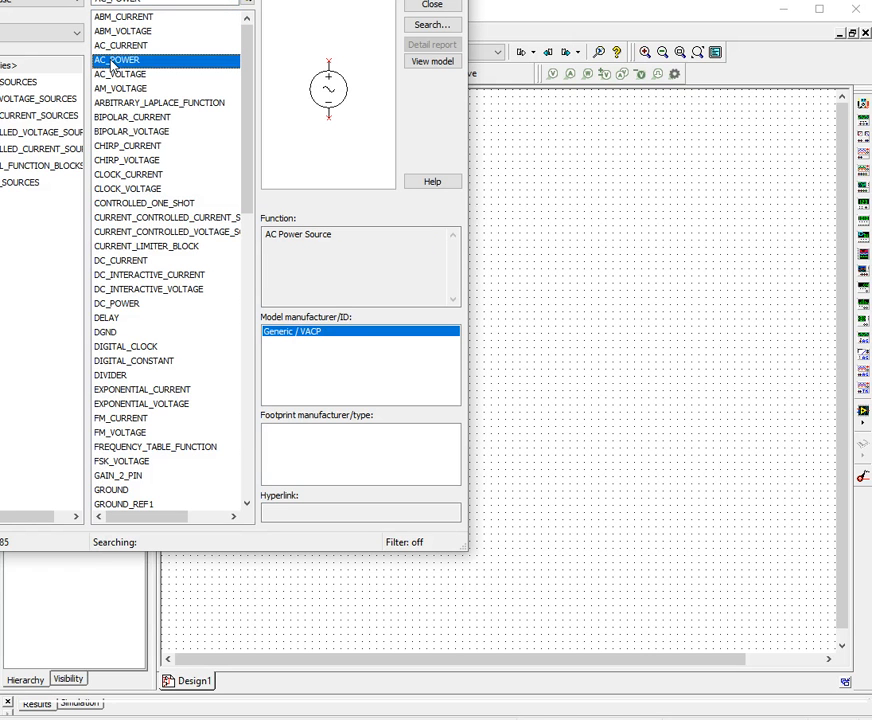
{"action": "left_click", "coordinate": [118, 303]}
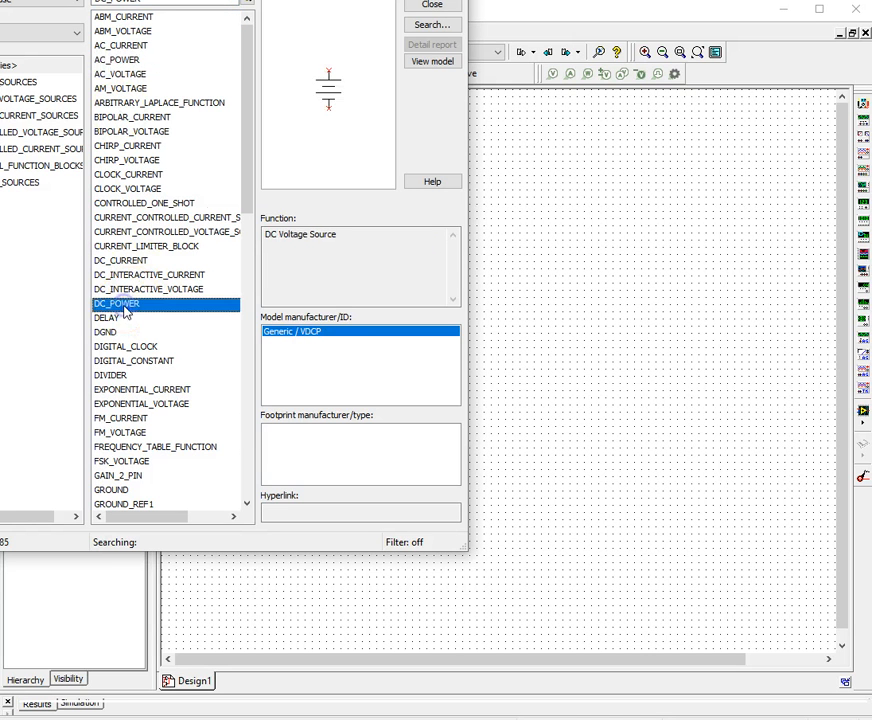
{"action": "left_click", "coordinate": [111, 61]}
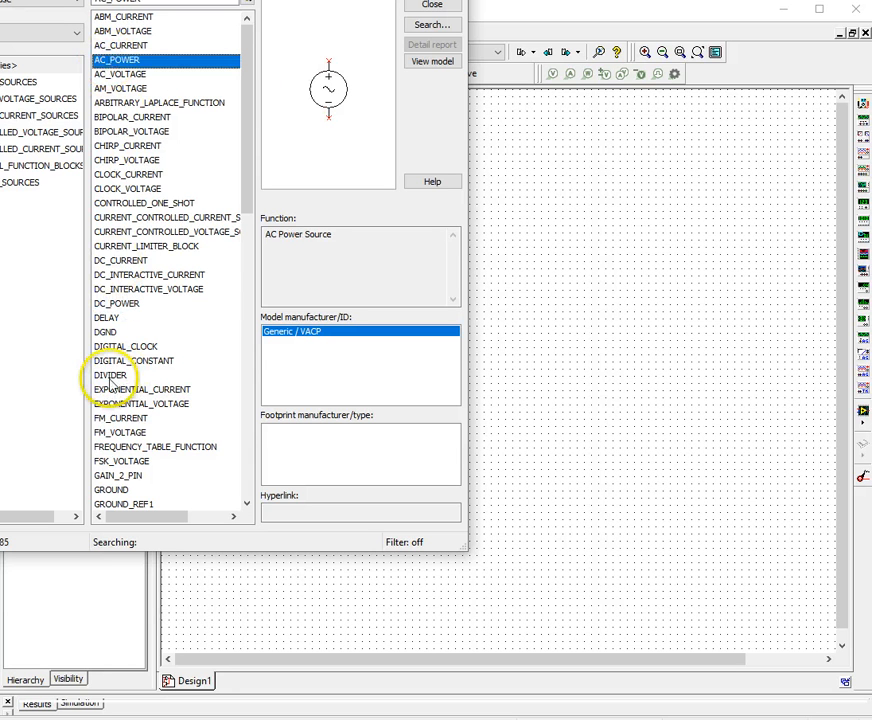
{"action": "left_click", "coordinate": [117, 303]}
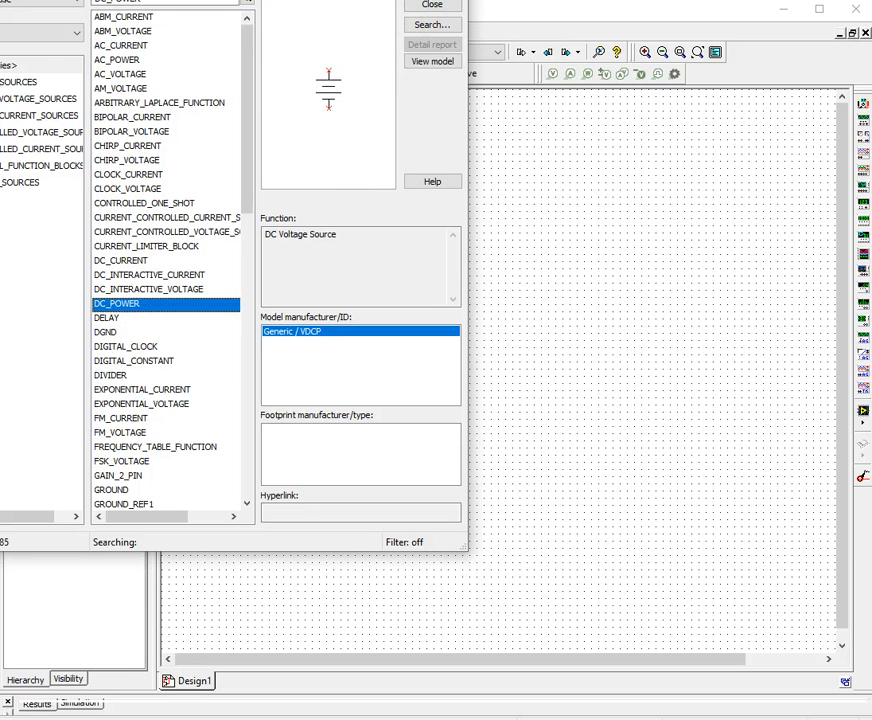
{"action": "key", "text": "Return"}
{"action": "left_click", "coordinate": [270, 198]}
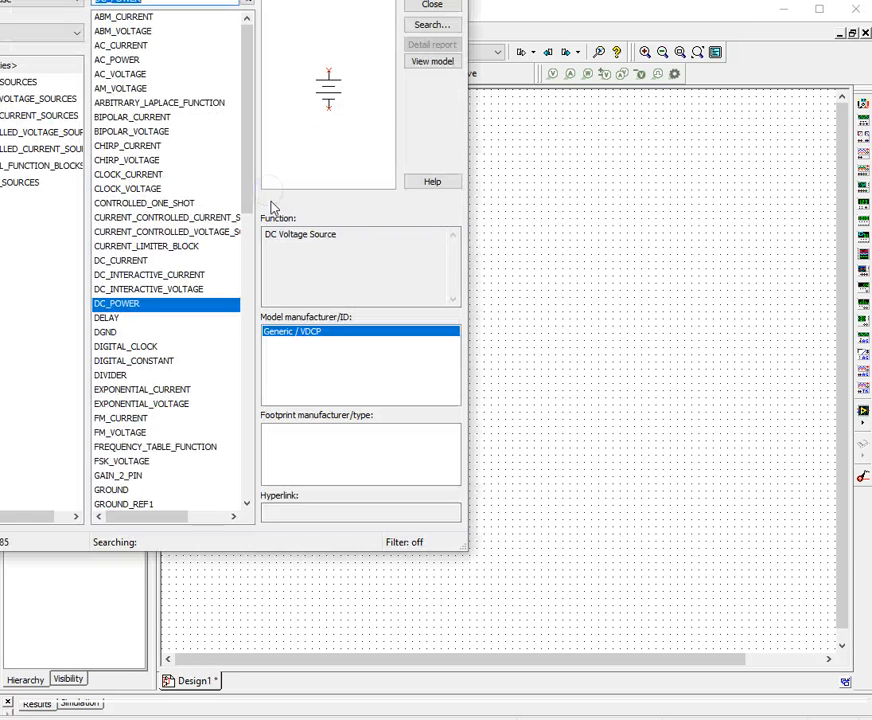
Place a GROUND symbol from the power sources family directly below the DC source
{"action": "left_click", "coordinate": [350, 100]}
{"action": "left_click", "coordinate": [30, 81]}
{"action": "left_click", "coordinate": [106, 60]}
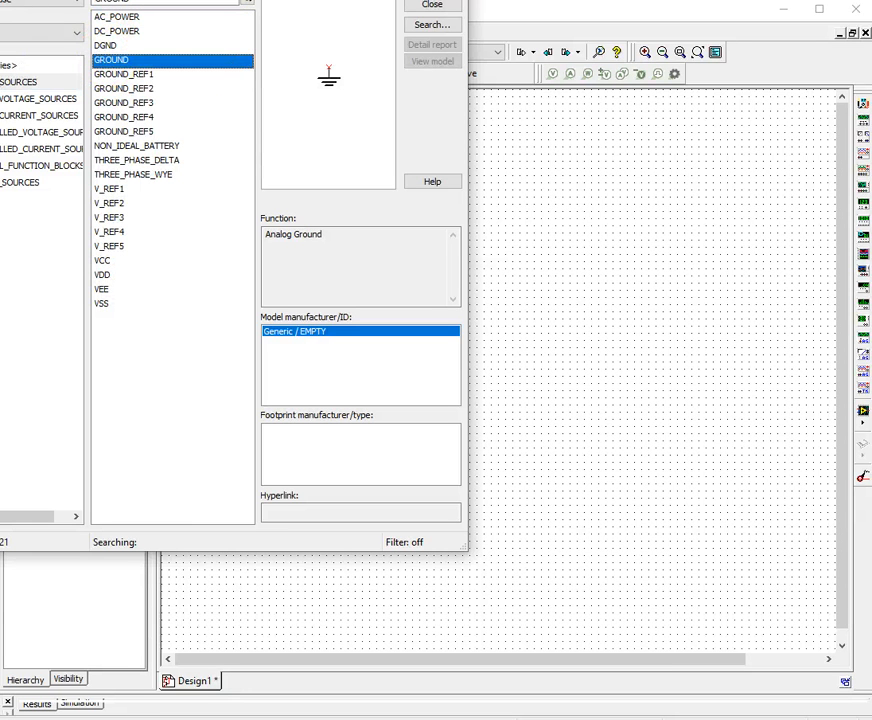
{"action": "left_click", "coordinate": [432, 0]}
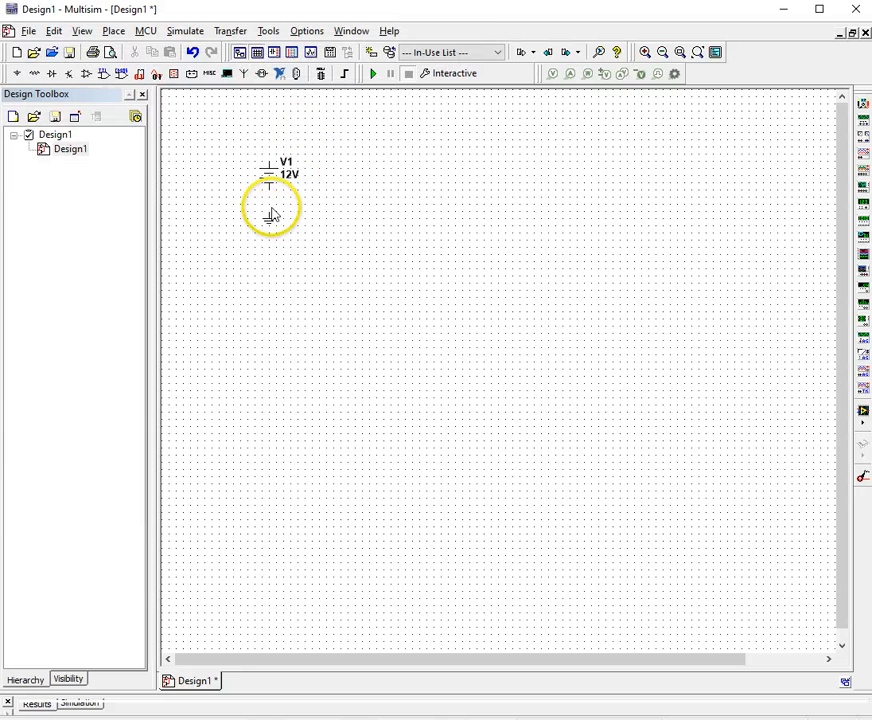
{"action": "left_click", "coordinate": [271, 211]}
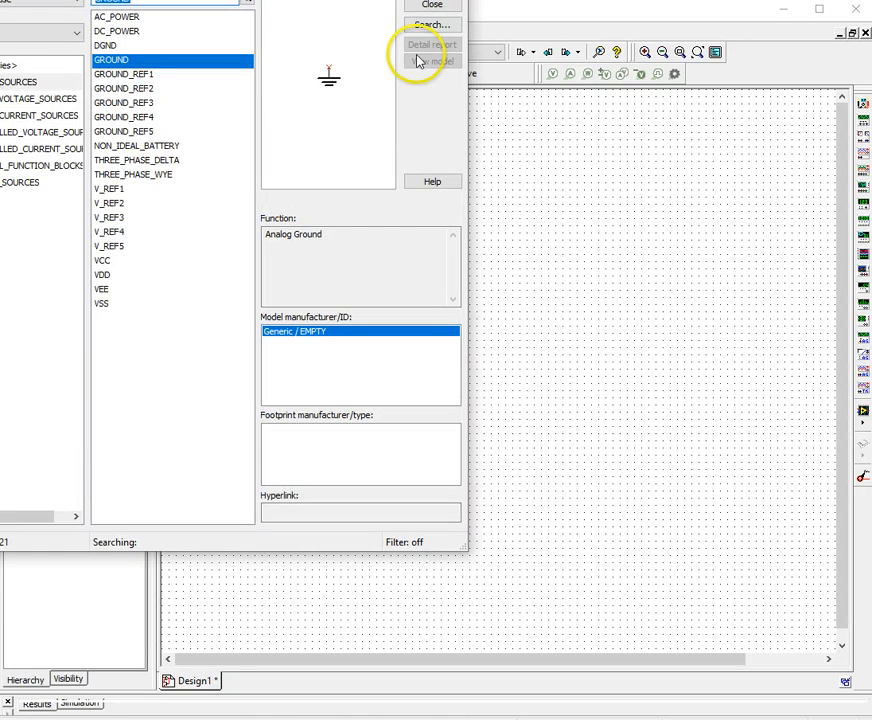
{"action": "key", "text": "Escape"}
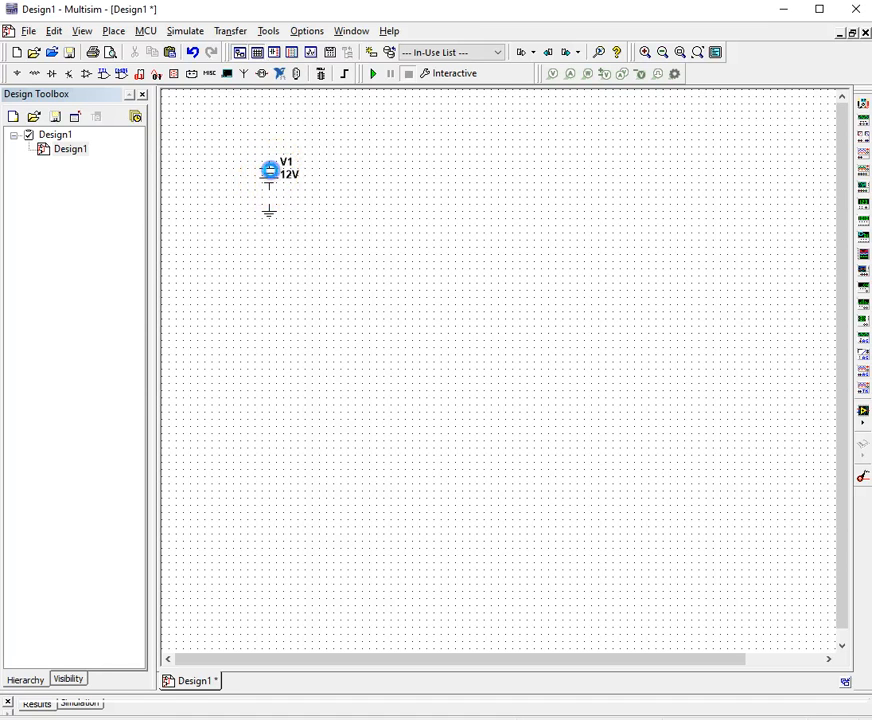
Set the DC source's voltage to 10 V and its reference designator to VIN
{"action": "double_click", "coordinate": [270, 178]}
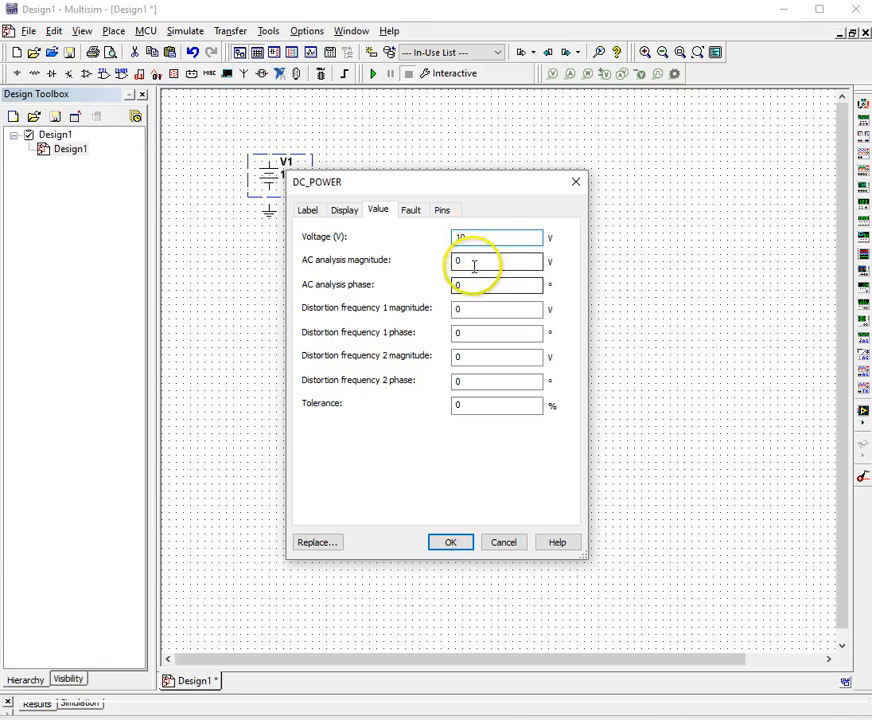
{"action": "left_click", "coordinate": [308, 211]}
{"action": "left_click_drag", "start_coordinate": [339, 254], "coordinate": [304, 250]}
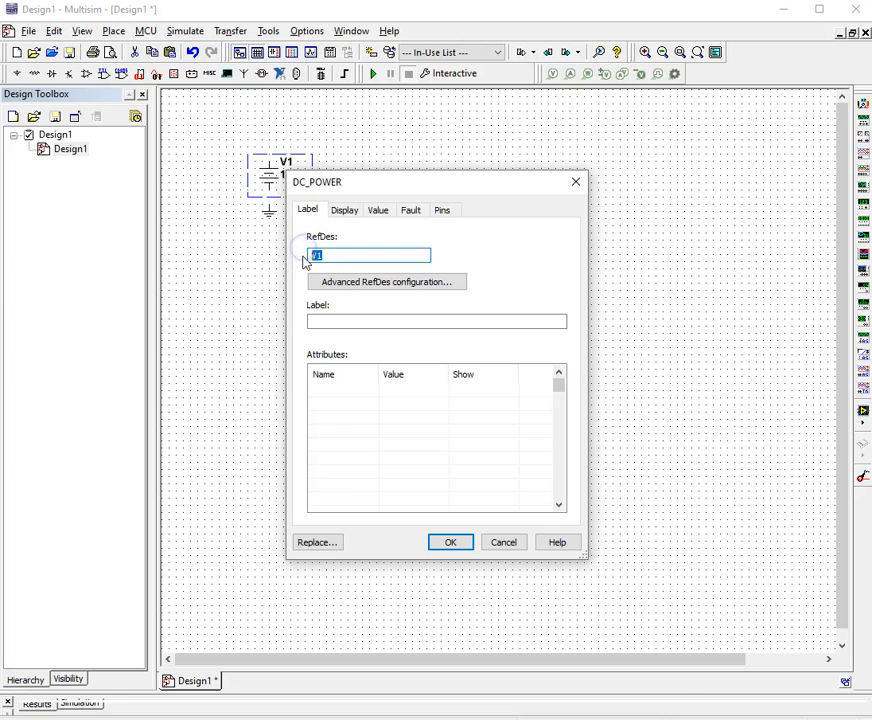
{"action": "key", "text": "Caps_Lock"}
{"action": "type", "text": "VIN"}
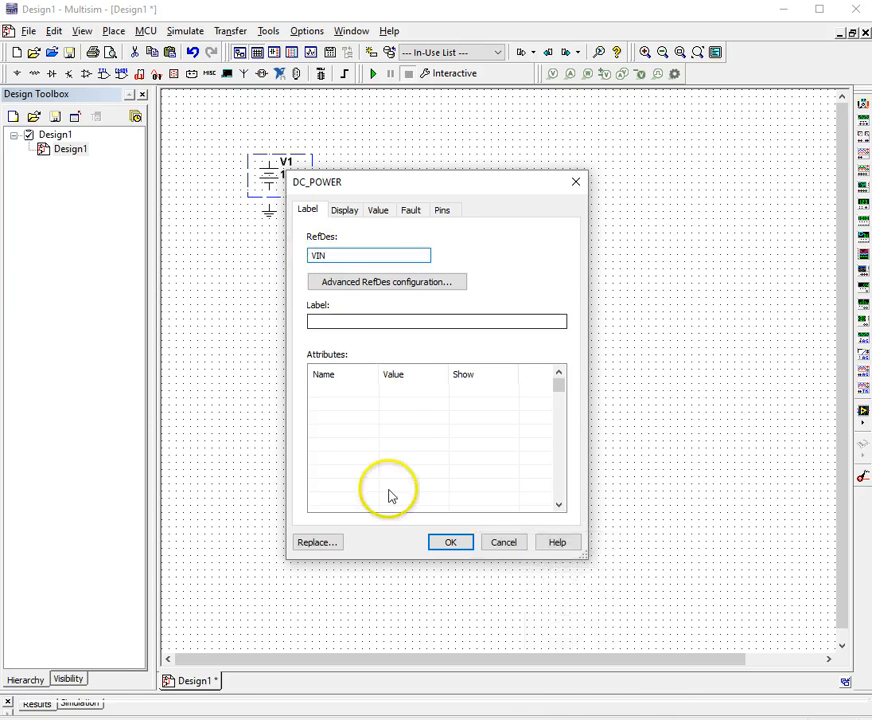
{"action": "left_click", "coordinate": [455, 545]}
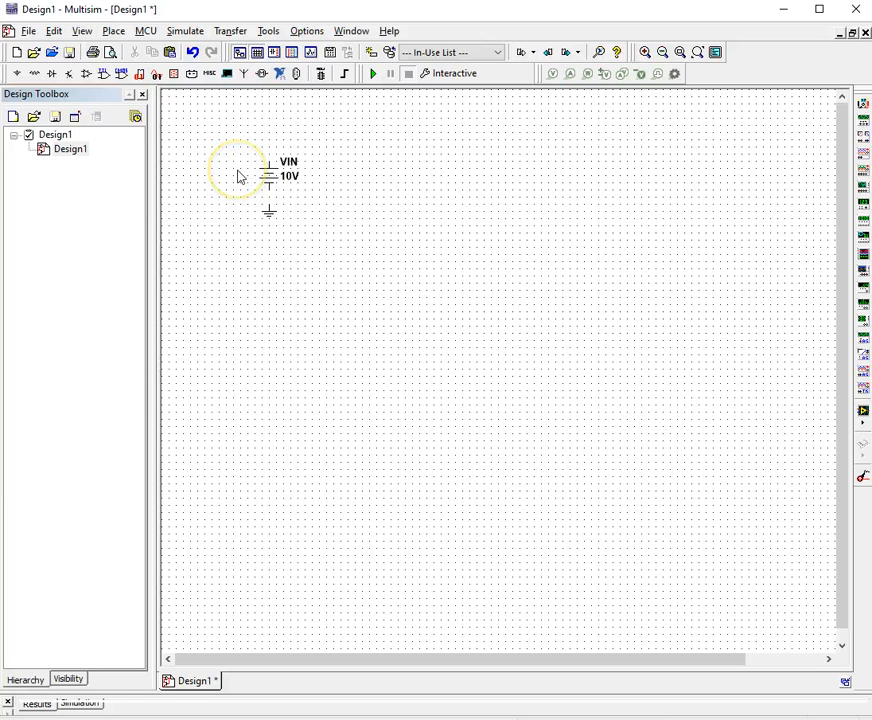
Place a 1k resistor in horizontal orientation above and to the right of the VIN source
{"action": "left_click", "coordinate": [35, 75]}
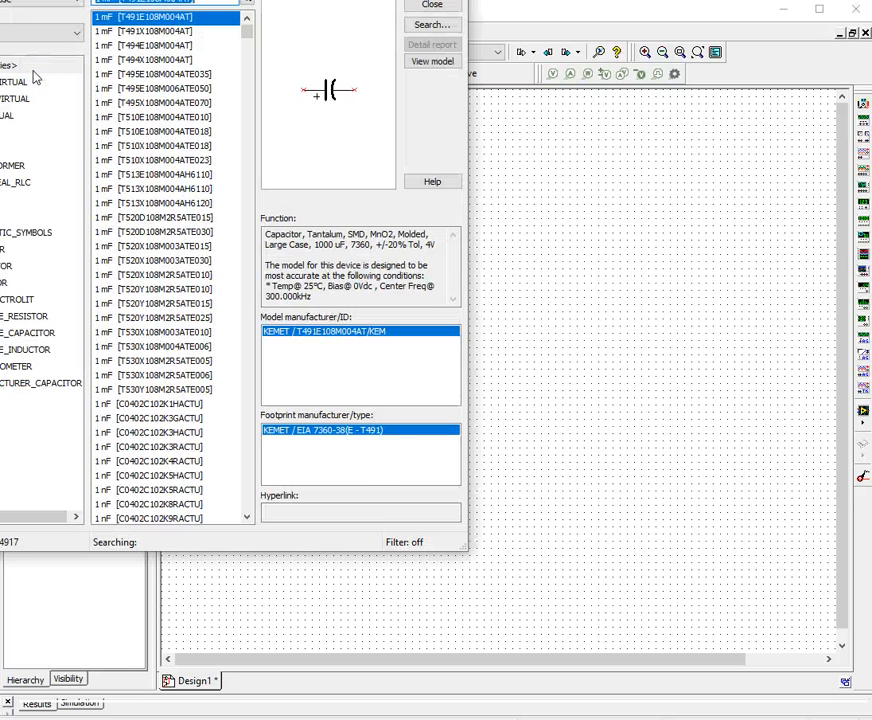
{"action": "left_click", "coordinate": [40, 248]}
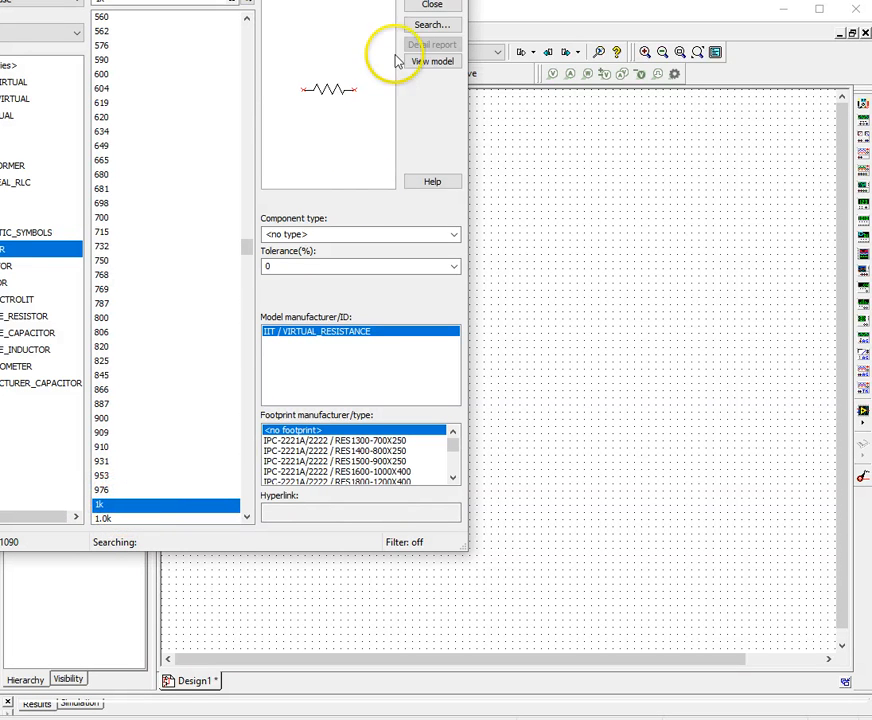
{"action": "left_click", "coordinate": [430, 2]}
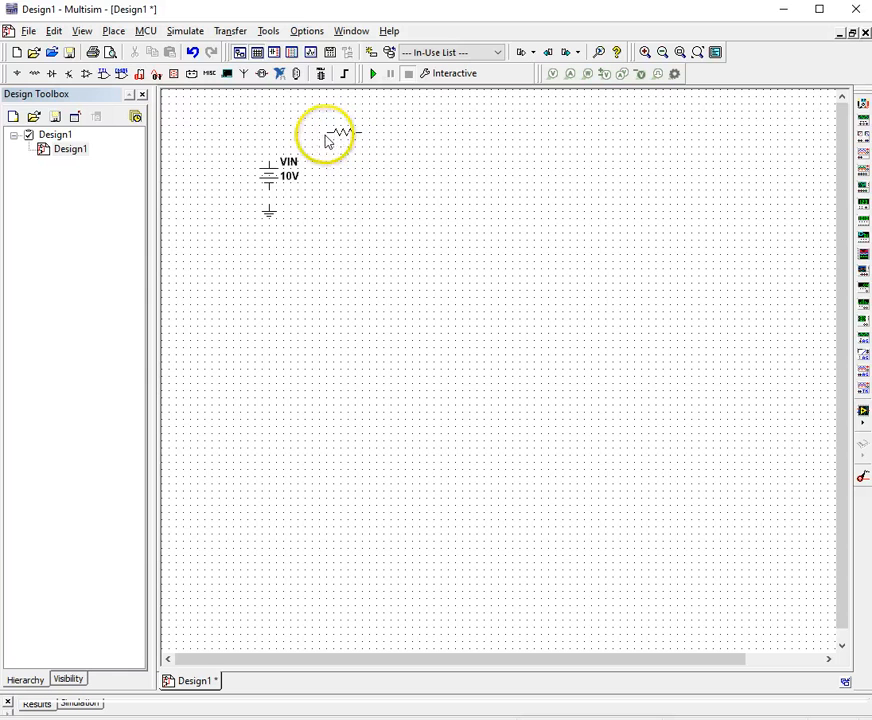
{"action": "left_click", "coordinate": [318, 137]}
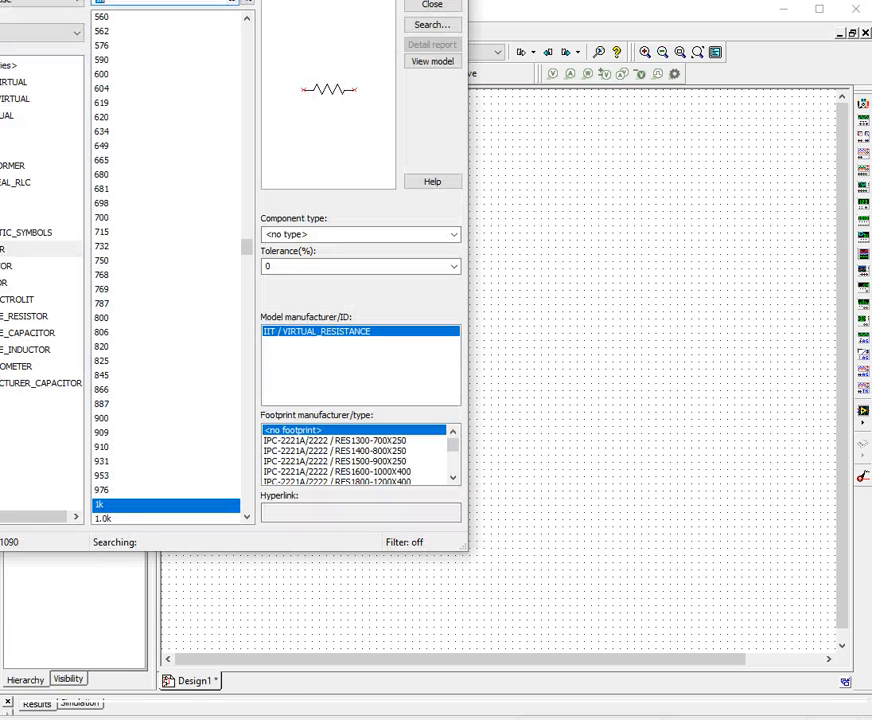
{"action": "left_click", "coordinate": [420, 6]}
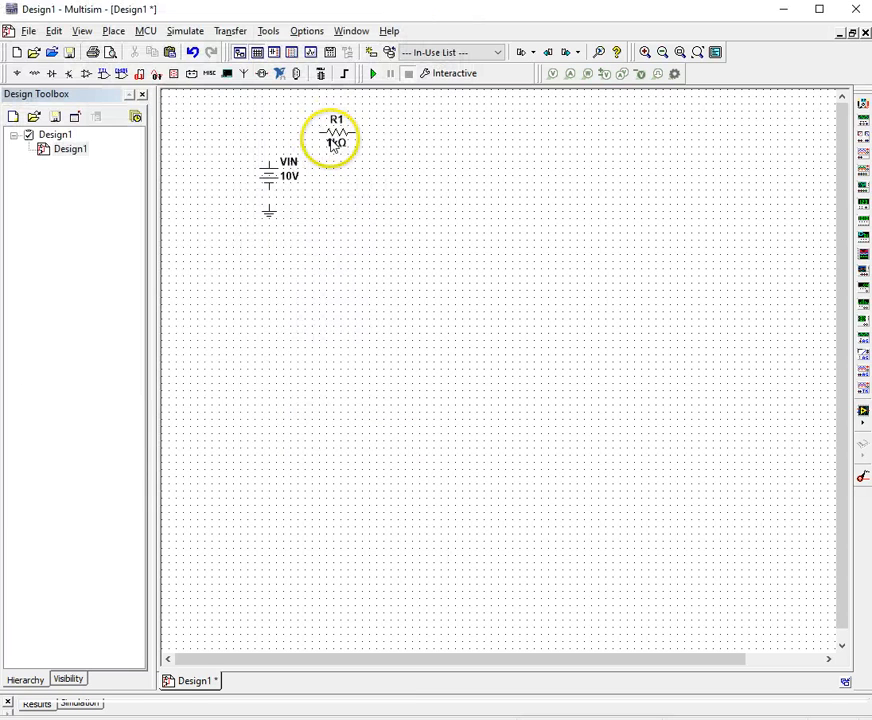
Set the resistance of resistor R1 to 1.2K ohms
{"action": "double_click", "coordinate": [334, 142]}
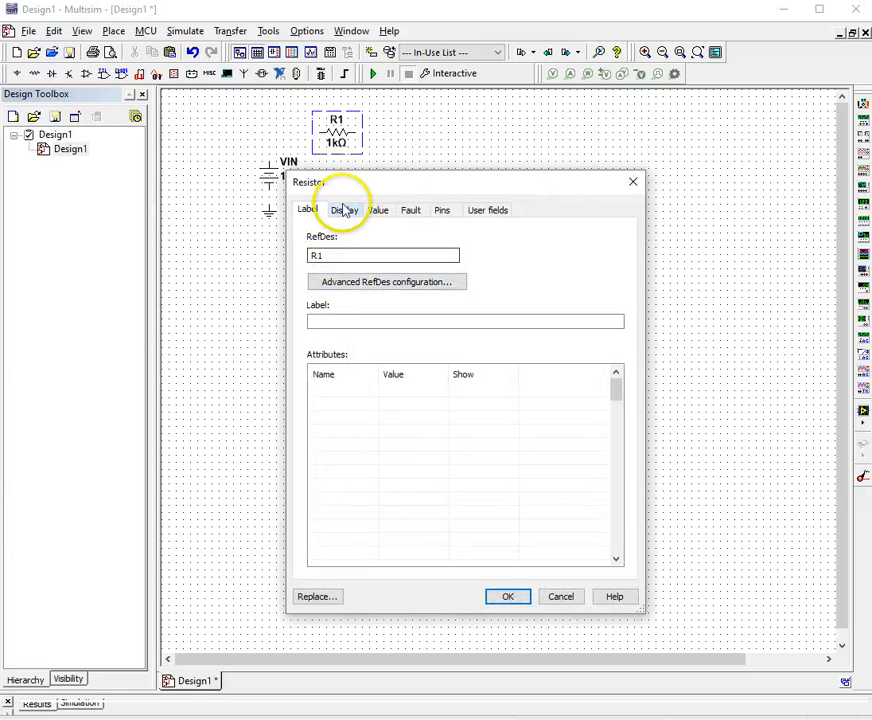
{"action": "left_click", "coordinate": [378, 210]}
{"action": "left_click", "coordinate": [409, 240]}
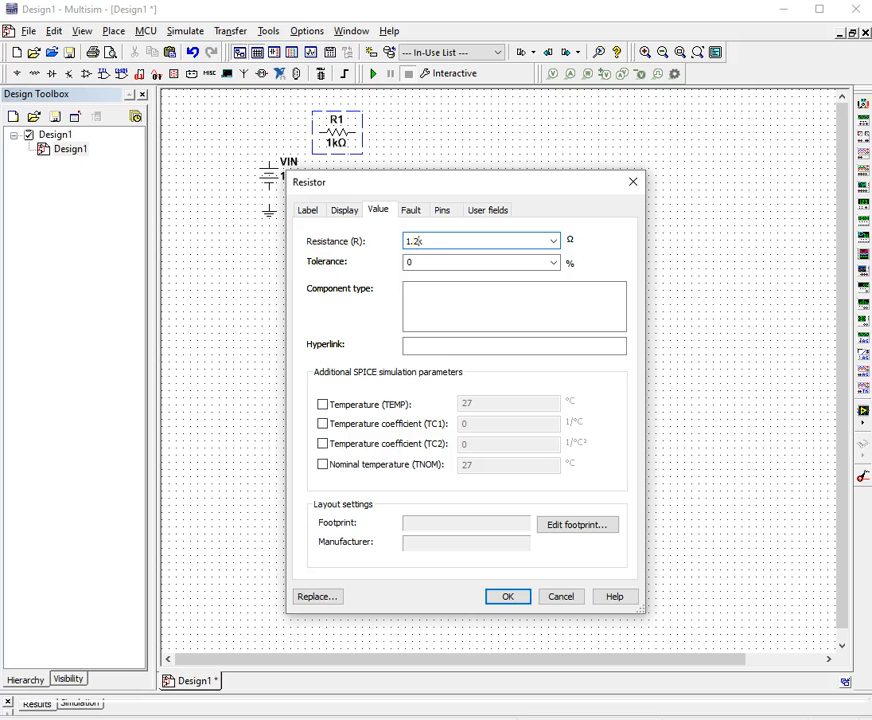
{"action": "type", "text": ".2"}
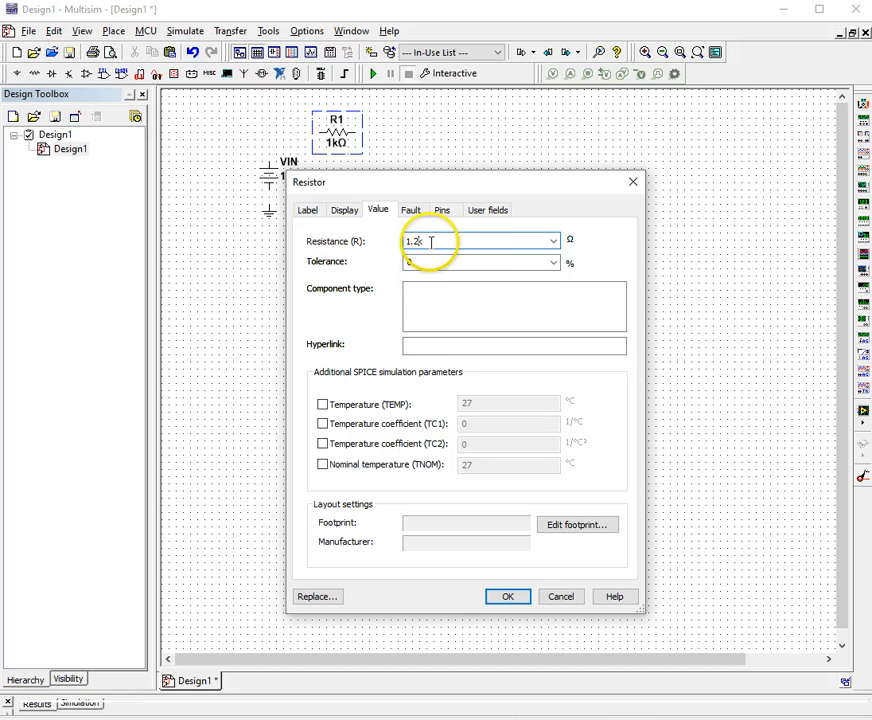
{"action": "left_click_drag", "start_coordinate": [432, 239], "coordinate": [381, 241]}
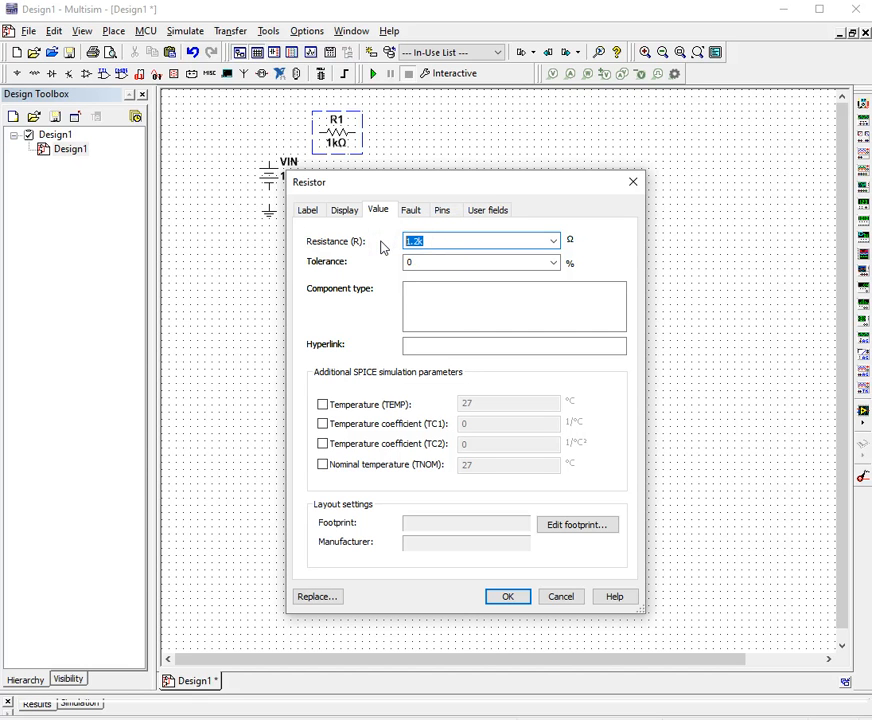
{"action": "left_click_drag", "start_coordinate": [420, 243], "coordinate": [428, 254]}
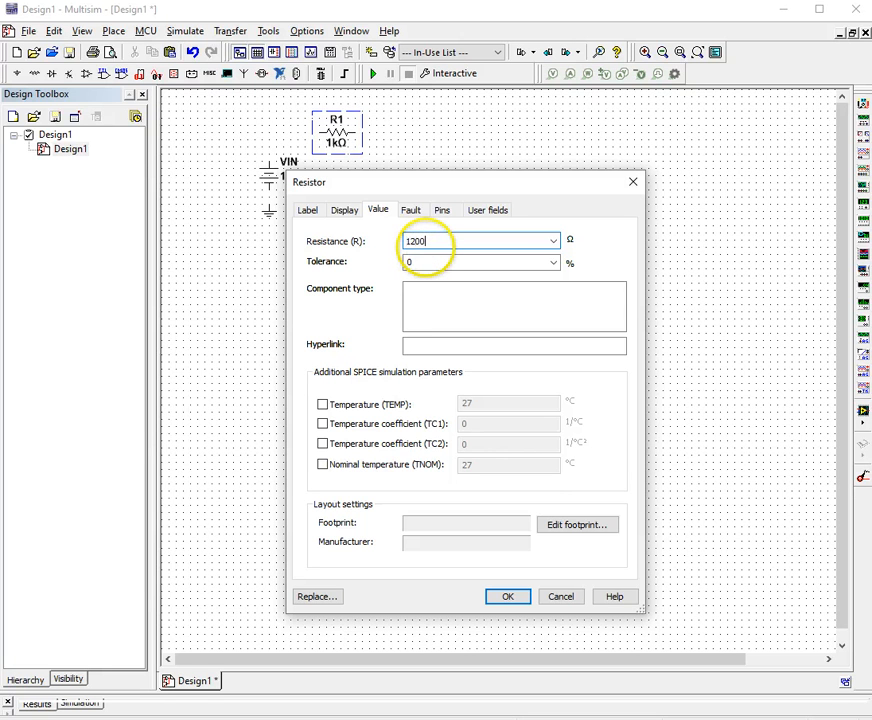
{"action": "left_click", "coordinate": [428, 243]}
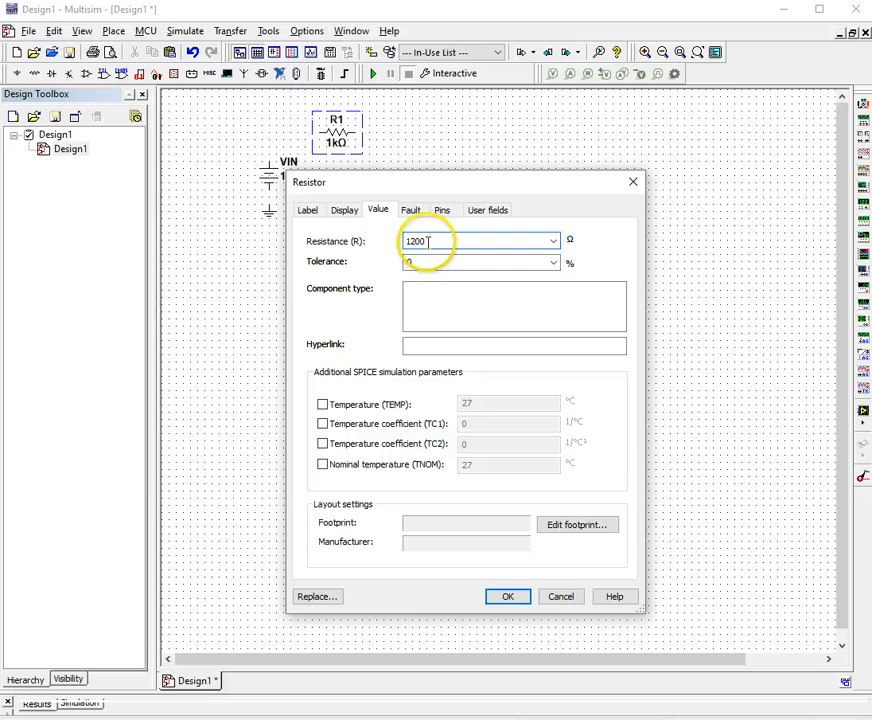
{"action": "left_click_drag", "start_coordinate": [428, 243], "coordinate": [407, 241]}
{"action": "type", "text": "1.2K"}
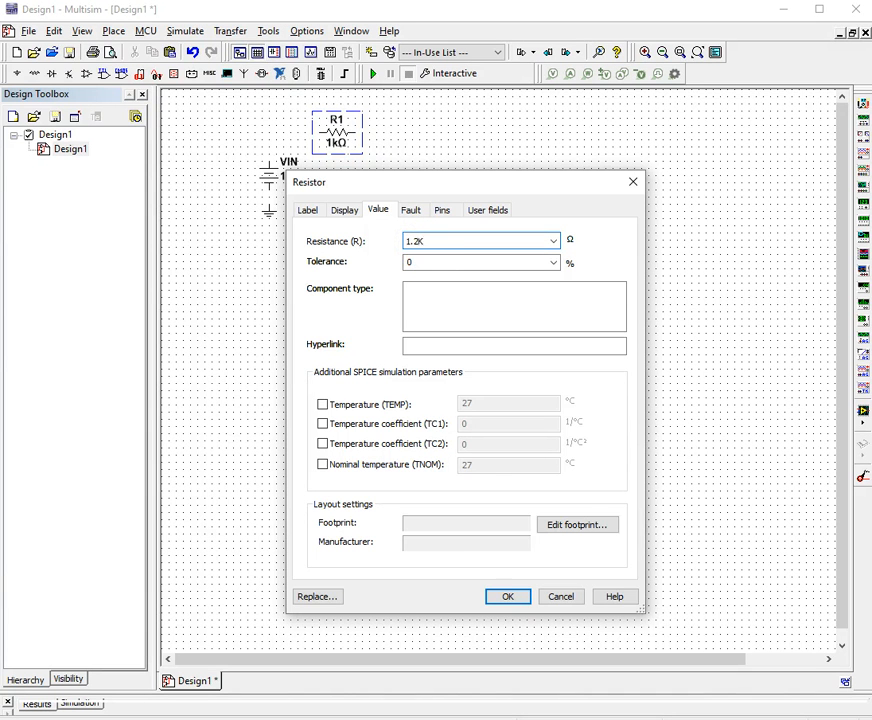
{"action": "key", "text": "Return"}
Copy resistor R1 and paste the duplicate below and to the right of it
{"action": "left_click", "coordinate": [339, 132]}
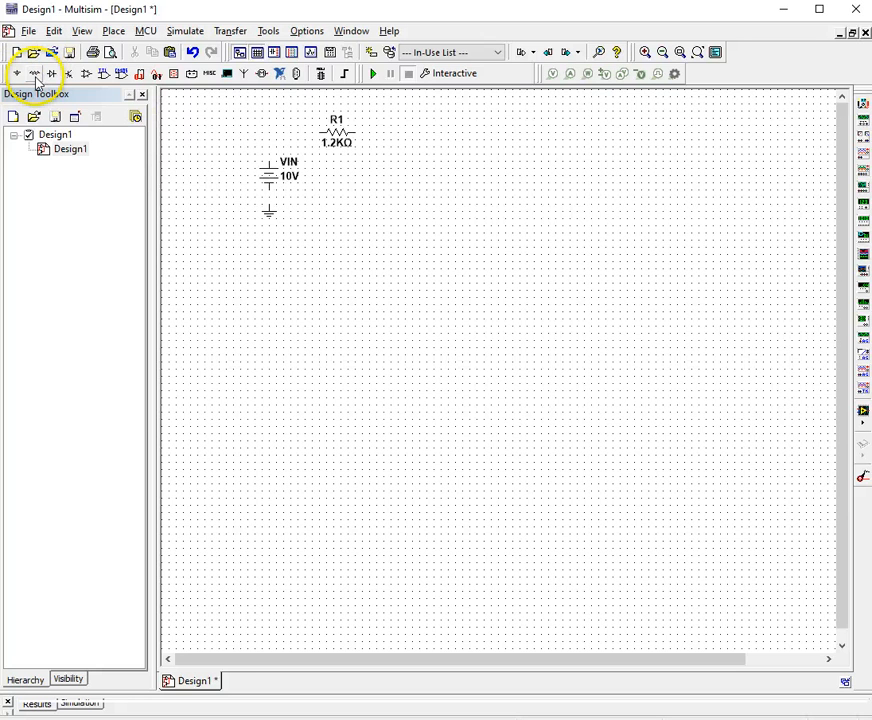
{"action": "left_click", "coordinate": [326, 135]}
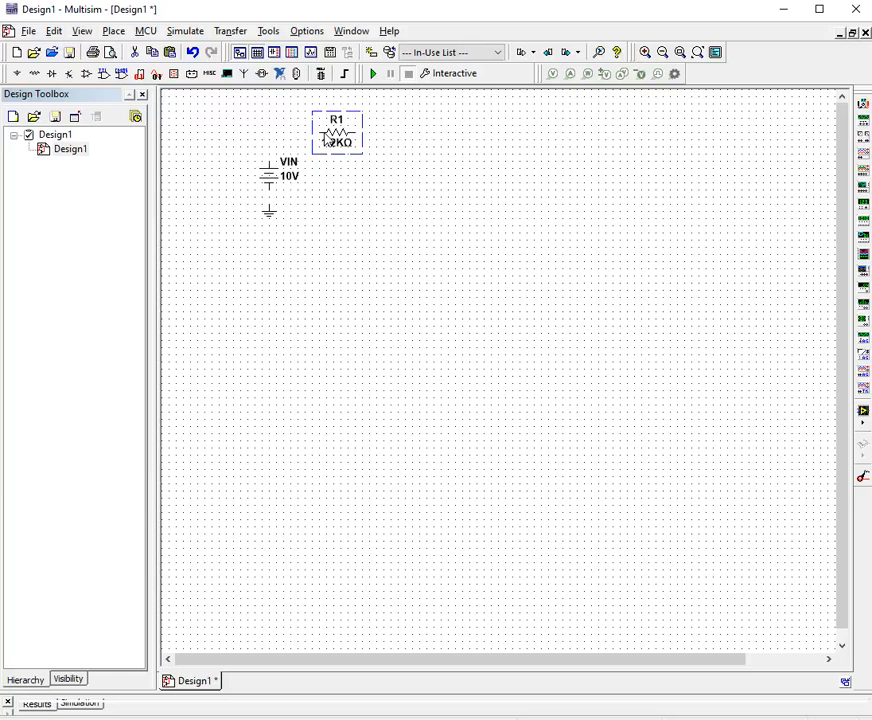
{"action": "left_click", "coordinate": [411, 184]}
{"action": "key", "text": "ctrl+v"}
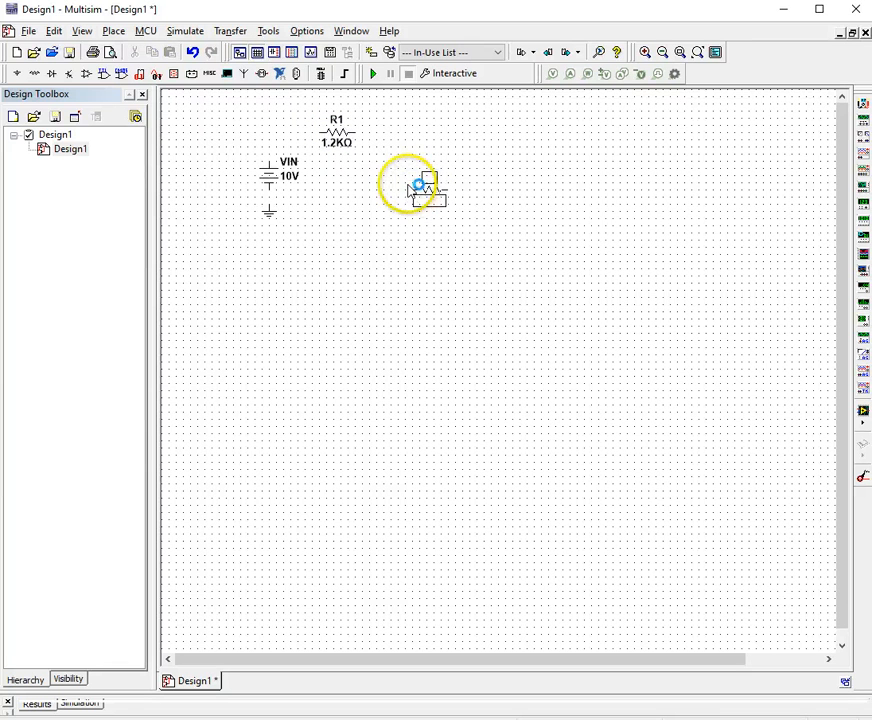
{"action": "left_click", "coordinate": [386, 168]}
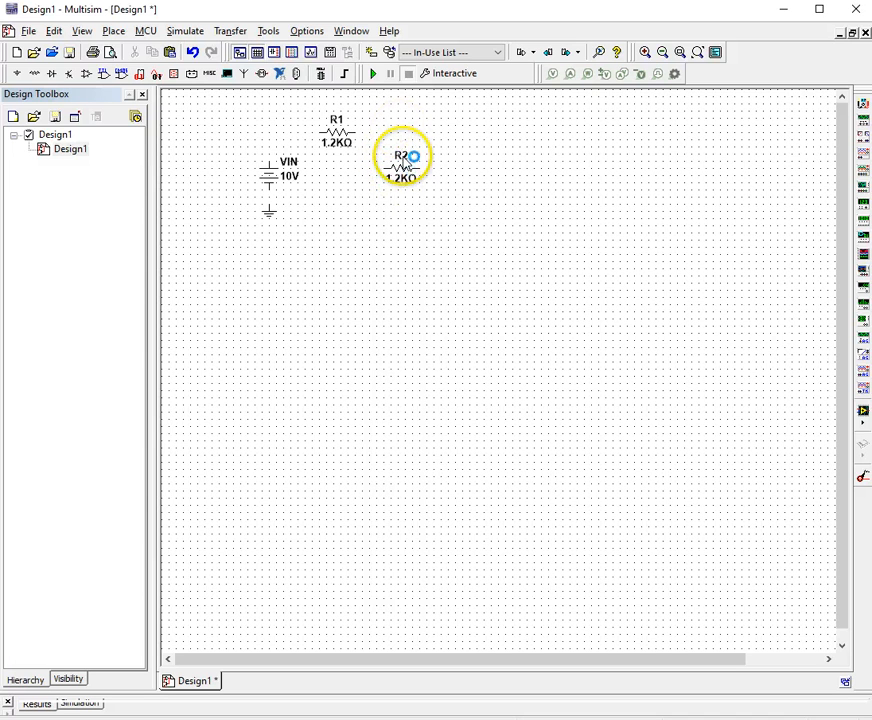
Rotate resistor R2 by 90° clockwise into a vertical orientation
{"action": "left_click", "coordinate": [401, 170]}
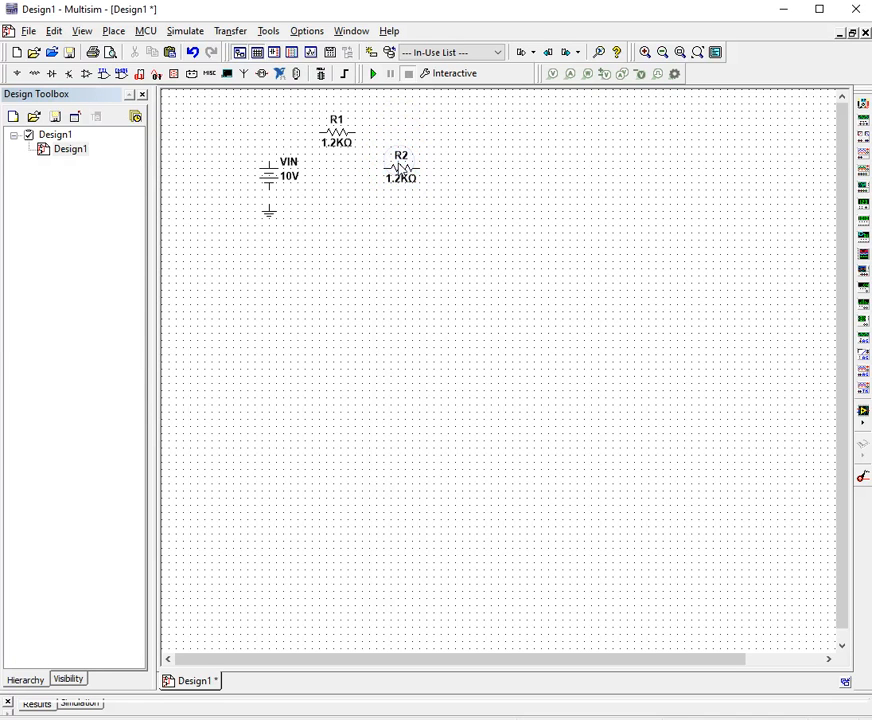
{"action": "left_click", "coordinate": [399, 166]}
{"action": "right_click", "coordinate": [400, 169]}
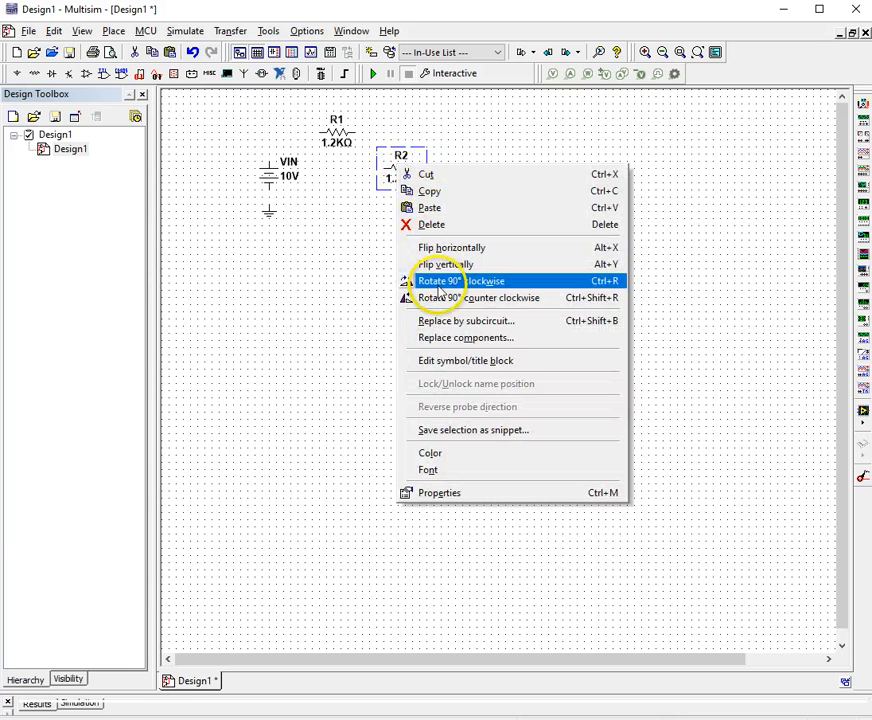
{"action": "left_click", "coordinate": [342, 249]}
{"action": "left_click", "coordinate": [401, 168]}
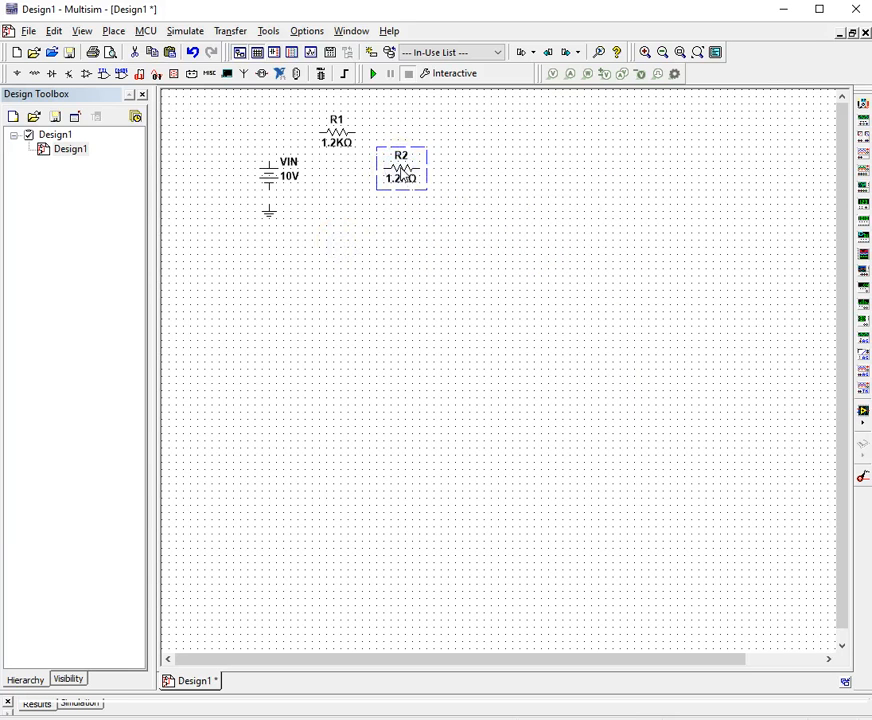
{"action": "key", "text": "ctrl+r"}
{"action": "left_click", "coordinate": [350, 296]}
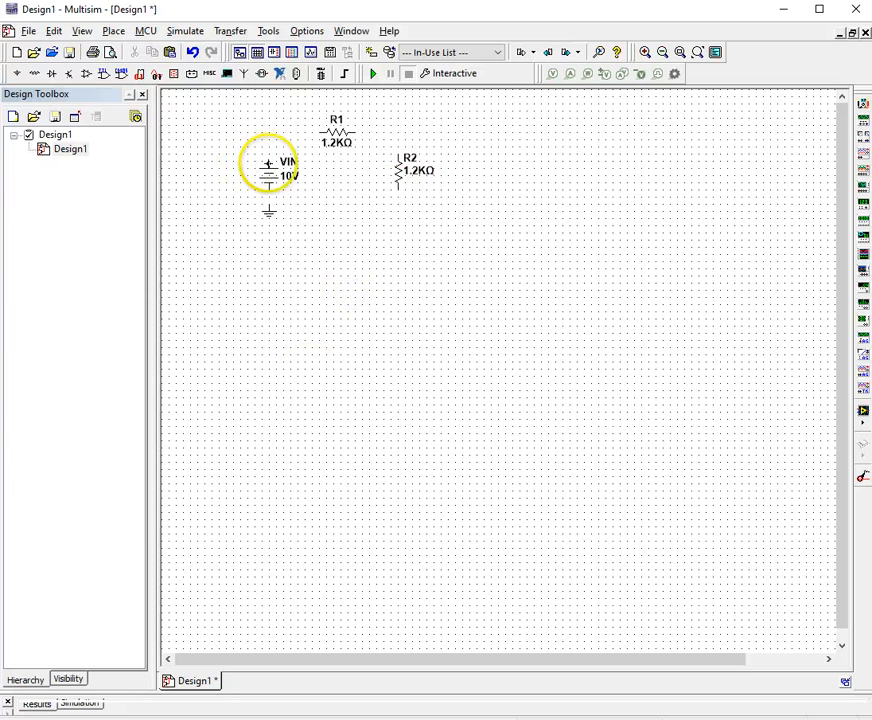
Wire VIN's positive terminal to R1, and R1's other end to the upper end of R2
{"action": "mouse_move", "coordinate": [268, 160]}
{"action": "left_mouse_down"}
{"action": "mouse_move", "coordinate": [270, 142]}
{"action": "mouse_move", "coordinate": [317, 128]}
{"action": "left_mouse_up"}
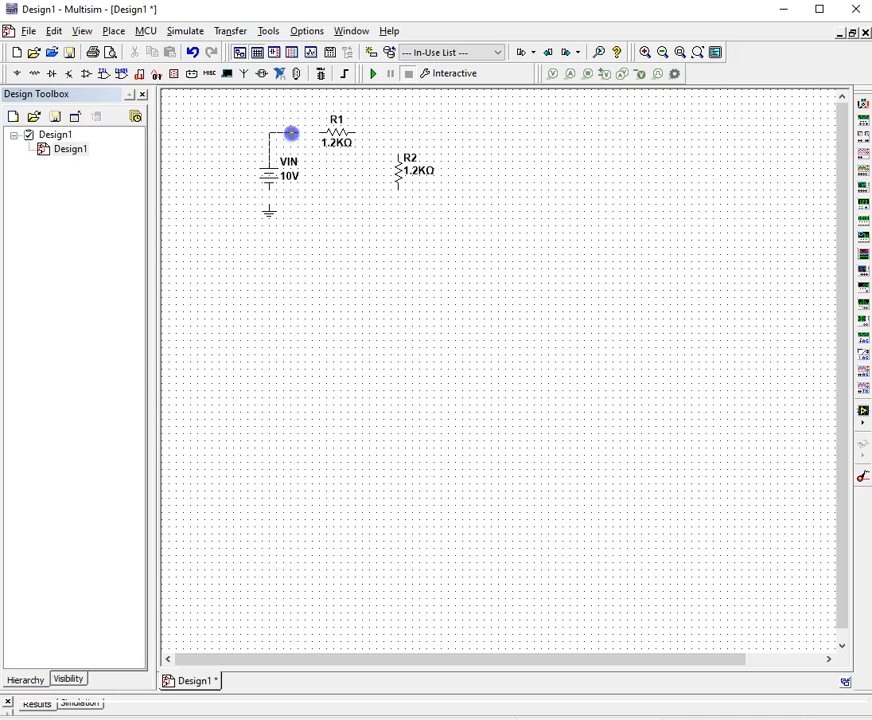
{"action": "left_click", "coordinate": [319, 130]}
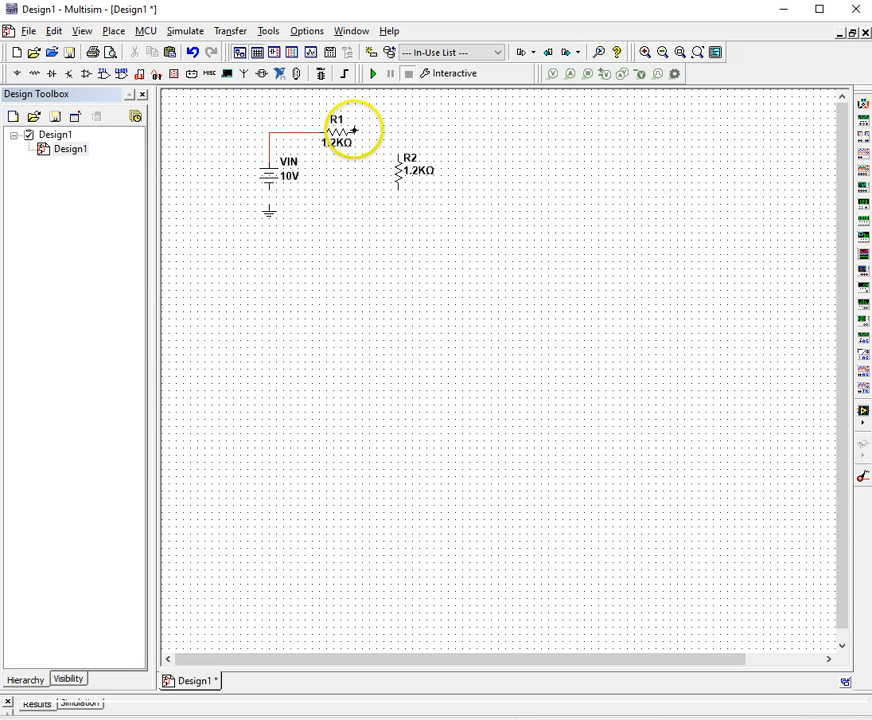
{"action": "left_click_drag", "start_coordinate": [352, 130], "coordinate": [394, 149]}
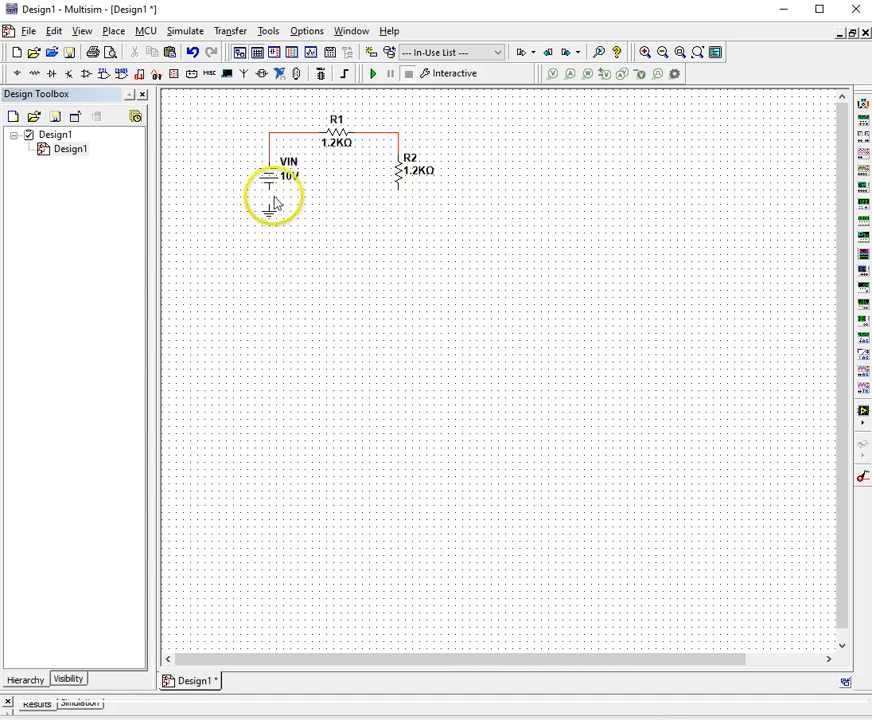
Try to wire R2's lower end to VIN's negative terminal and ground, and shift the horizontal return wire down slightly
{"action": "mouse_move", "coordinate": [397, 189]}
{"action": "left_mouse_down"}
{"action": "mouse_move", "coordinate": [279, 197]}
{"action": "mouse_move", "coordinate": [269, 187]}
{"action": "mouse_move", "coordinate": [268, 198]}
{"action": "mouse_move", "coordinate": [268, 181]}
{"action": "left_mouse_up"}
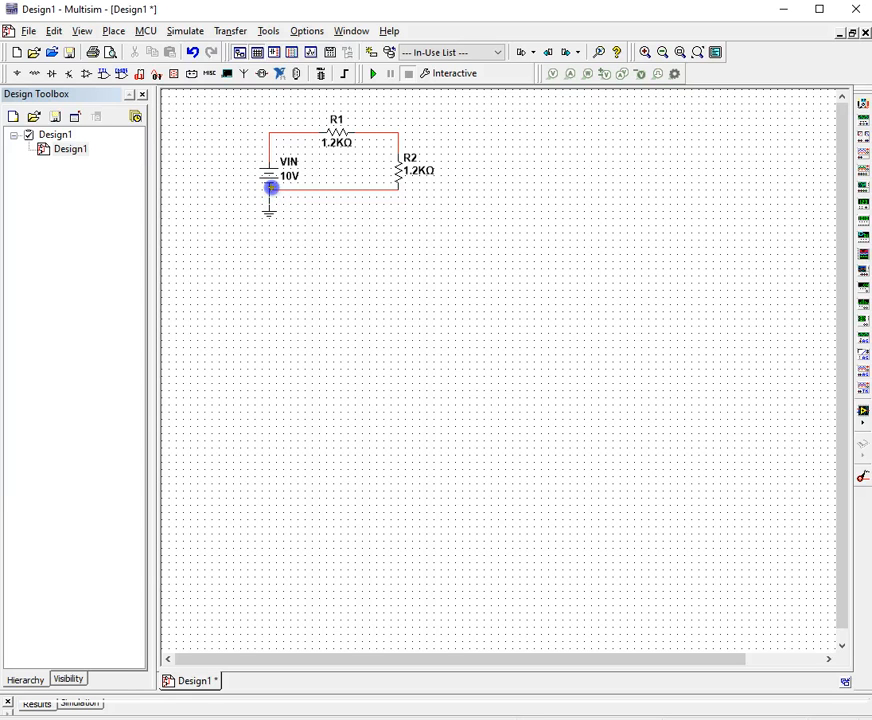
{"action": "left_click", "coordinate": [269, 191]}
{"action": "left_click", "coordinate": [275, 190]}
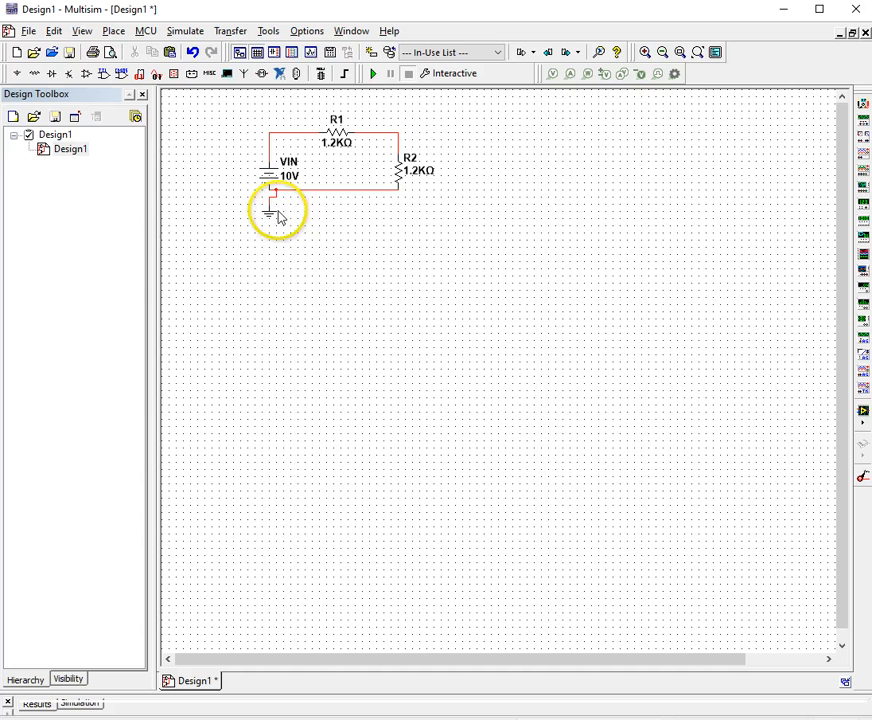
{"action": "left_click_drag", "start_coordinate": [325, 189], "coordinate": [323, 197]}
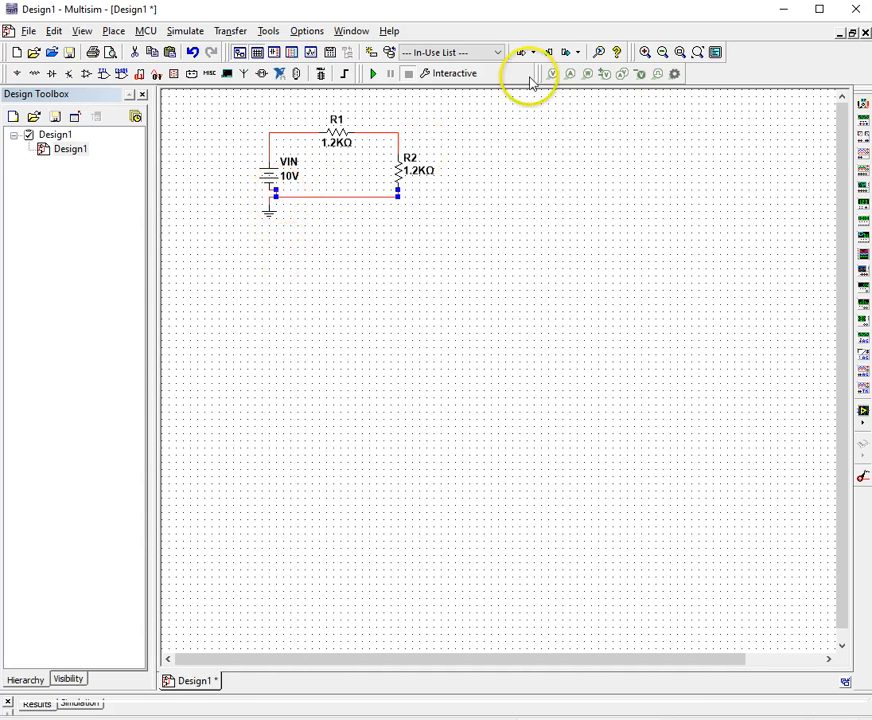
Delete the misrouted return wires between R2's lower end, VIN's negative terminal and the ground
{"action": "left_click", "coordinate": [645, 53]}
{"action": "scroll", "coordinate": [335, 305], "scroll_direction": "up", "scroll_amount": 2}
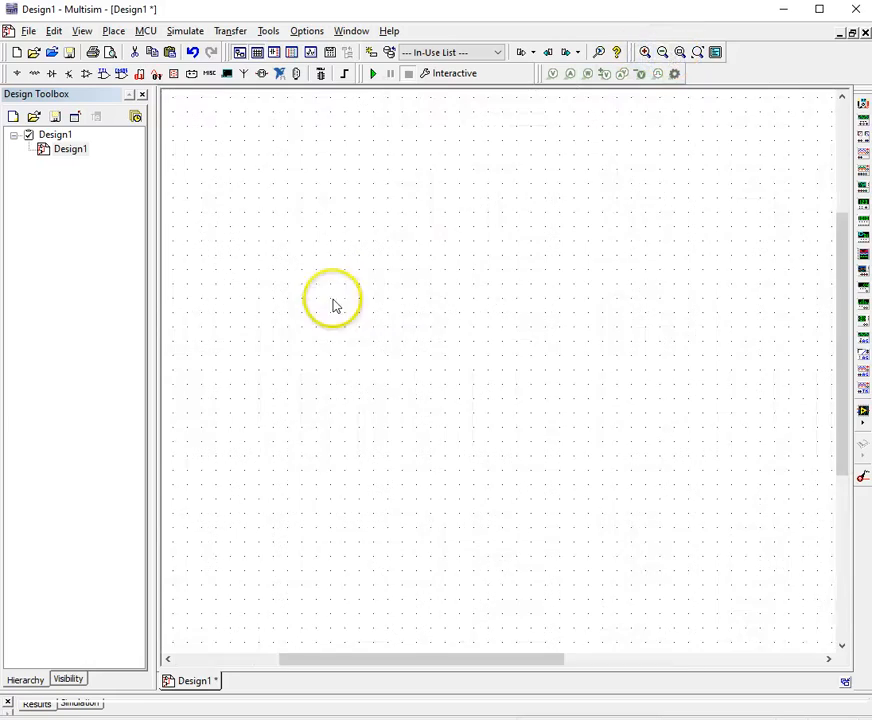
{"action": "scroll", "coordinate": [331, 362], "scroll_direction": "down", "scroll_amount": 4}
{"action": "scroll", "coordinate": [351, 350], "scroll_direction": "up", "scroll_amount": 3}
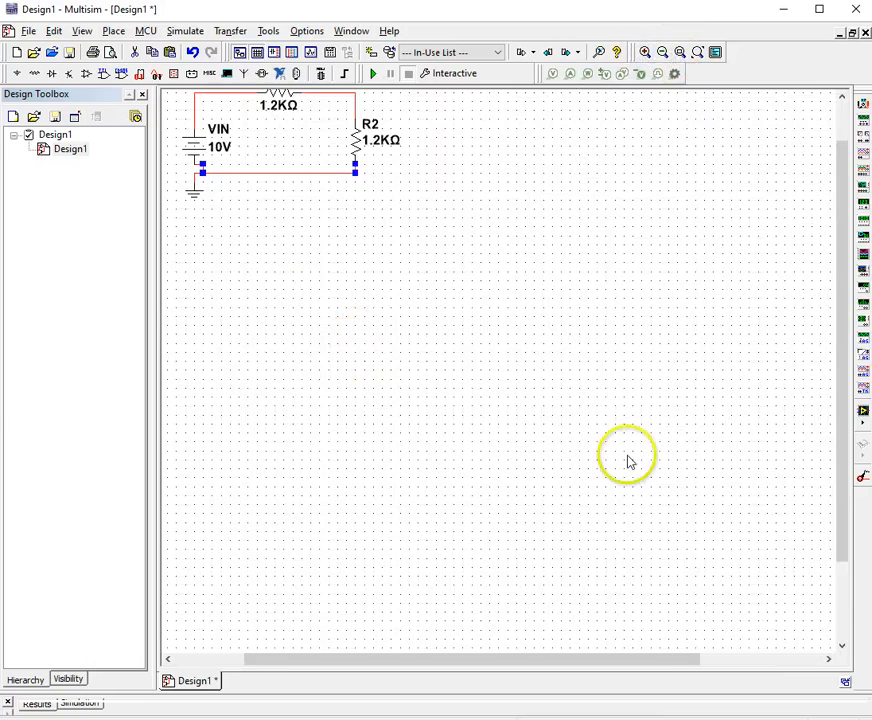
{"action": "left_click_drag", "start_coordinate": [841, 173], "coordinate": [841, 103]}
{"action": "left_click_drag", "start_coordinate": [370, 650], "coordinate": [321, 645]}
{"action": "left_click", "coordinate": [279, 240]}
{"action": "left_click", "coordinate": [281, 218]}
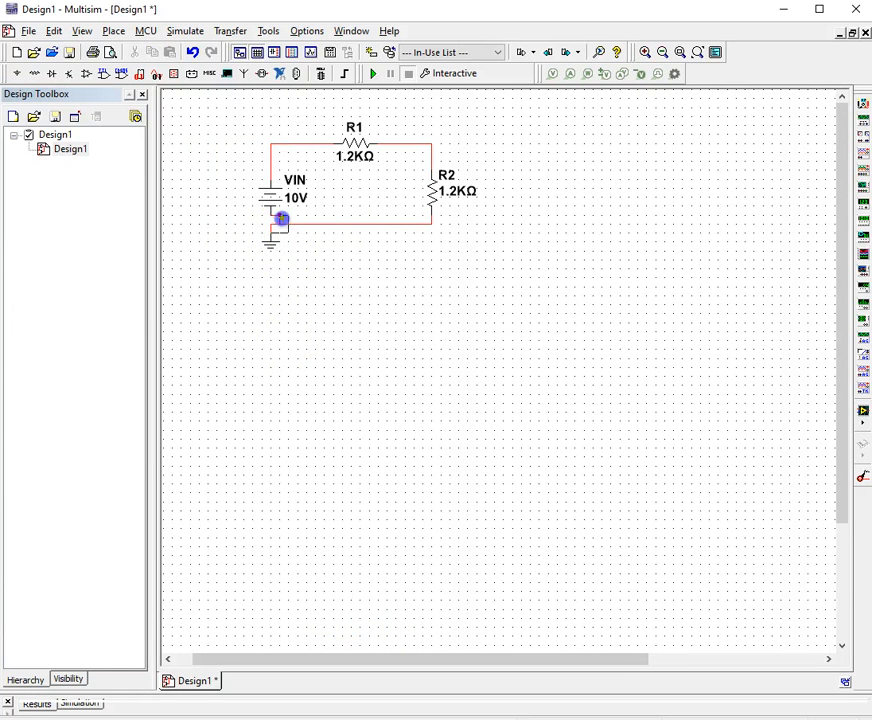
{"action": "left_click", "coordinate": [315, 229]}
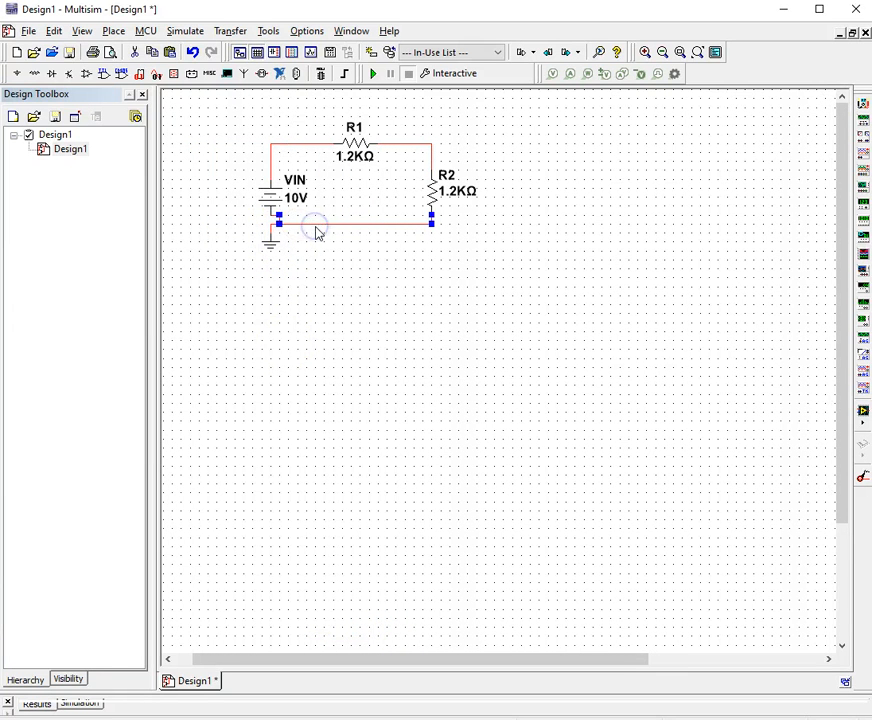
{"action": "key", "text": "Delete"}
{"action": "left_click", "coordinate": [279, 225]}
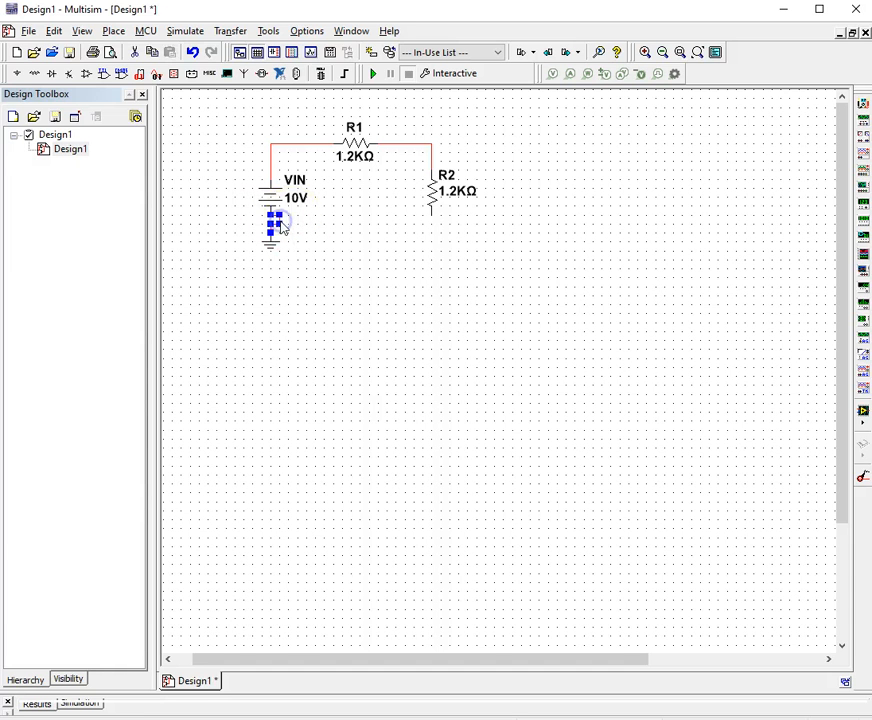
{"action": "left_click", "coordinate": [278, 222]}
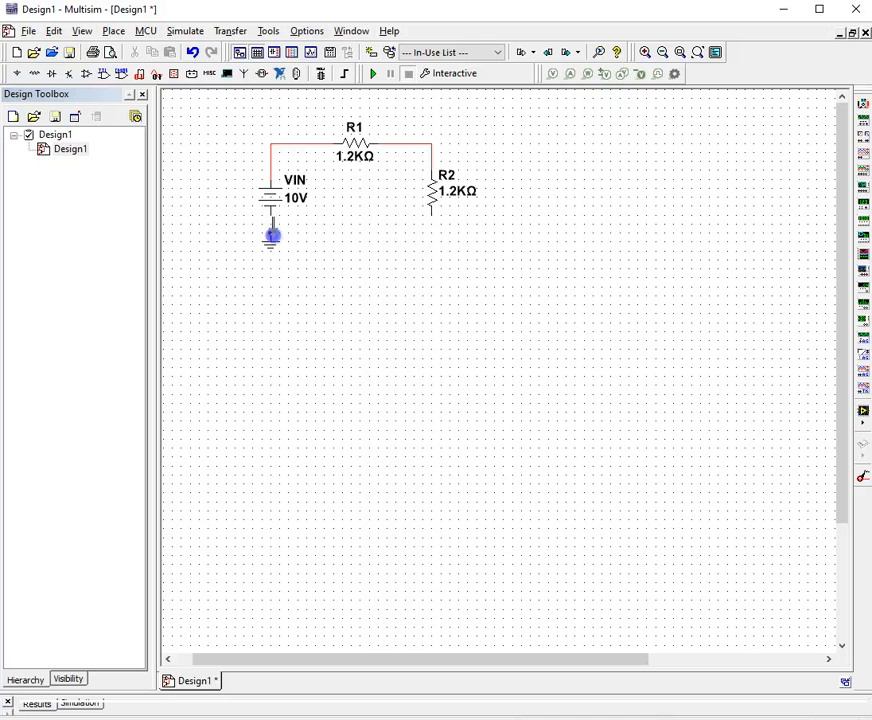
Lower the ground slightly and wire it to both VIN's negative terminal and R2's lower end
{"action": "left_click", "coordinate": [272, 252]}
{"action": "left_click", "coordinate": [399, 252]}
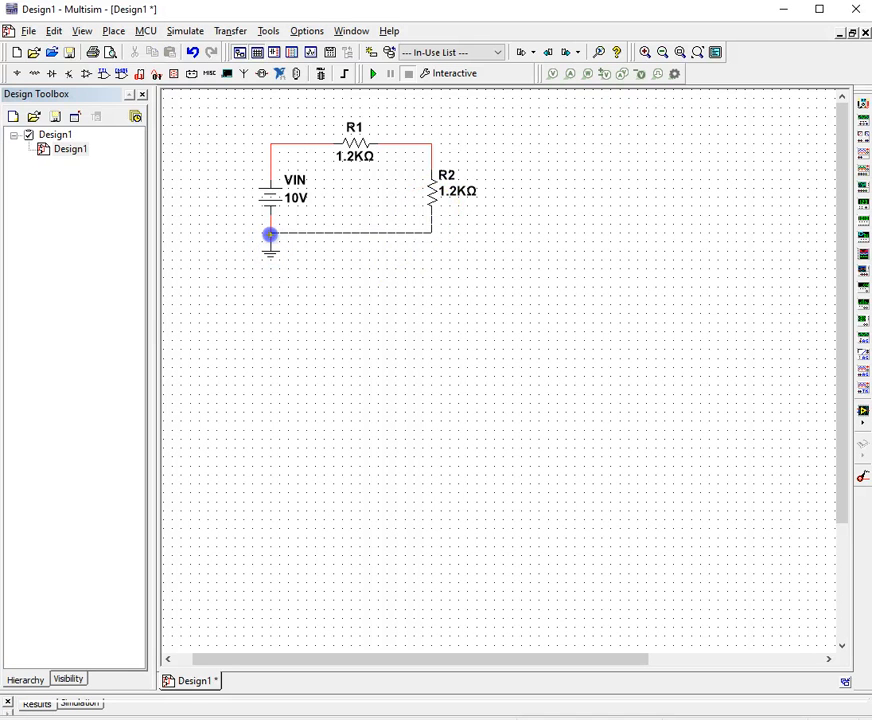
{"action": "left_click", "coordinate": [269, 233]}
{"action": "left_click", "coordinate": [314, 391]}
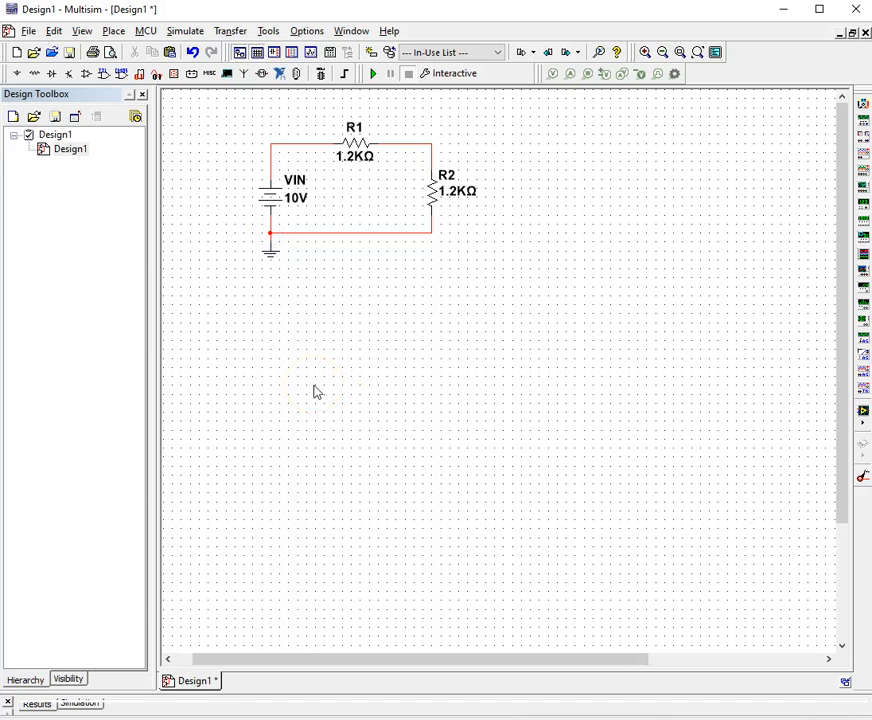
Set the resistance of resistor R2 to 2.4K ohms
{"action": "double_click", "coordinate": [432, 193]}
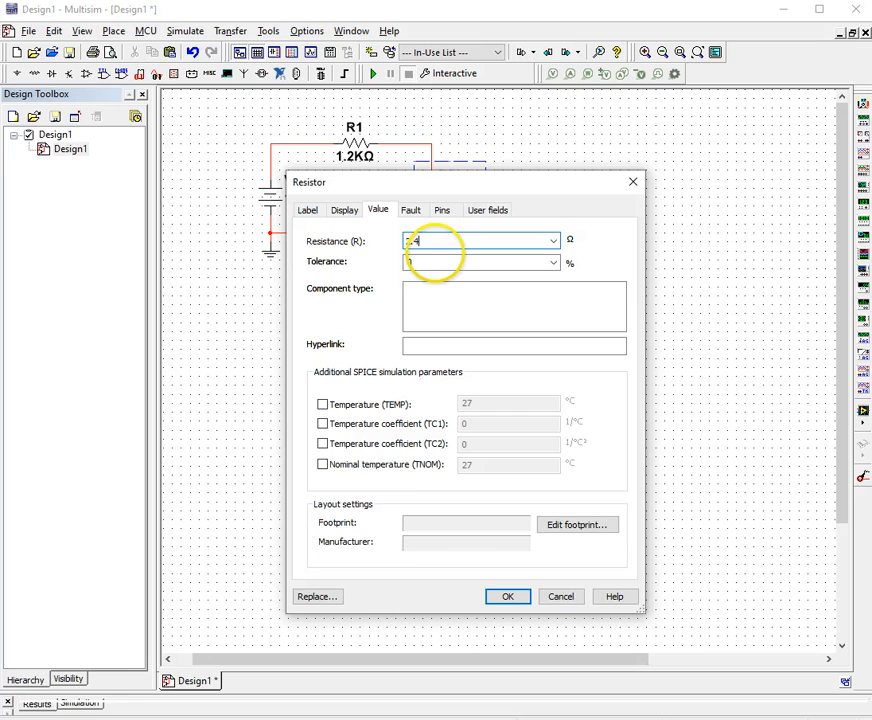
{"action": "key", "text": "Return"}
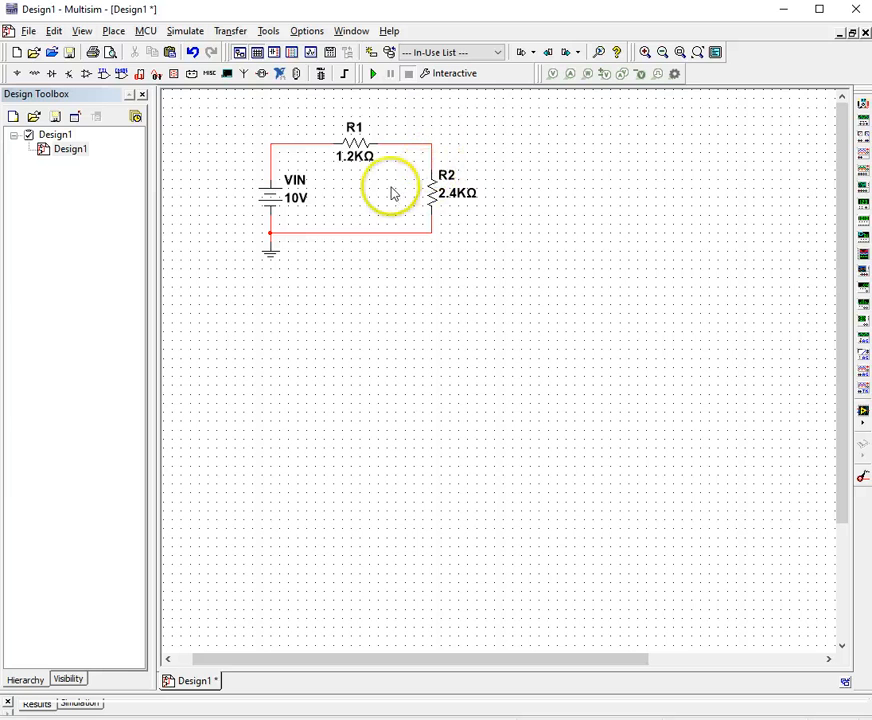
Place a voltage probe on the wire between R1 and the upper end of R2
{"action": "left_click", "coordinate": [549, 77]}
{"action": "left_click", "coordinate": [550, 76]}
{"action": "left_click", "coordinate": [433, 159]}
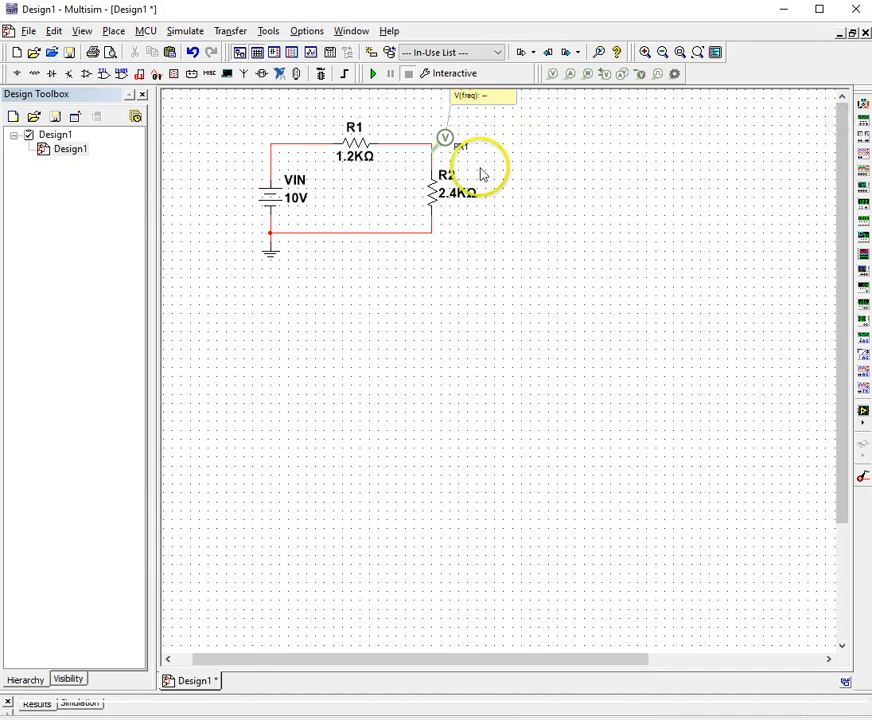
Move the whole circuit down on the sheet so the voltage probe's readout box fits in view
{"action": "scroll", "coordinate": [451, 206], "scroll_direction": "up", "scroll_amount": 2}
{"action": "scroll", "coordinate": [451, 206], "scroll_direction": "down", "scroll_amount": 2}
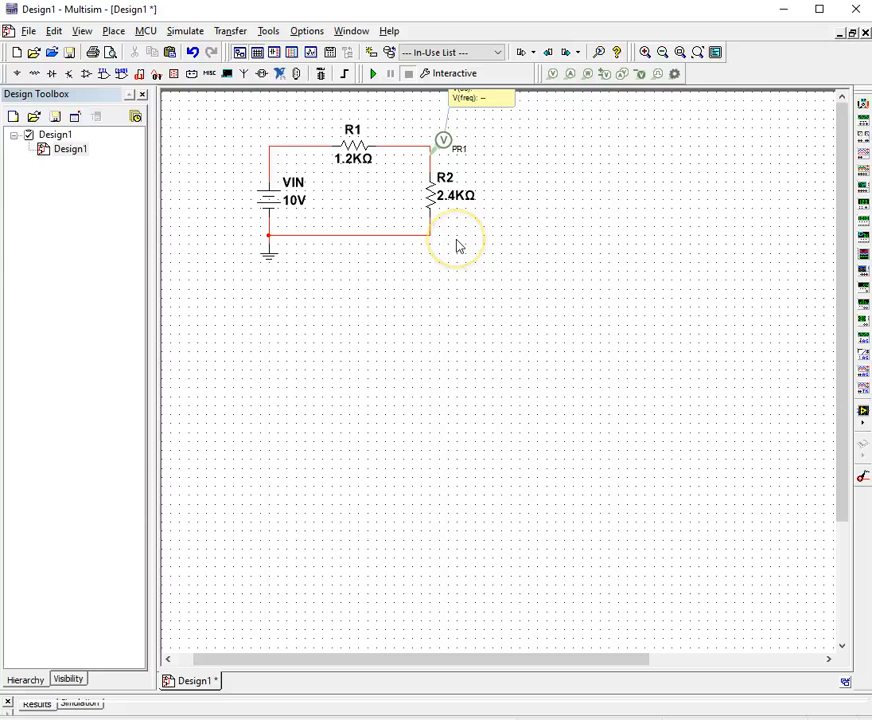
{"action": "key", "text": "ctrl+a"}
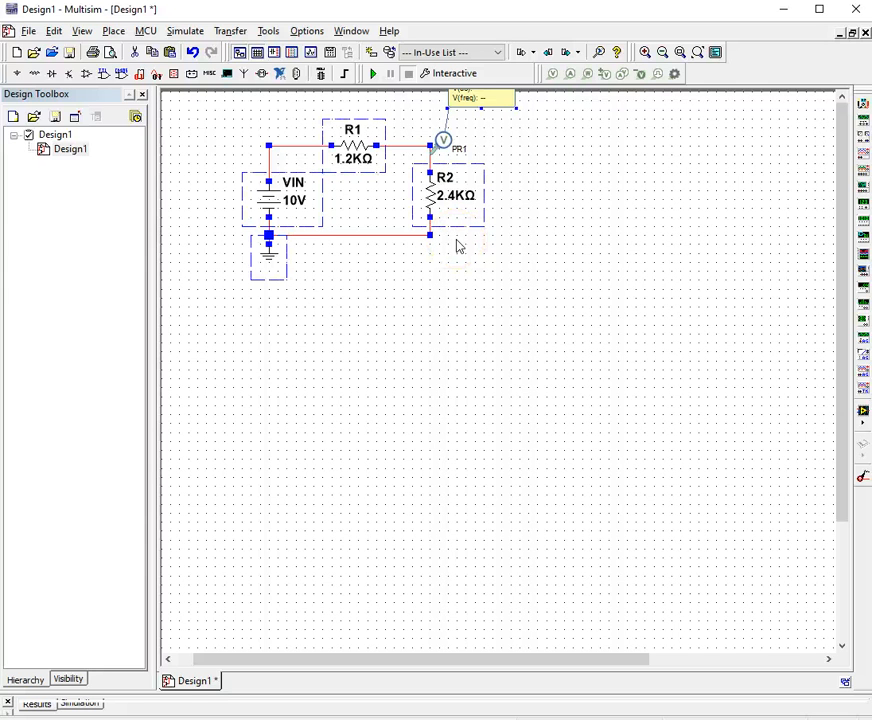
{"action": "key", "text": "Down"}
{"action": "key", "text": "Down"}
{"action": "key", "text": "Down"}
{"action": "key", "text": "Down"}
{"action": "key", "text": "Down"}
{"action": "key", "text": "Down"}
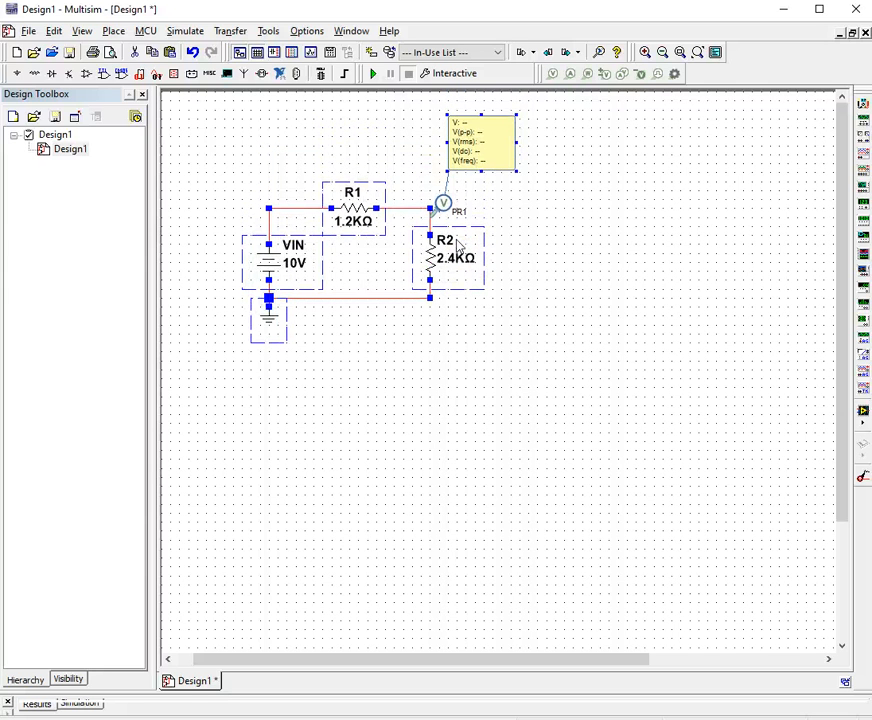
{"action": "left_click", "coordinate": [582, 340]}
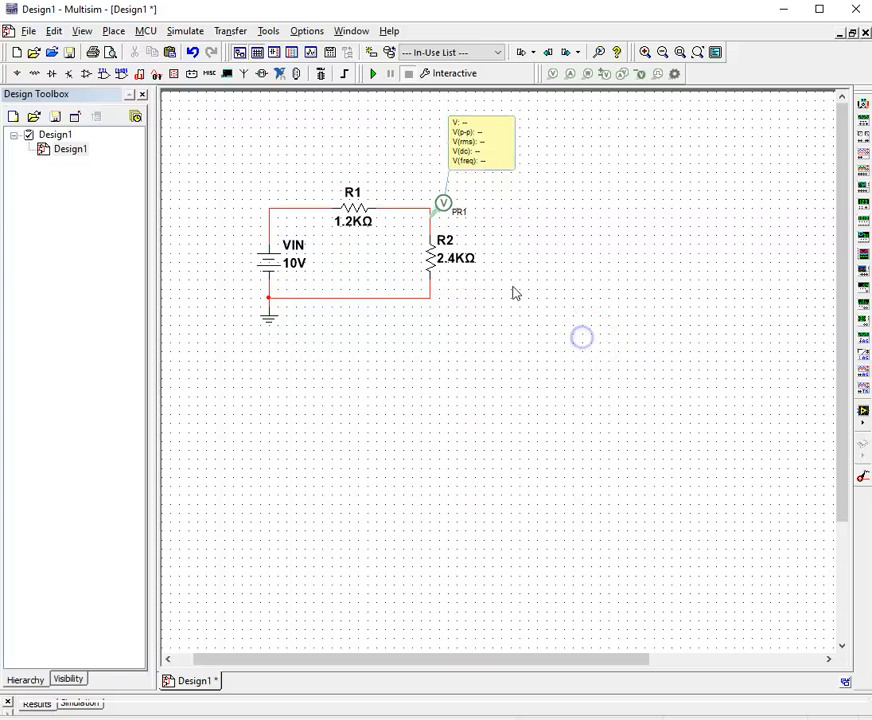
Run the interactive simulation to read the voltage at the probe above R2, and stop it
{"action": "left_click", "coordinate": [372, 80]}
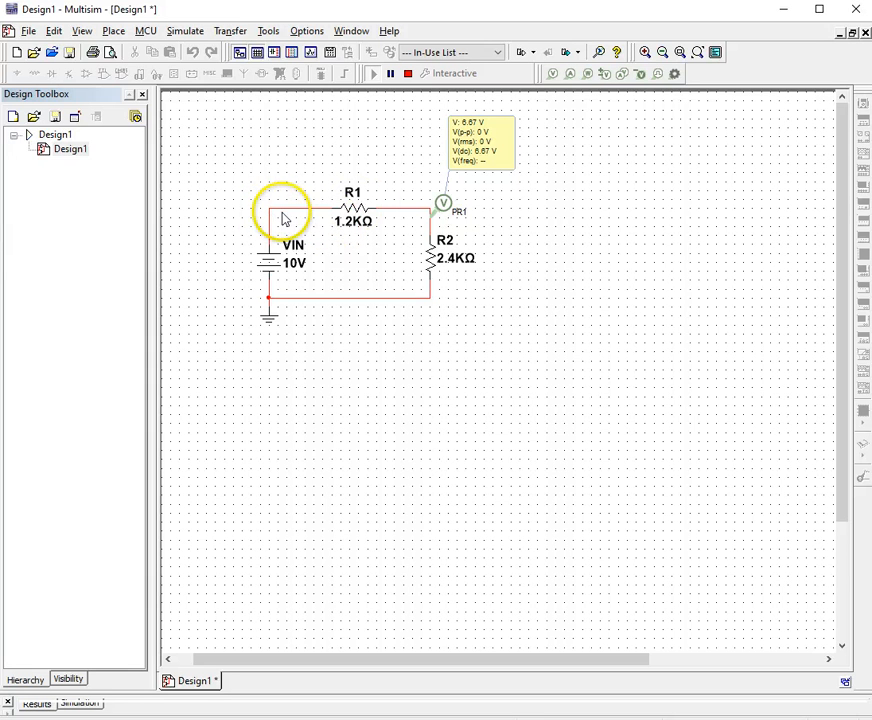
{"action": "left_click", "coordinate": [443, 207]}
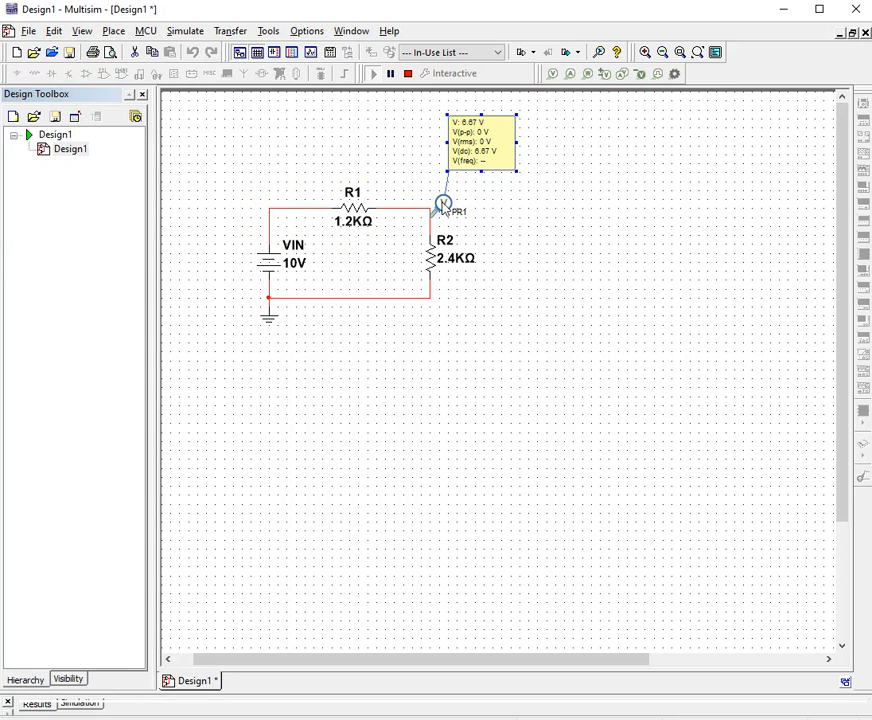
{"action": "left_click", "coordinate": [543, 255]}
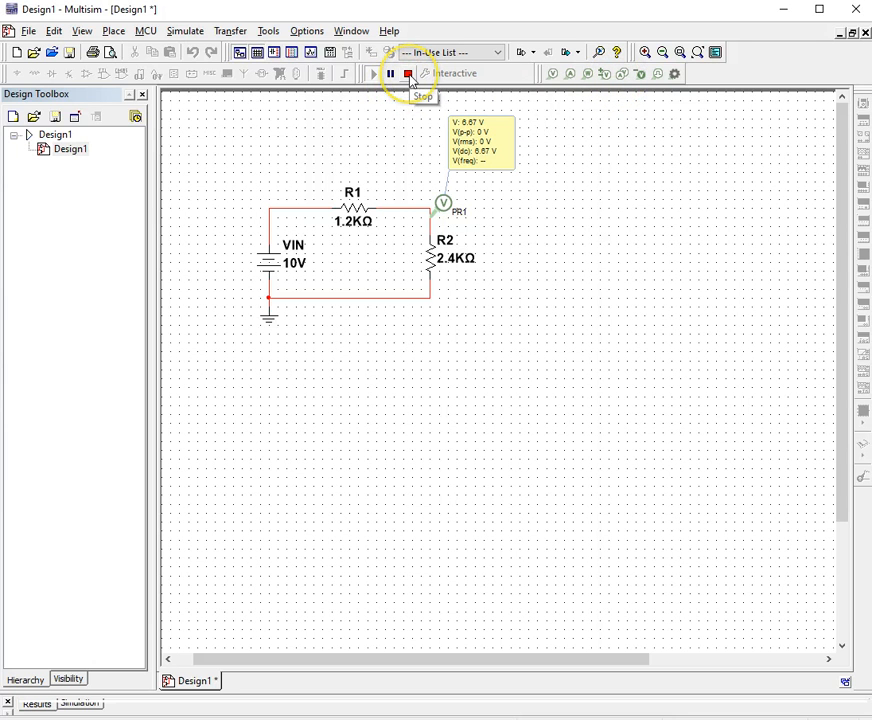
{"action": "left_click", "coordinate": [408, 74]}
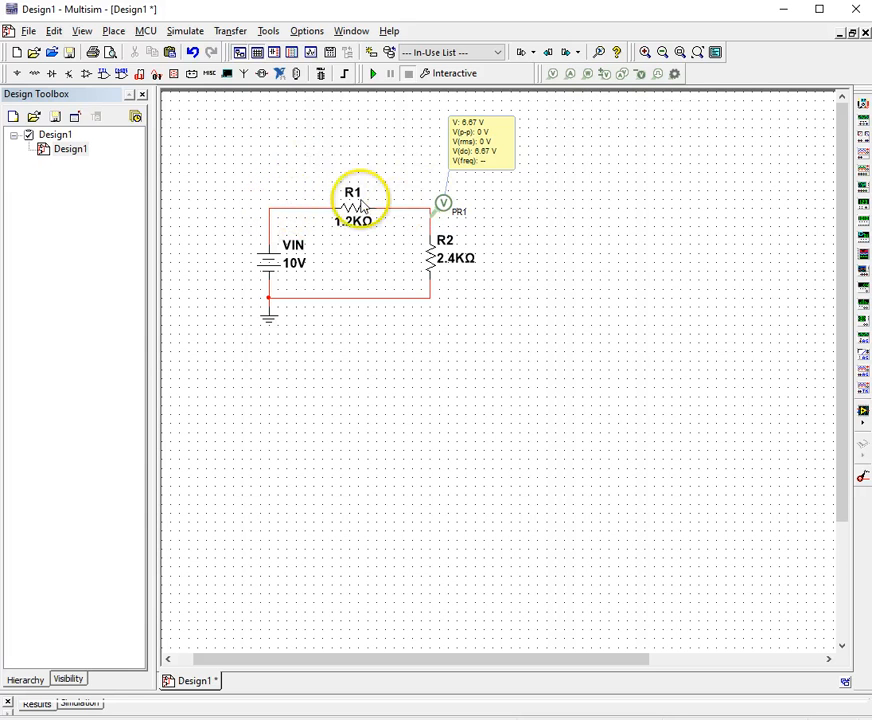
Place a differential voltage probe across R1, with its positive end on the VIN side and its negative end on the R2 side
{"action": "left_click", "coordinate": [606, 76]}
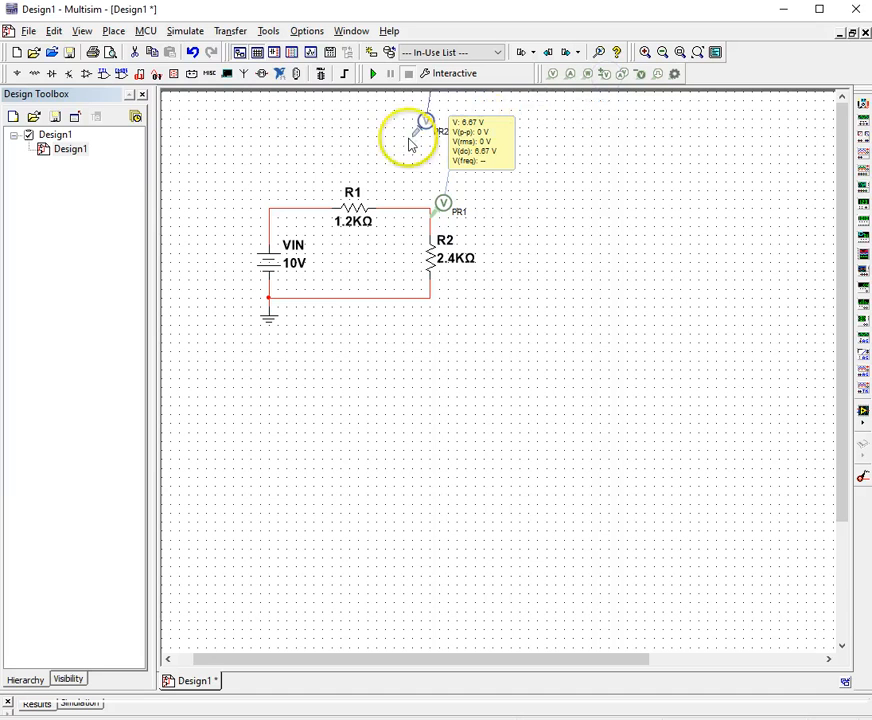
{"action": "left_click", "coordinate": [278, 209]}
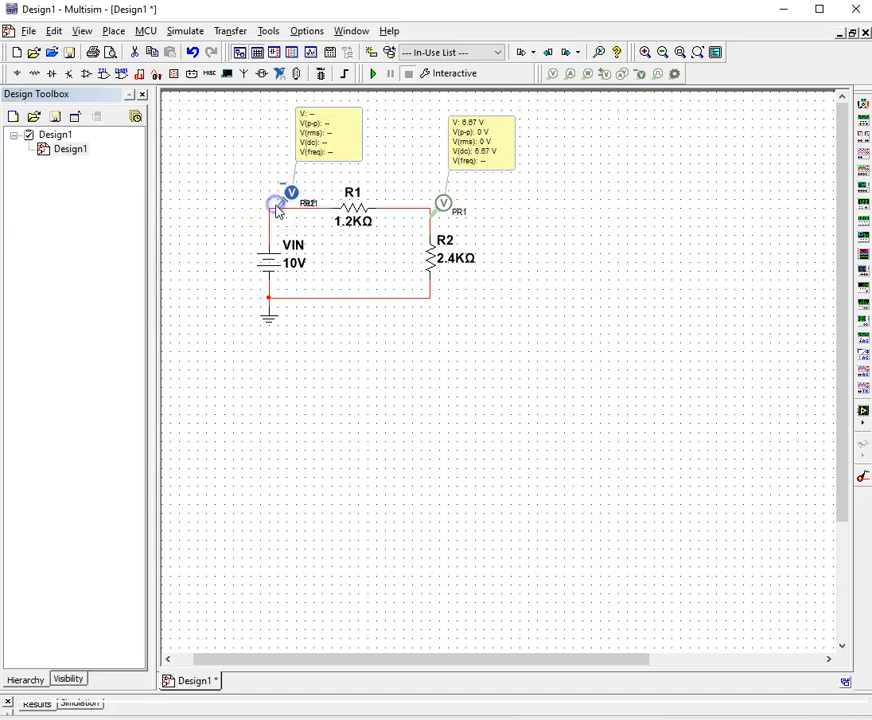
{"action": "left_click", "coordinate": [397, 208]}
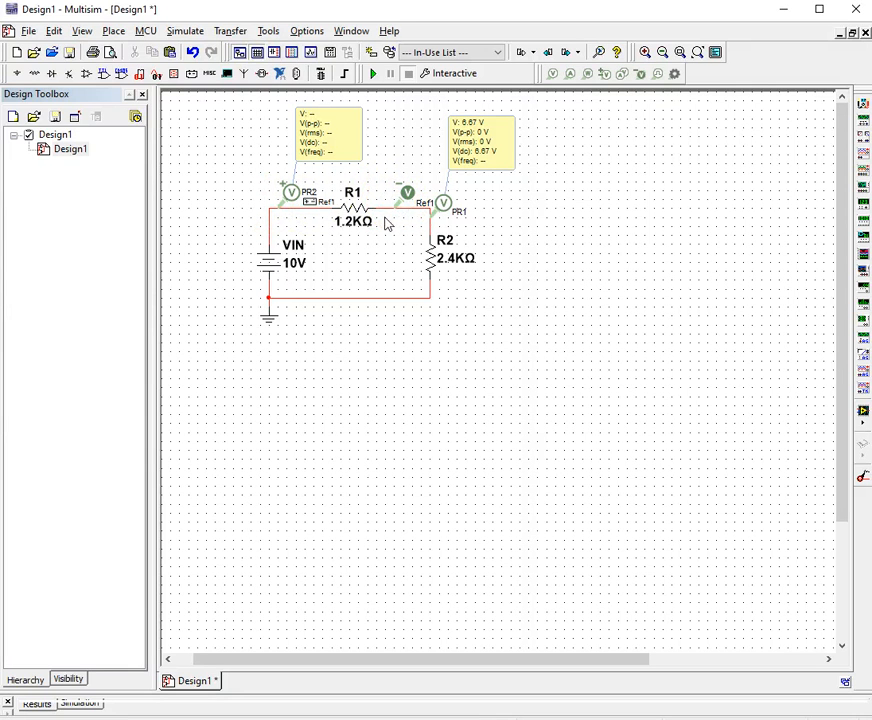
{"action": "left_click", "coordinate": [398, 201]}
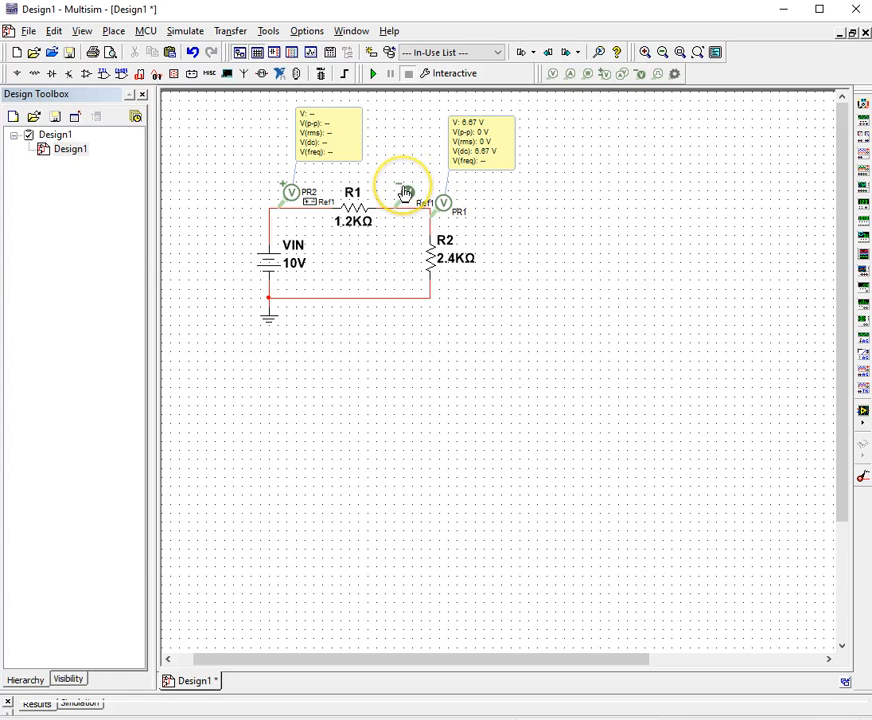
Run the simulation to read the differential voltage across R1, and stop it
{"action": "left_click", "coordinate": [373, 74]}
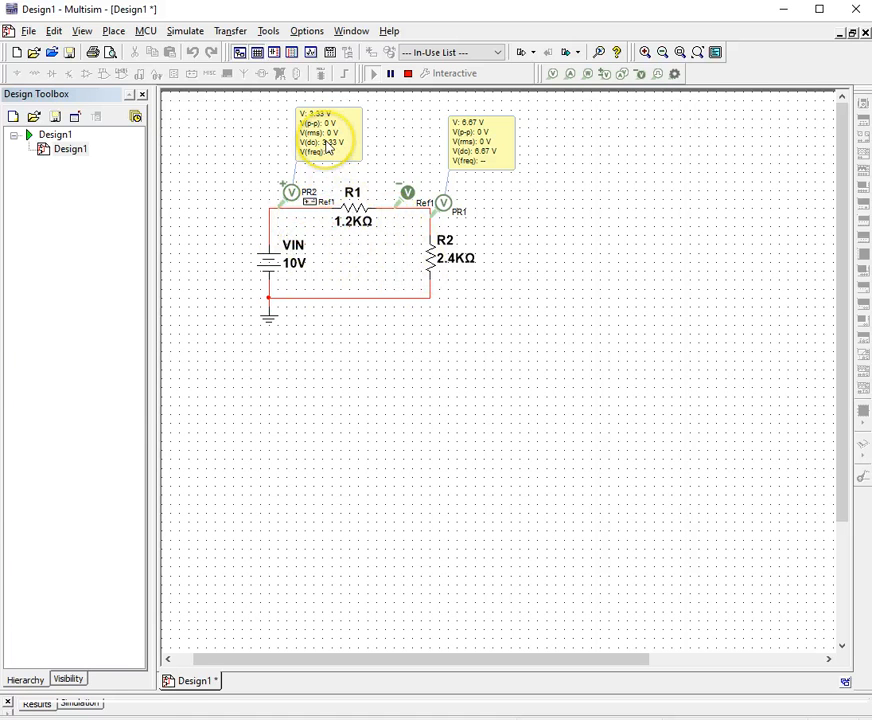
{"action": "left_click", "coordinate": [407, 74]}
Delete the voltage probe PR1 from the node between R1 and R2
{"action": "left_click", "coordinate": [463, 147]}
{"action": "key", "text": "Delete"}
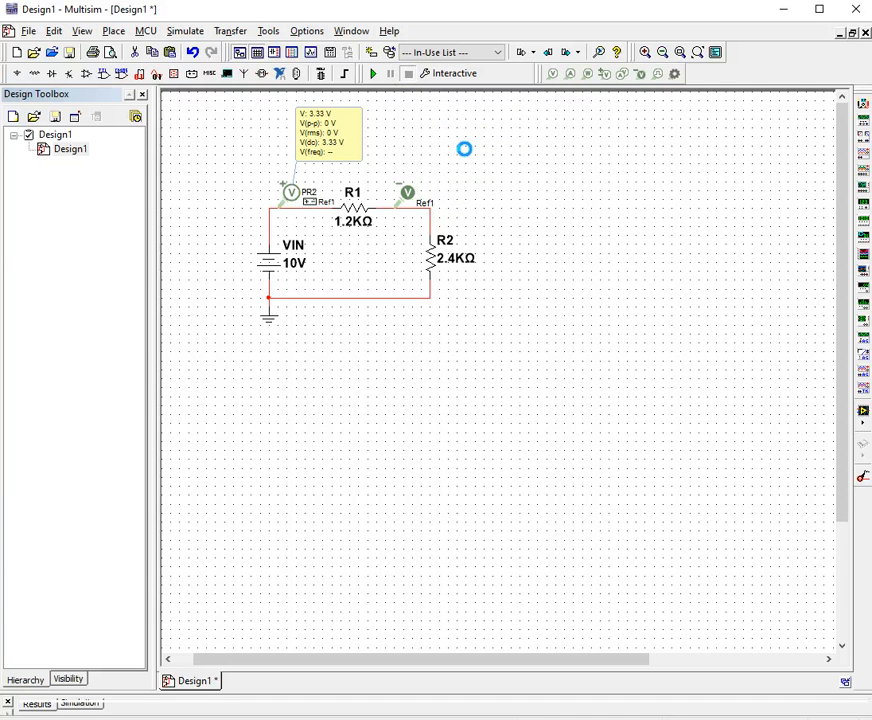
Place a differential voltage probe across R2, positive end above it and negative end below, and run the simulation to read it
{"action": "left_click", "coordinate": [603, 76]}
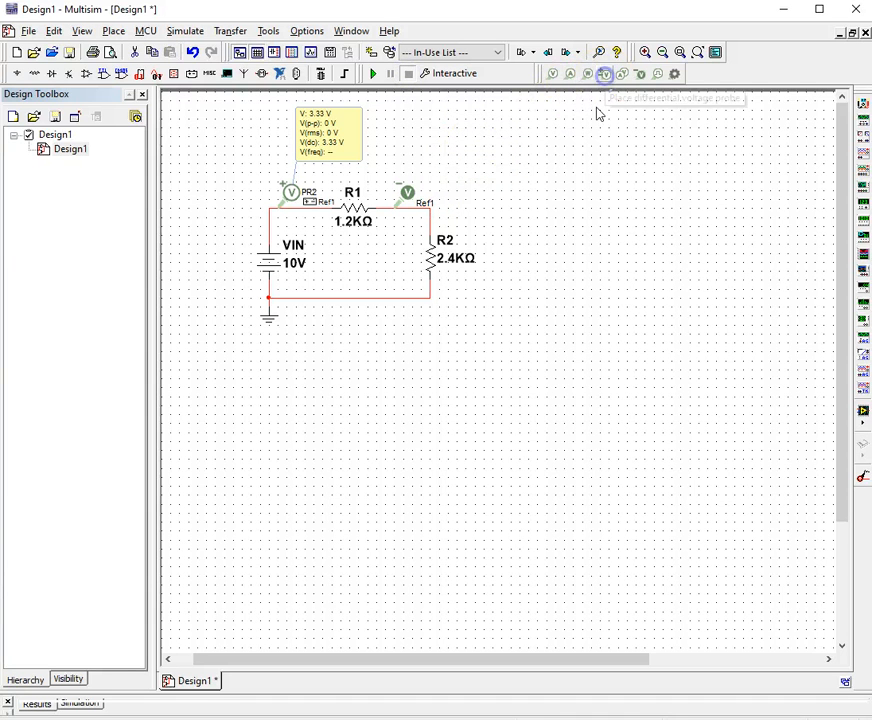
{"action": "left_click", "coordinate": [432, 212]}
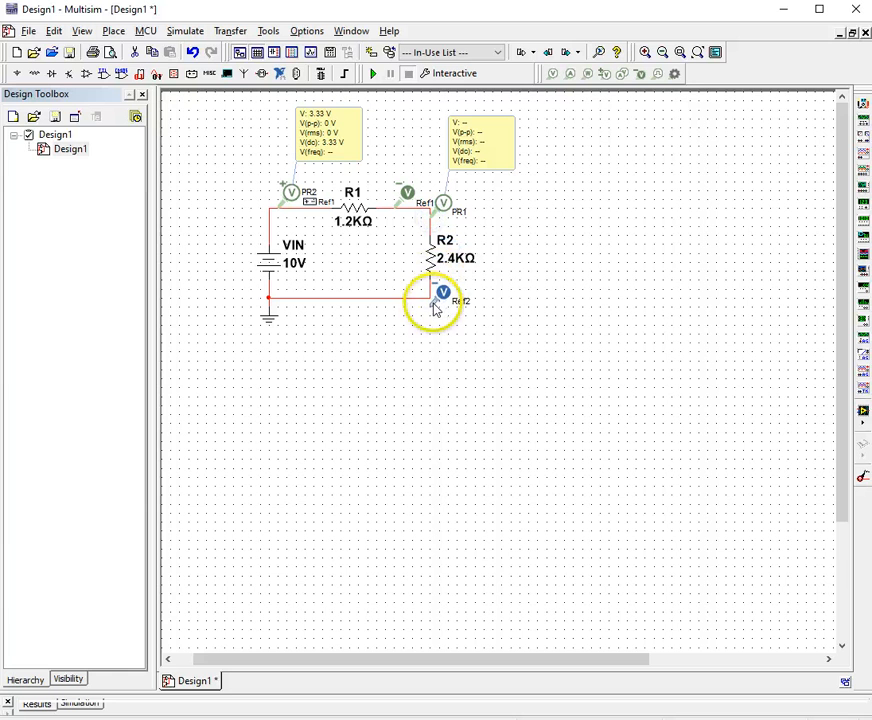
{"action": "left_click", "coordinate": [434, 299]}
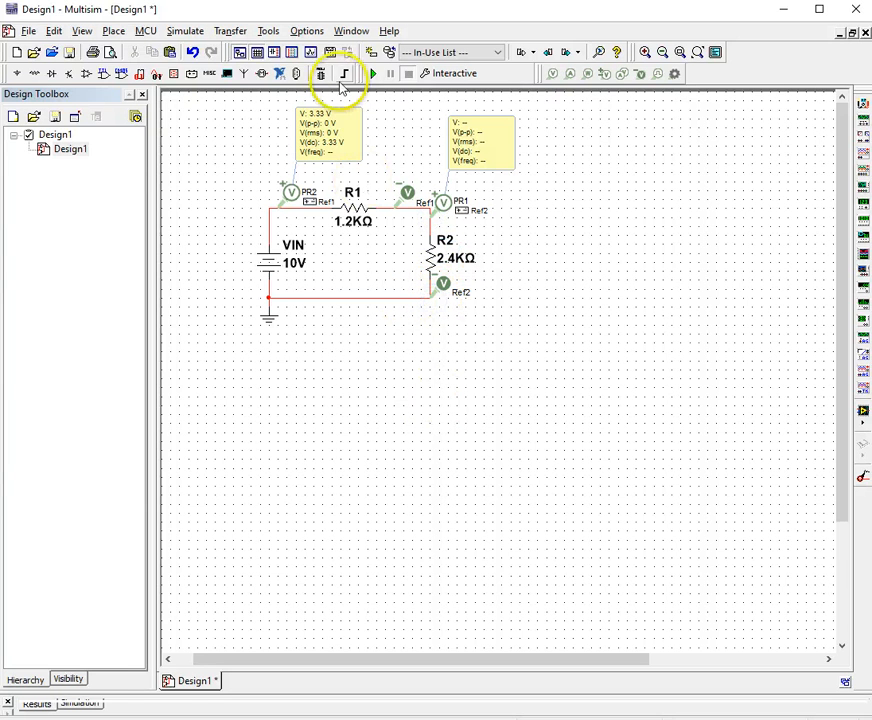
{"action": "left_click", "coordinate": [373, 73]}
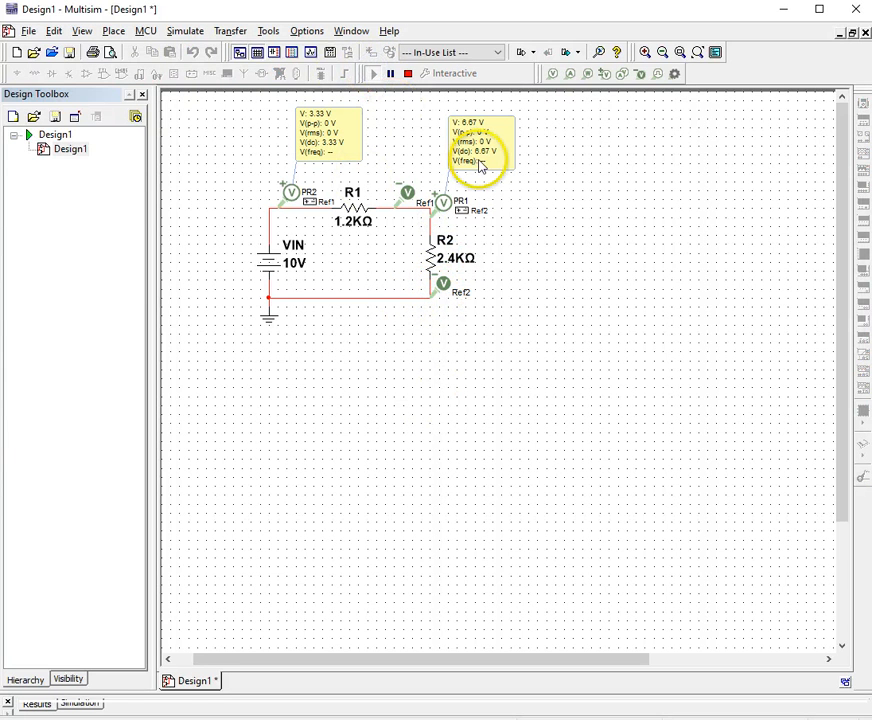
{"action": "left_click", "coordinate": [407, 73]}
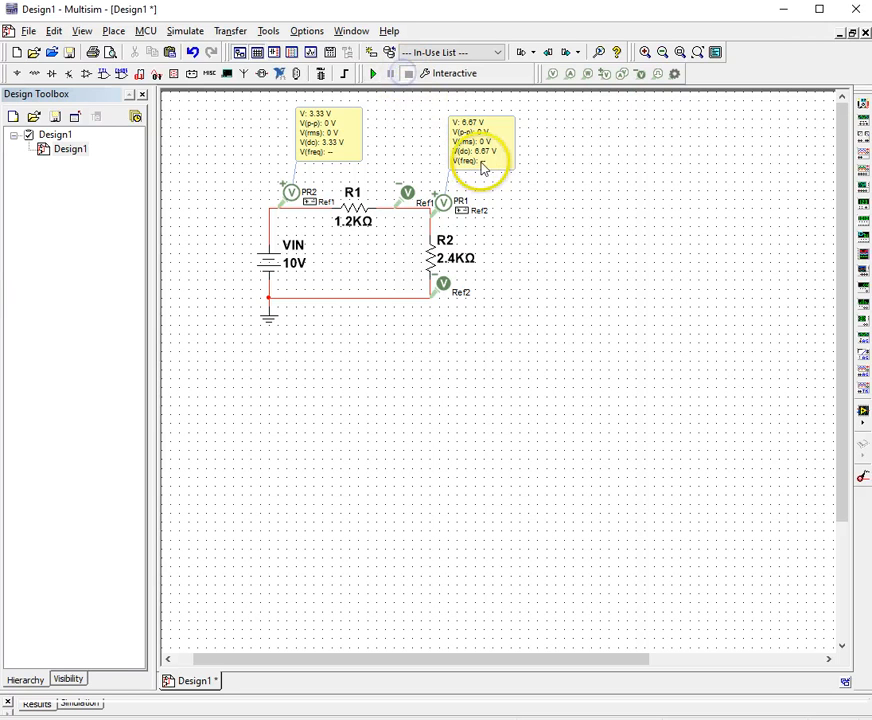
Delete the differential voltage probe across R2 together with its negative reference end
{"action": "left_click", "coordinate": [481, 166]}
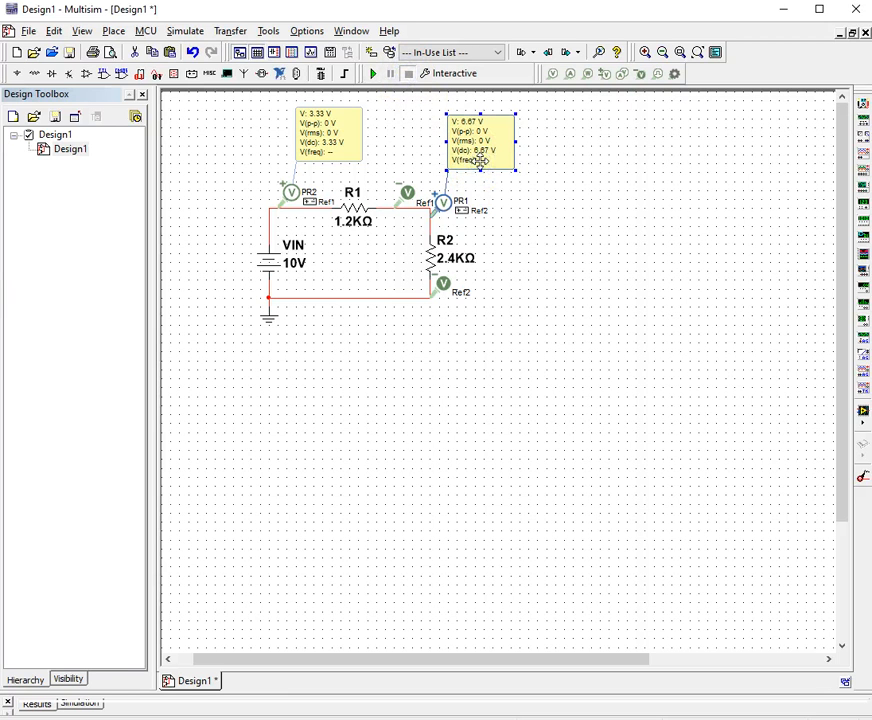
{"action": "key", "text": "Delete"}
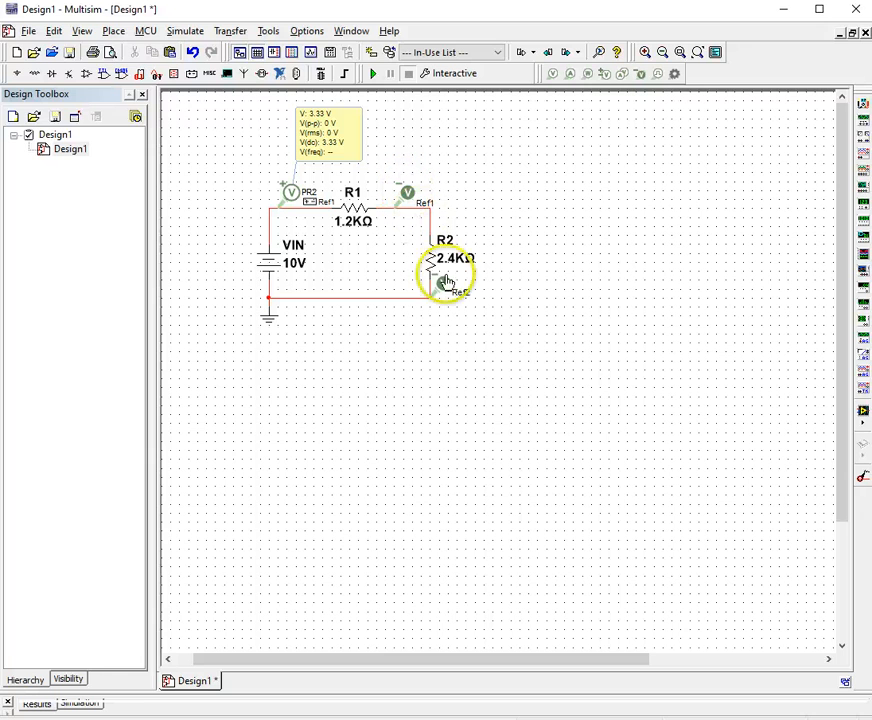
{"action": "left_click", "coordinate": [443, 293]}
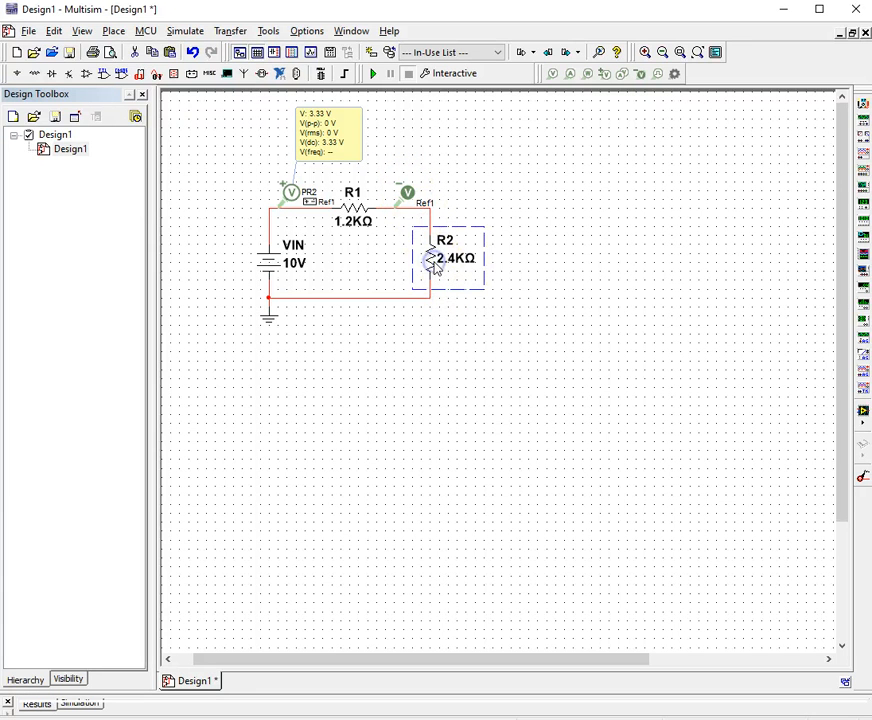
Copy resistor R2 and place the duplicate vertically beside it, on the side away from VIN
{"action": "left_click", "coordinate": [499, 334]}
{"action": "key", "text": "ctrl+v"}
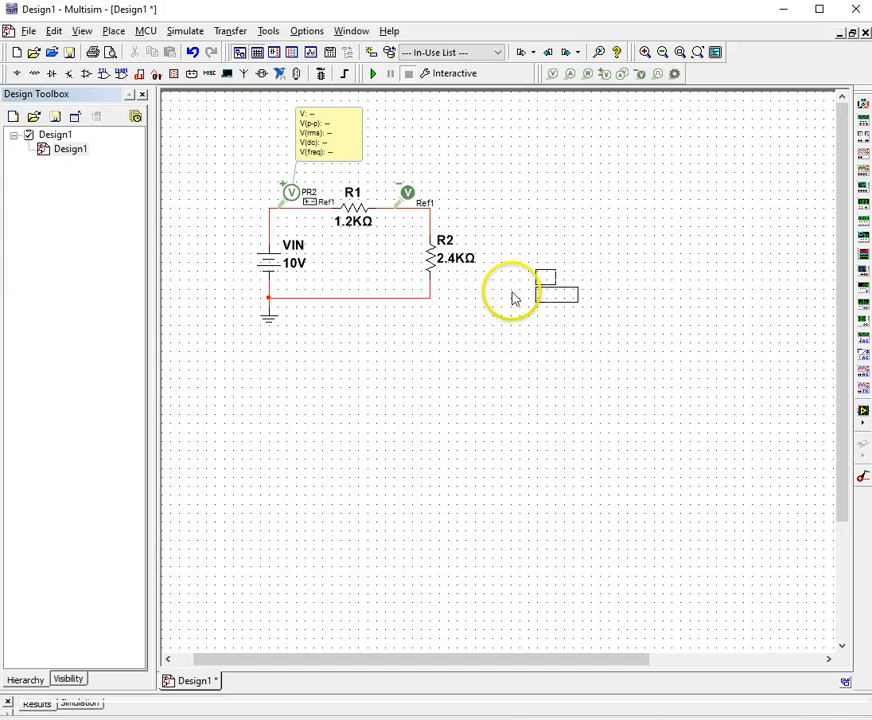
{"action": "left_click", "coordinate": [507, 279]}
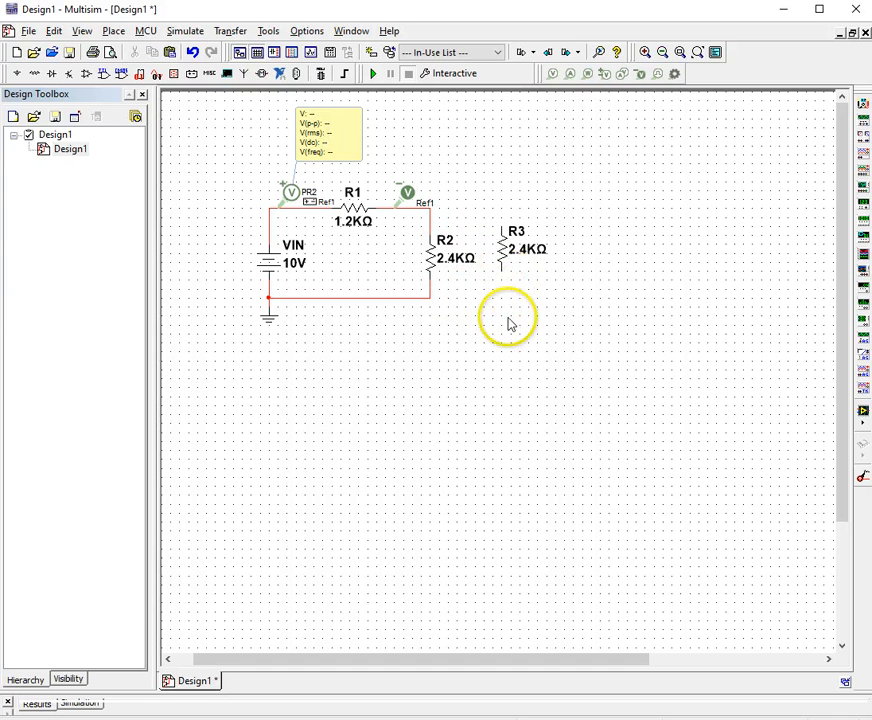
Set the new resistor R3 to 4.8K and wire it in parallel with R2
{"action": "left_click", "coordinate": [513, 258]}
{"action": "double_click", "coordinate": [527, 257]}
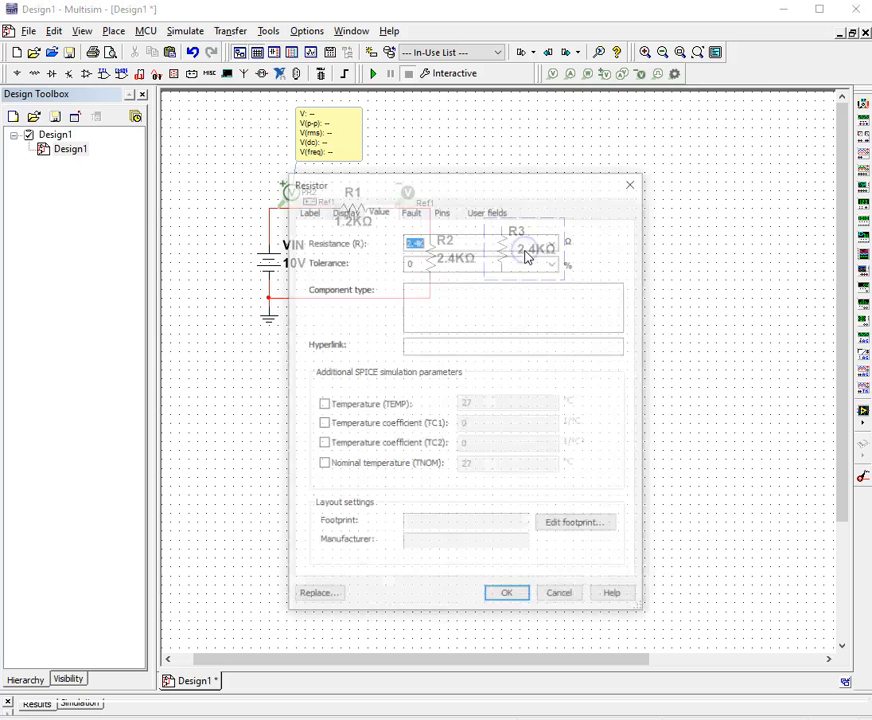
{"action": "type", "text": "4.8k"}
{"action": "key", "text": "Return"}
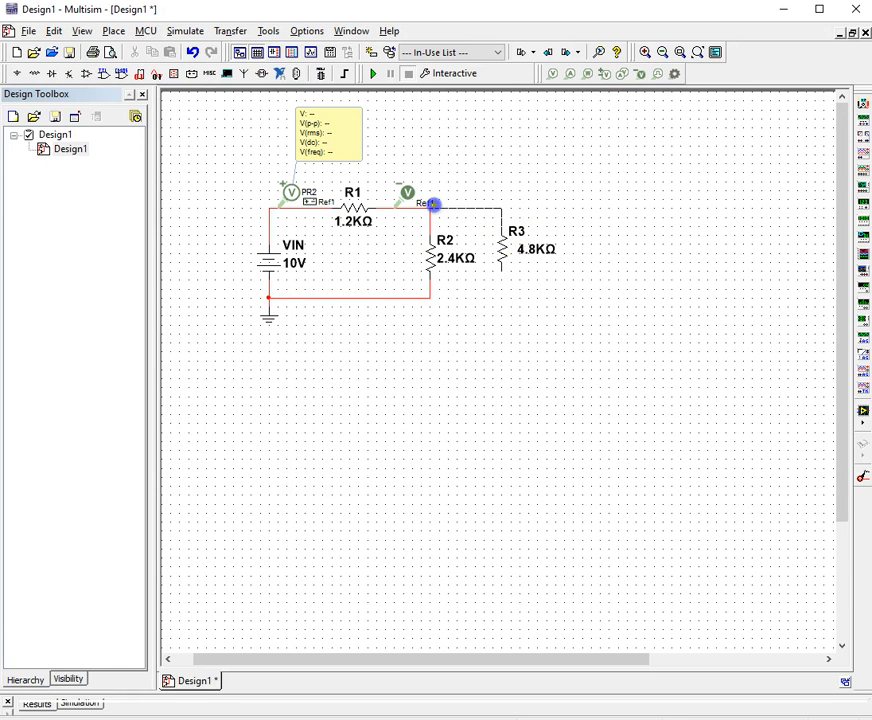
{"action": "left_click", "coordinate": [501, 279]}
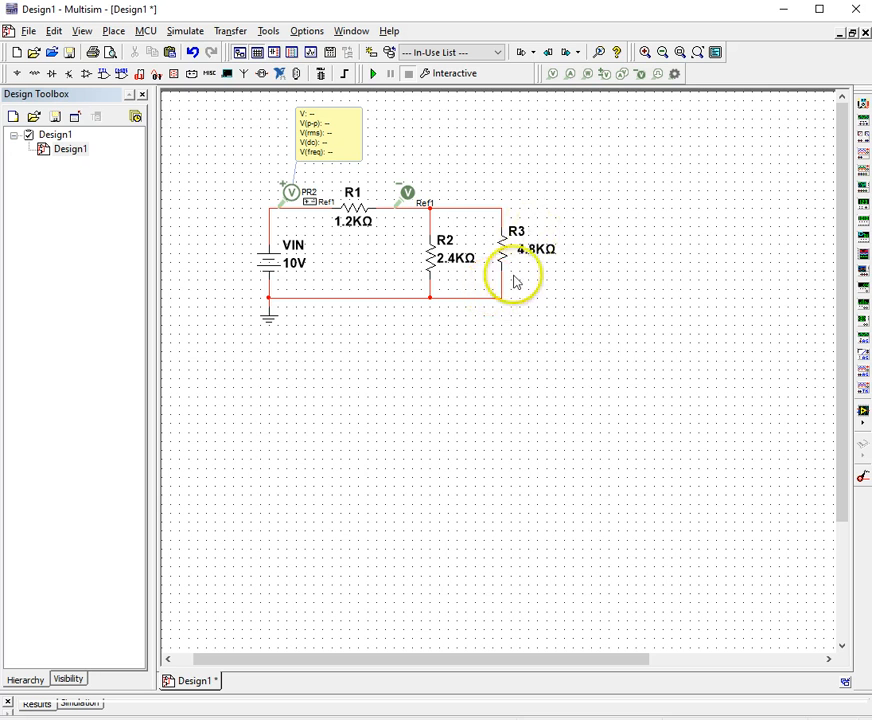
Place a current probe on the wire above R3 and run the simulation to read its current and R1's voltage
{"action": "left_click", "coordinate": [569, 74]}
{"action": "left_click", "coordinate": [502, 217]}
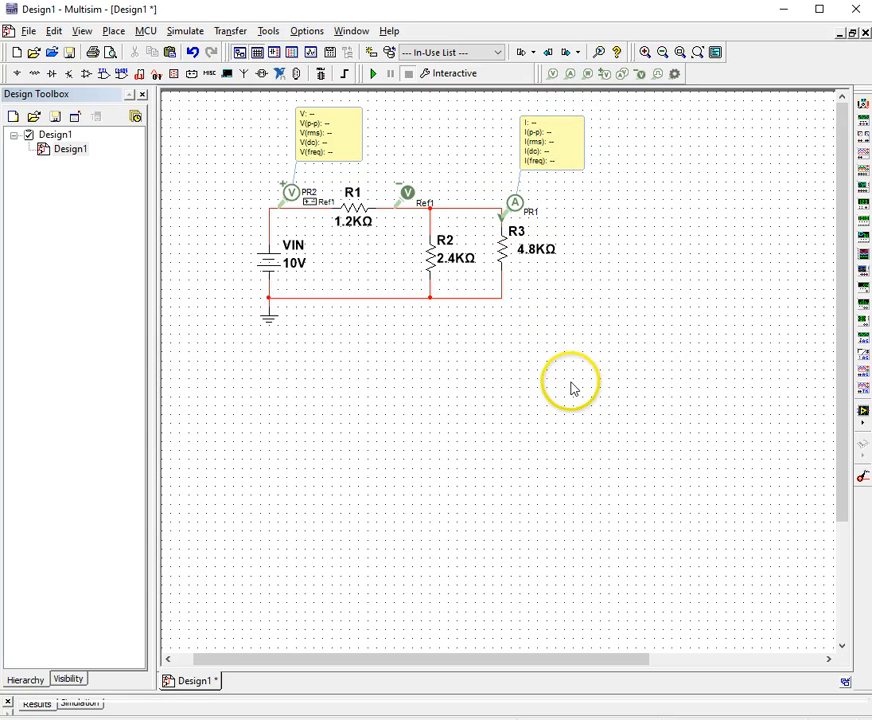
{"action": "left_click", "coordinate": [373, 75]}
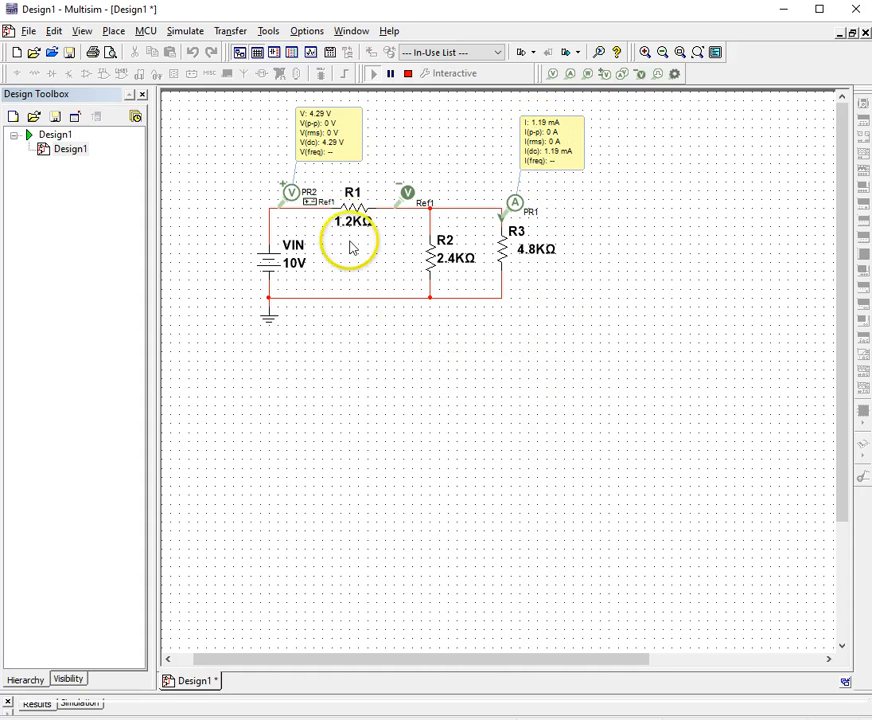
{"action": "left_click", "coordinate": [405, 73]}
Replace the differential voltage probe across R1 with a current probe on the wire between VIN and R1
{"action": "left_click", "coordinate": [311, 140]}
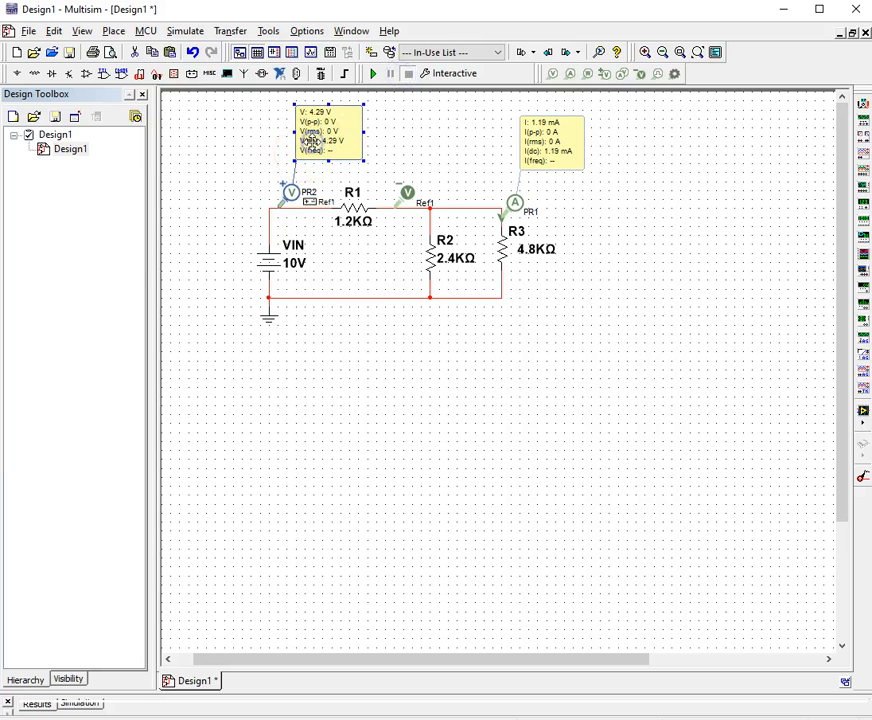
{"action": "key", "text": "Delete"}
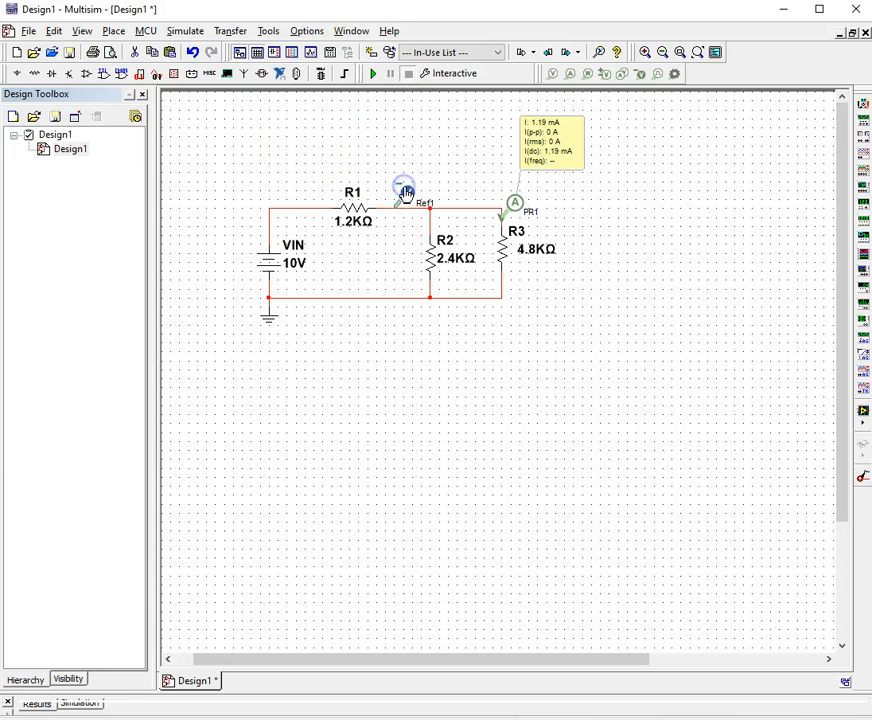
{"action": "left_click", "coordinate": [570, 74]}
{"action": "left_click", "coordinate": [289, 208]}
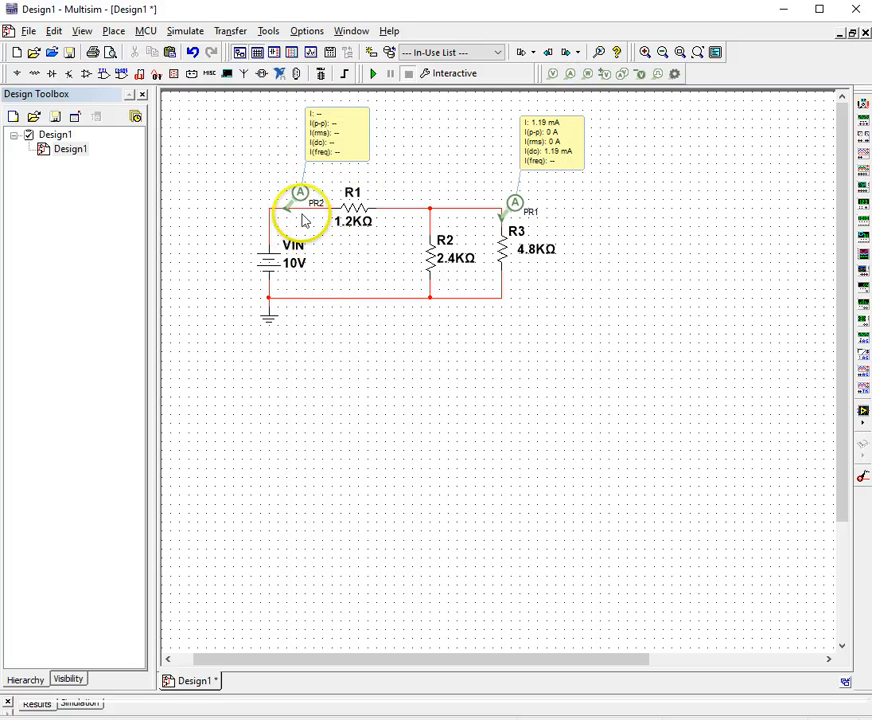
Add a current probe on the wire above R2 and run the simulation to read all three currents
{"action": "left_click", "coordinate": [569, 73]}
{"action": "left_click", "coordinate": [431, 232]}
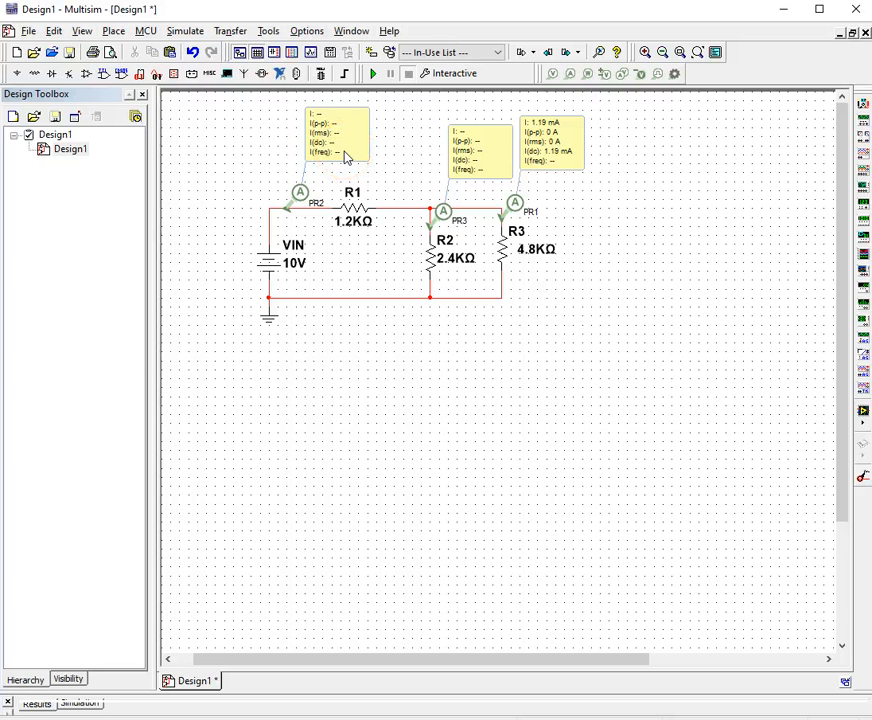
{"action": "left_click", "coordinate": [372, 74]}
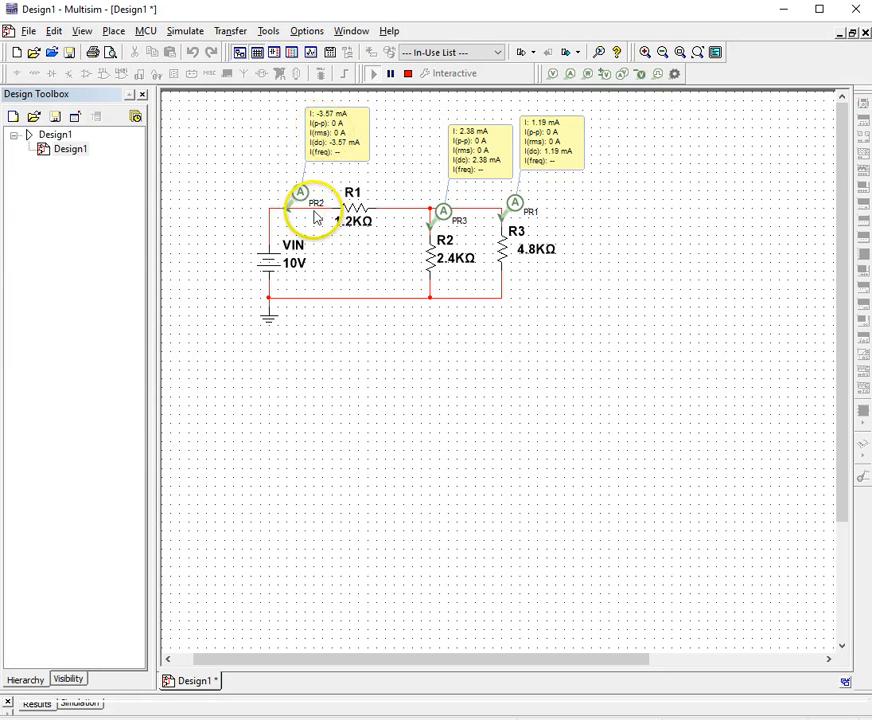
{"action": "left_click", "coordinate": [405, 74]}
Replace the current probe between VIN and R1 with one on the bottom return wire, between ground and R2
{"action": "left_click", "coordinate": [333, 140]}
{"action": "key", "text": "Delete"}
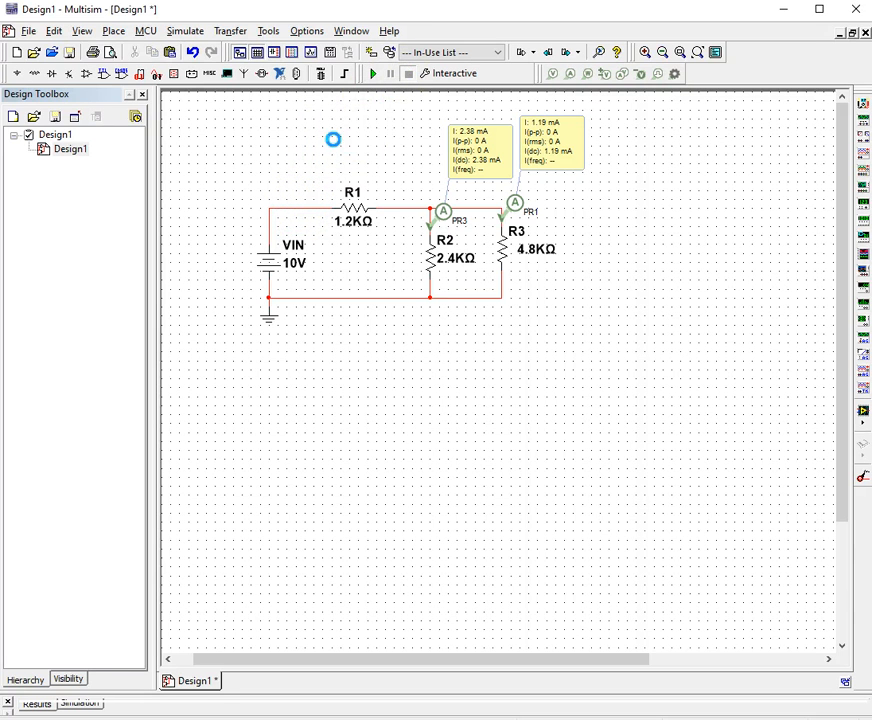
{"action": "left_click", "coordinate": [572, 76]}
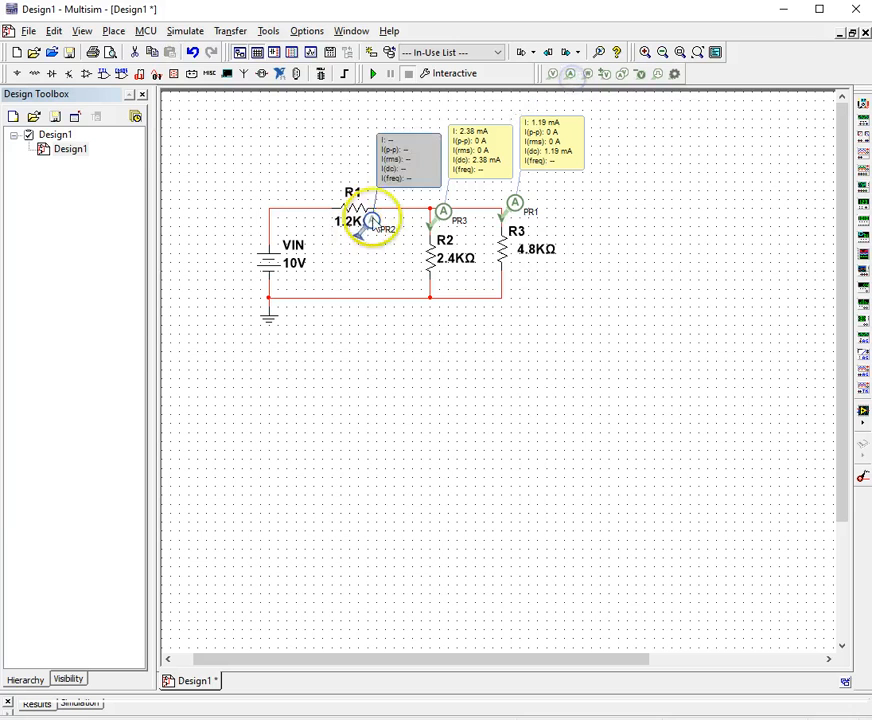
{"action": "left_click", "coordinate": [395, 213]}
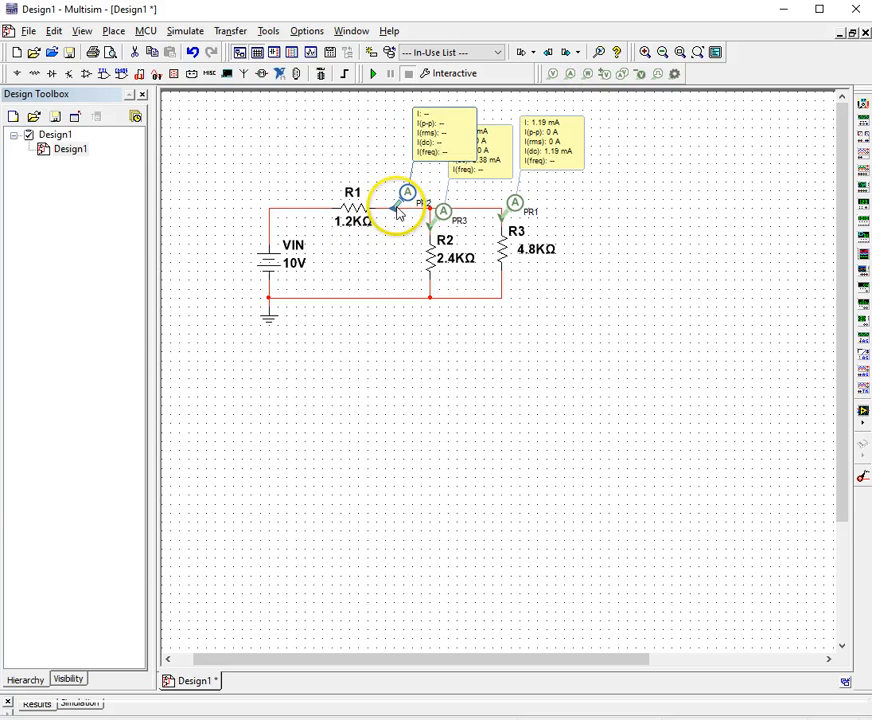
{"action": "left_click_drag", "start_coordinate": [403, 214], "coordinate": [396, 303]}
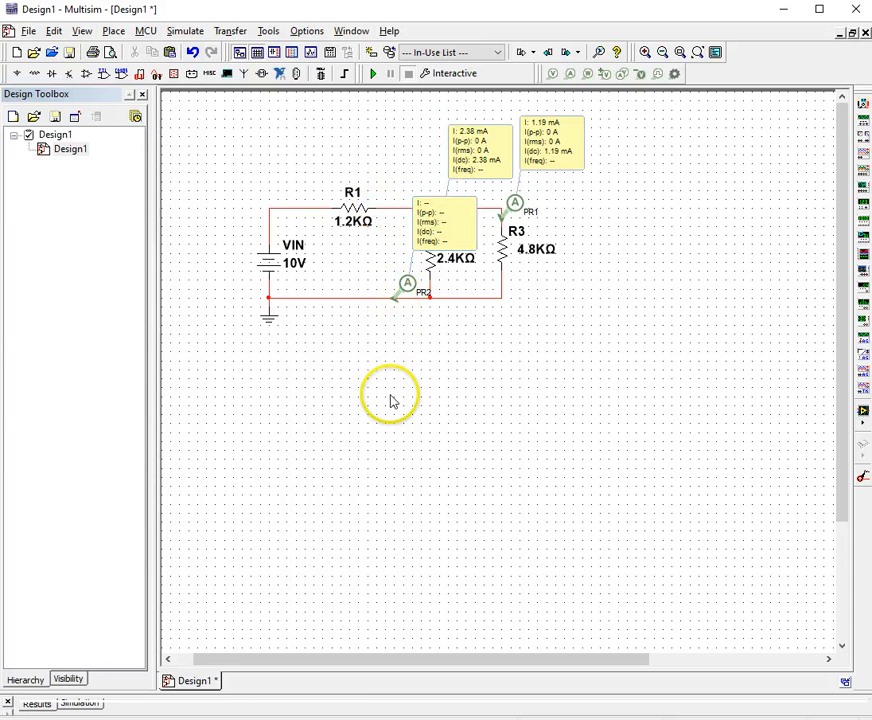
Run the simulation to compare the three currents, moving the return-wire probe's readout below the circuit, and stop it
{"action": "left_click", "coordinate": [378, 74]}
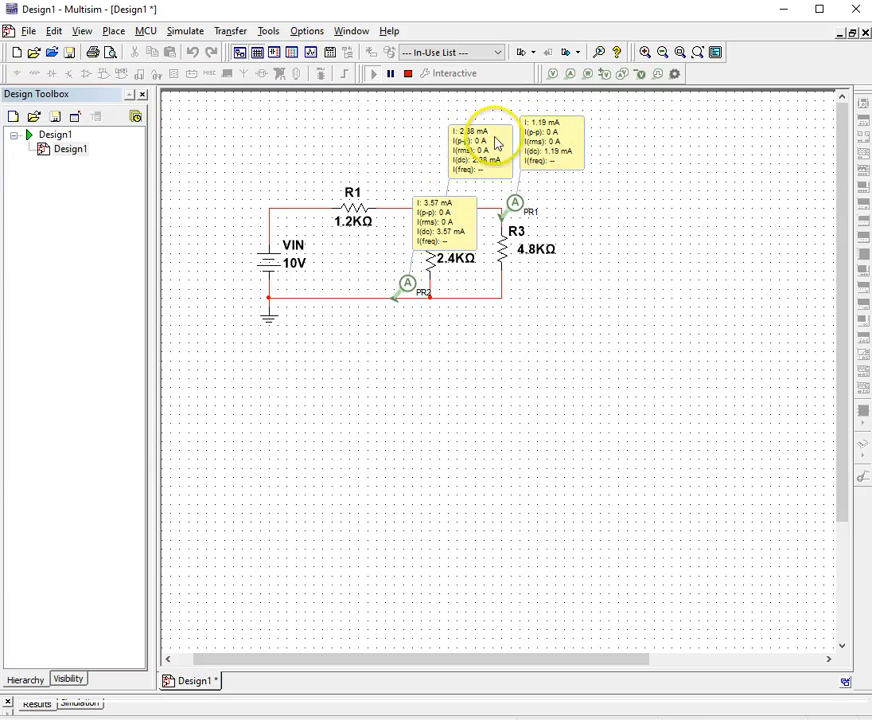
{"action": "left_click_drag", "start_coordinate": [428, 220], "coordinate": [396, 355]}
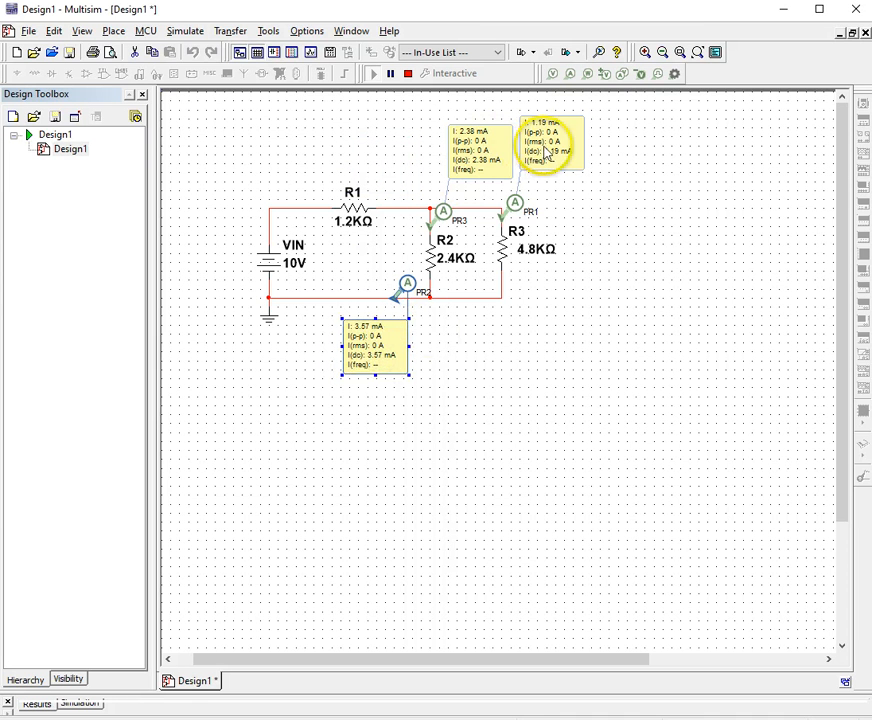
{"action": "left_click_drag", "start_coordinate": [541, 152], "coordinate": [554, 166]}
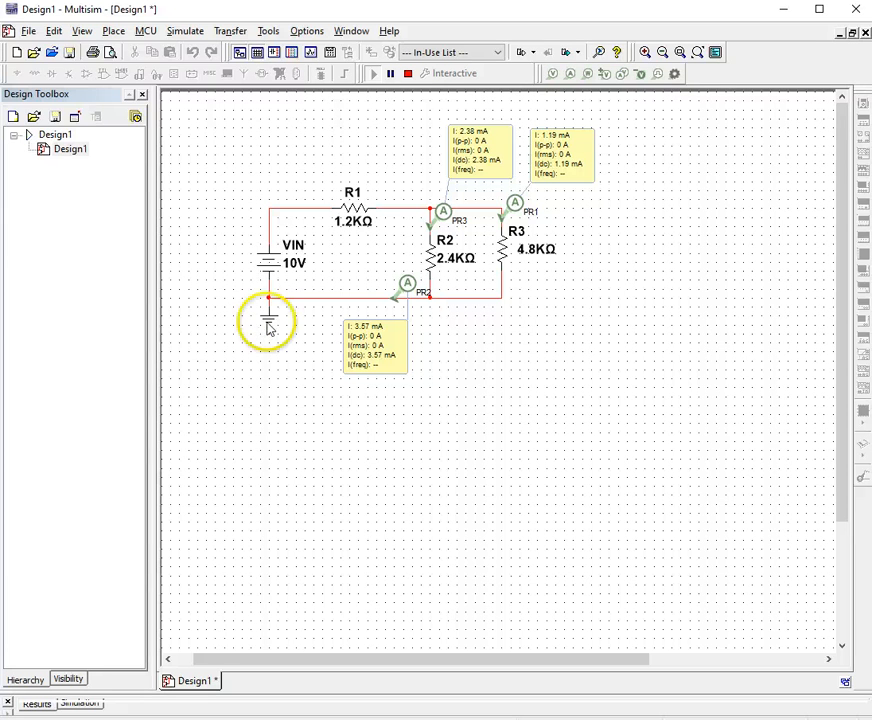
{"action": "left_click", "coordinate": [408, 73]}
Delete the current probes above R2, above R3 and on the bottom return wire
{"action": "left_click", "coordinate": [461, 171]}
{"action": "key", "text": "Delete"}
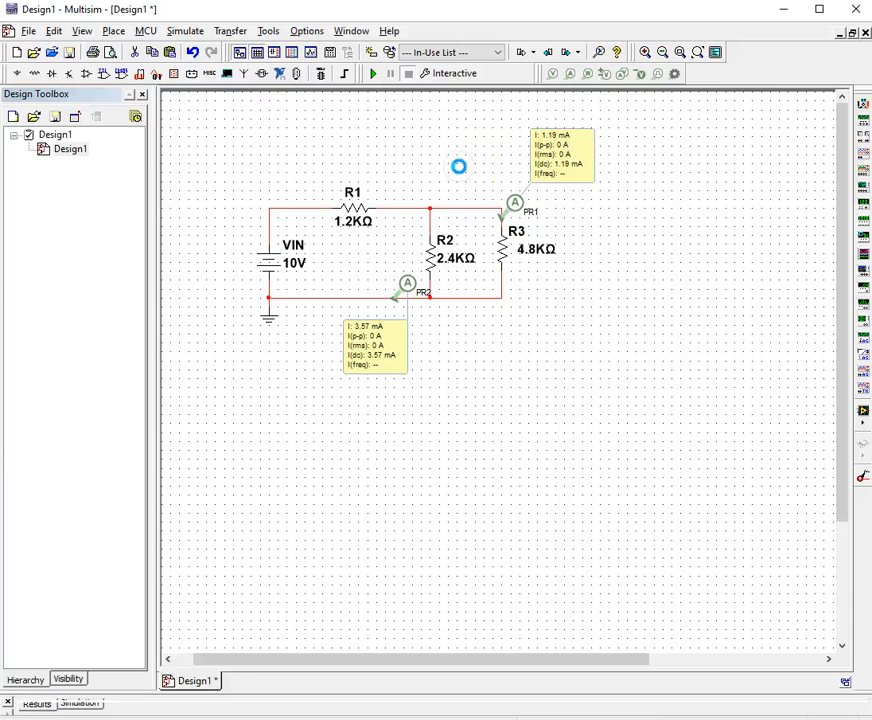
{"action": "key", "text": "Delete"}
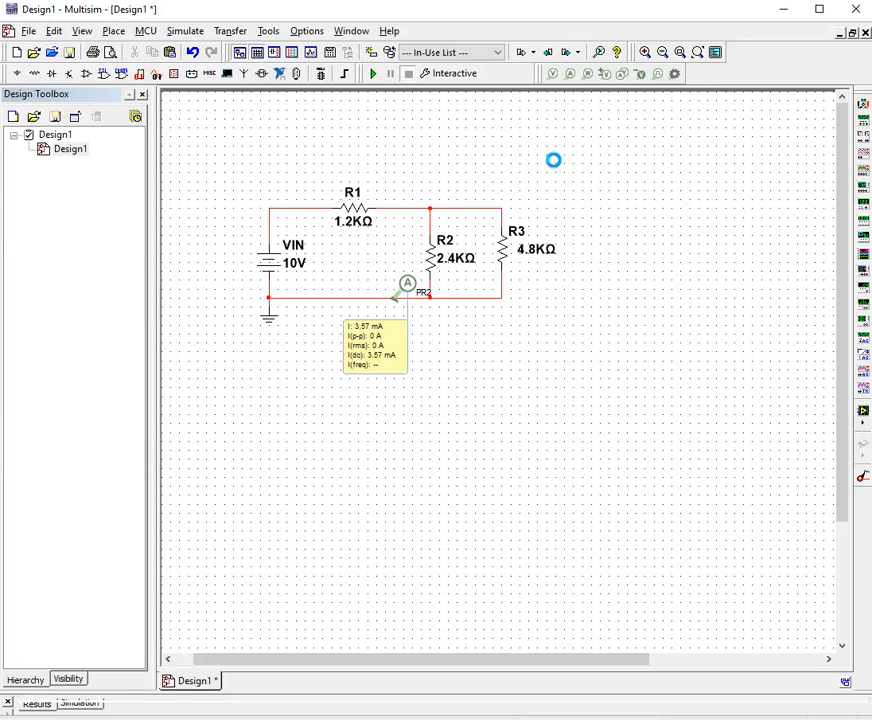
{"action": "left_click", "coordinate": [371, 338]}
{"action": "key", "text": "Delete"}
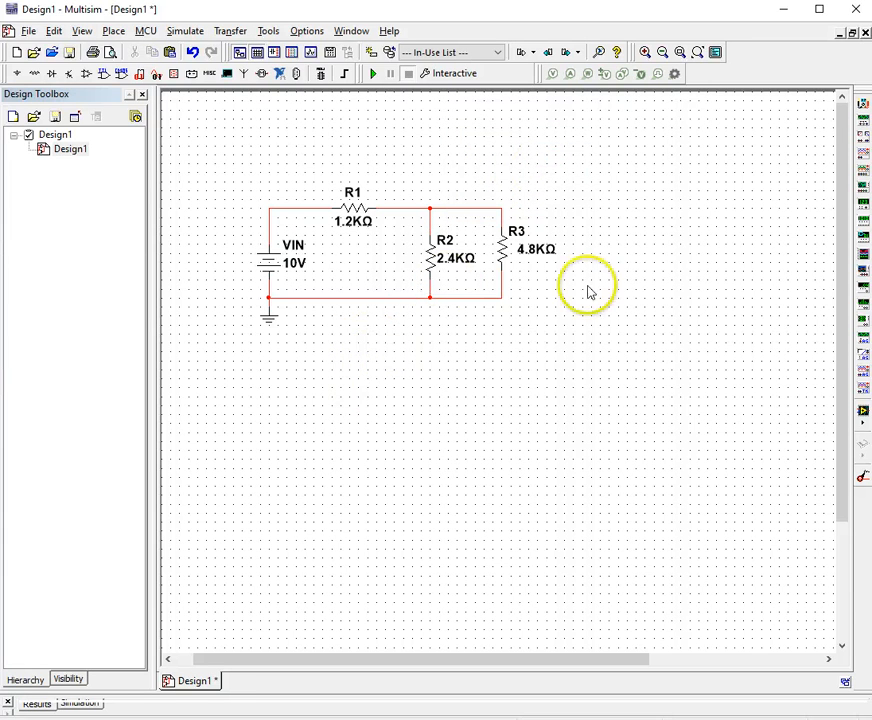
Place a multimeter beside R3 and wire its positive terminal to R3's upper node and its negative terminal to the bottom wire
{"action": "left_click", "coordinate": [864, 104]}
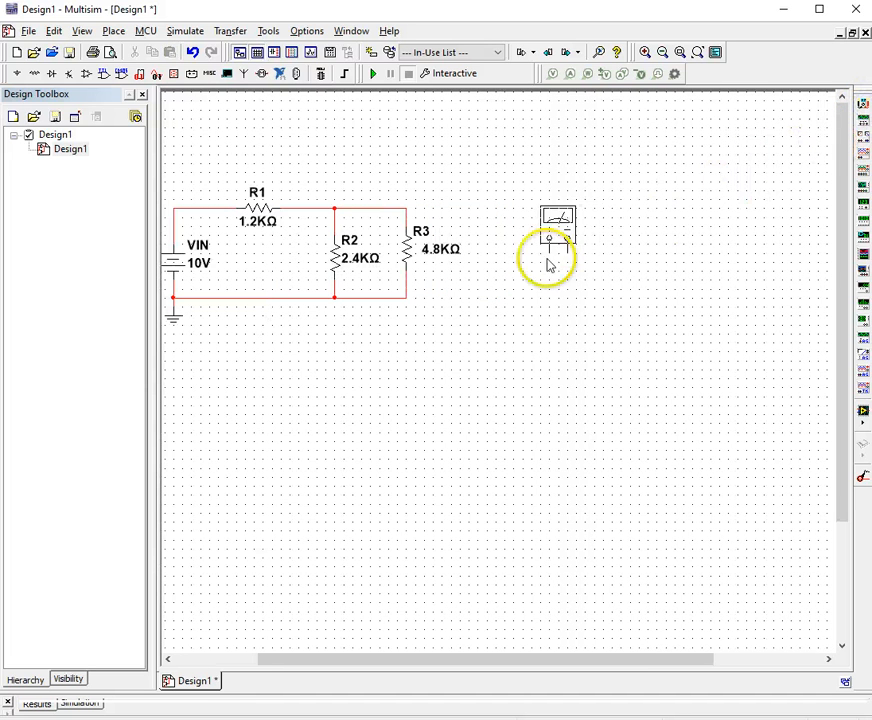
{"action": "left_click", "coordinate": [512, 248]}
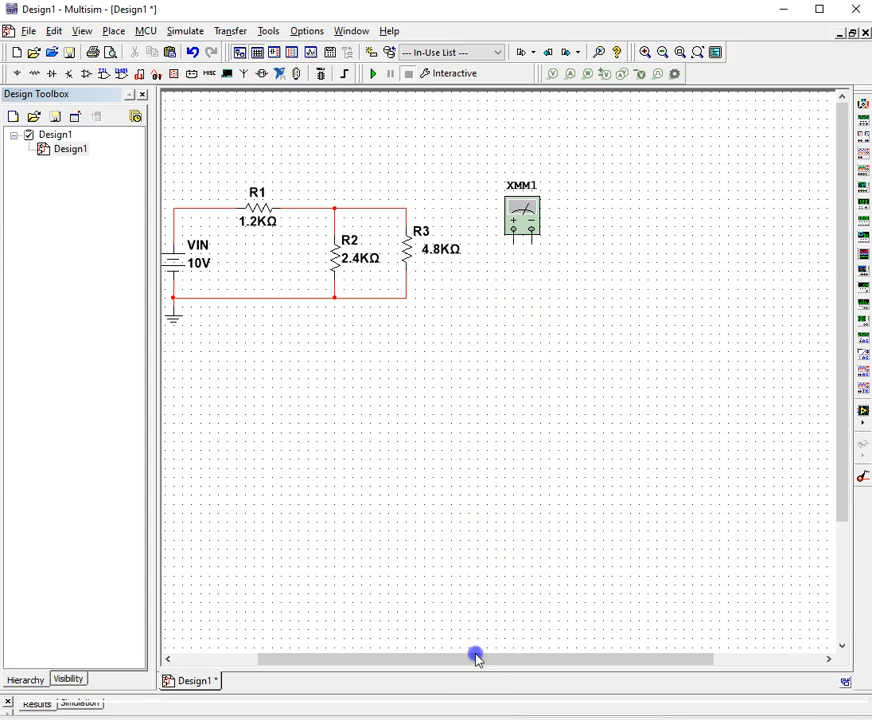
{"action": "left_click_drag", "start_coordinate": [411, 659], "coordinate": [351, 658]}
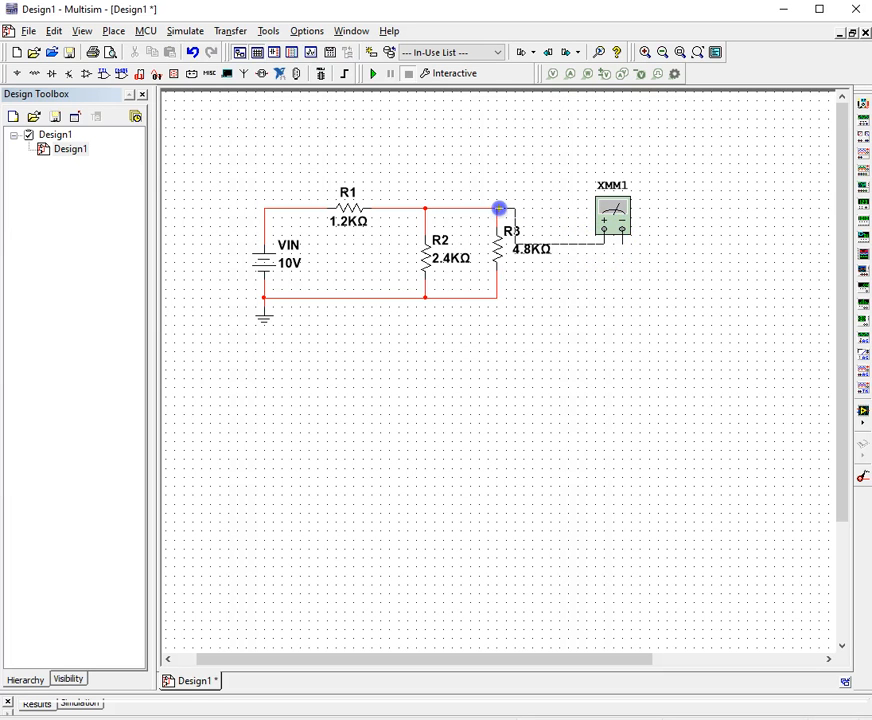
{"action": "left_click", "coordinate": [497, 211]}
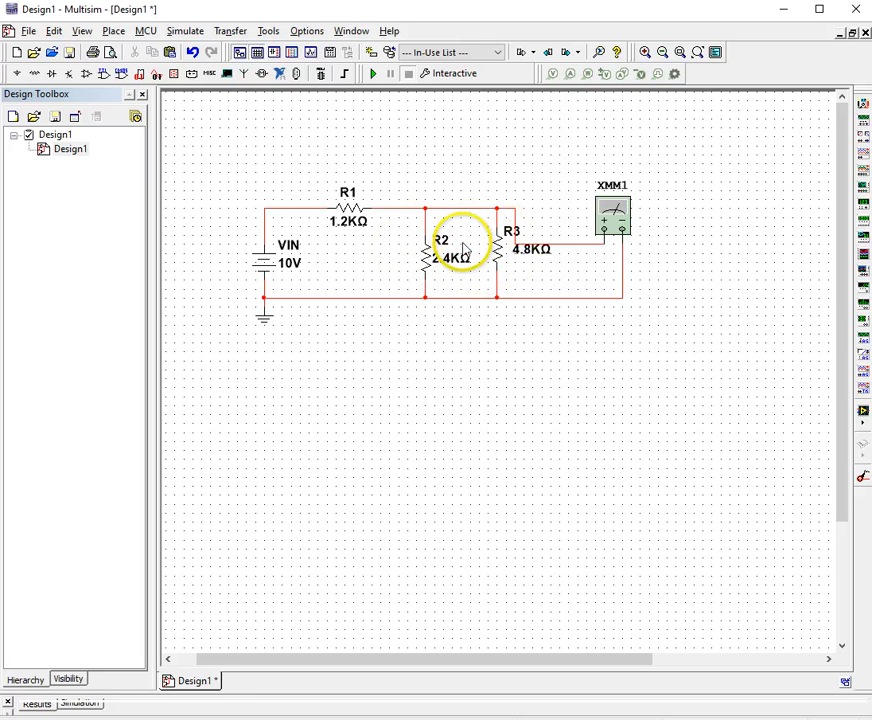
Run the simulation and open the multimeter's display to read the DC voltage across R3
{"action": "left_click", "coordinate": [374, 75]}
{"action": "double_click", "coordinate": [613, 208]}
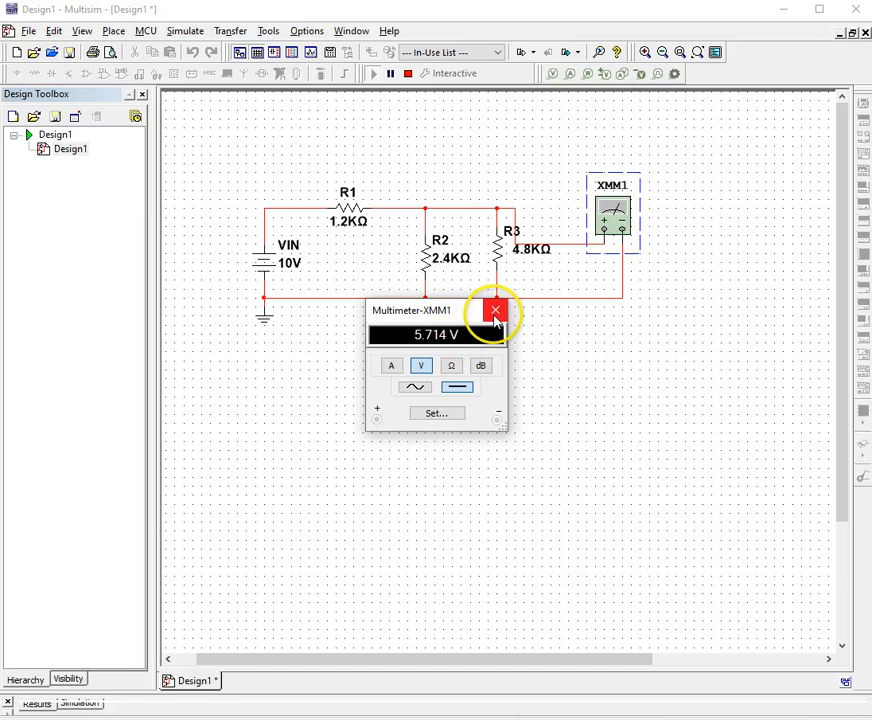
Stop the simulation, then place a second multimeter above R1 and wire it across R1, with its positive terminal on the source side
{"action": "left_click", "coordinate": [494, 312]}
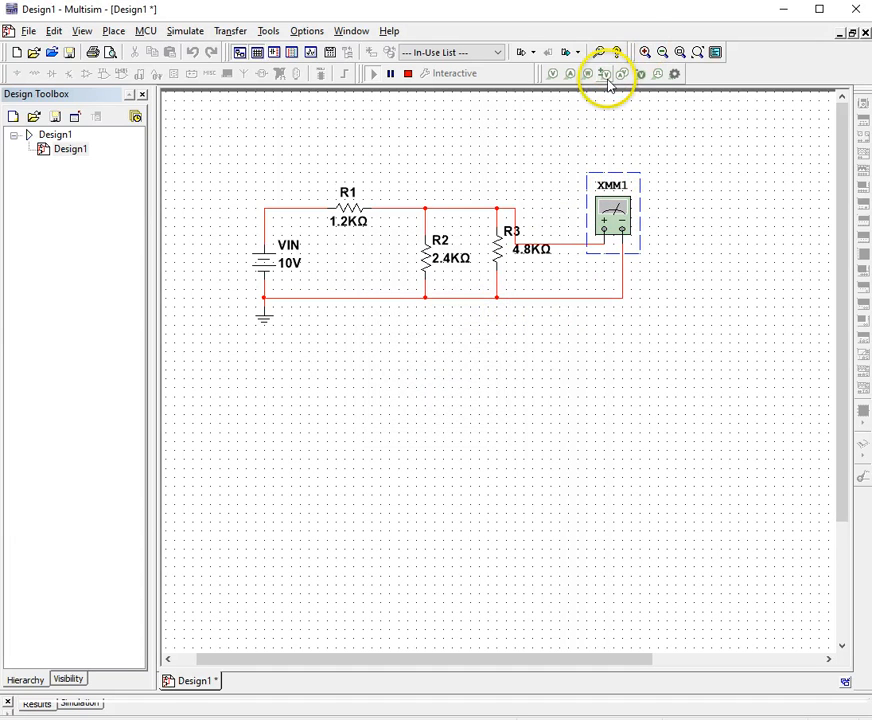
{"action": "left_click", "coordinate": [409, 74]}
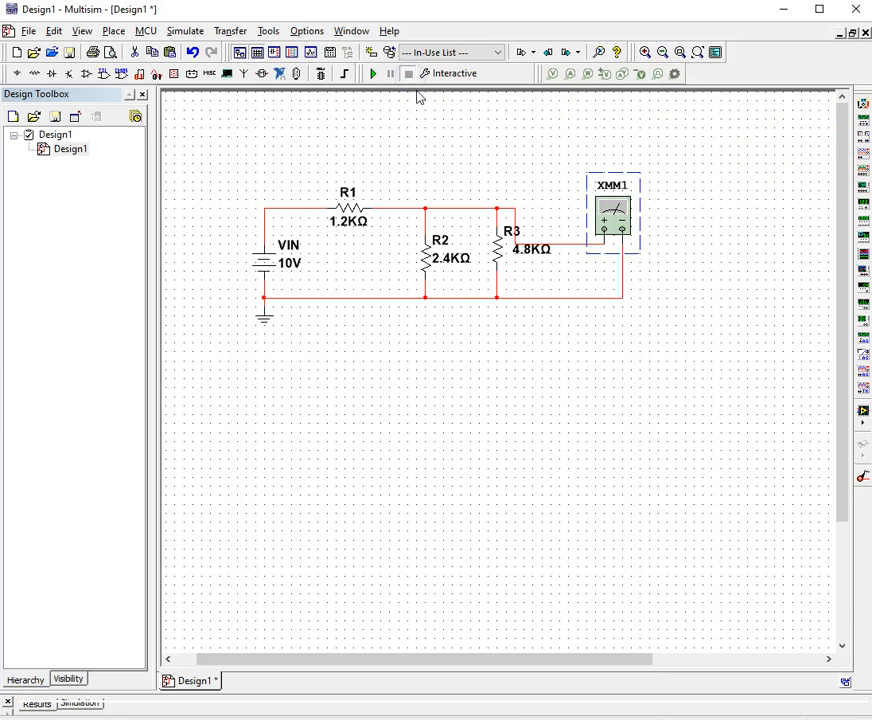
{"action": "left_click", "coordinate": [862, 103]}
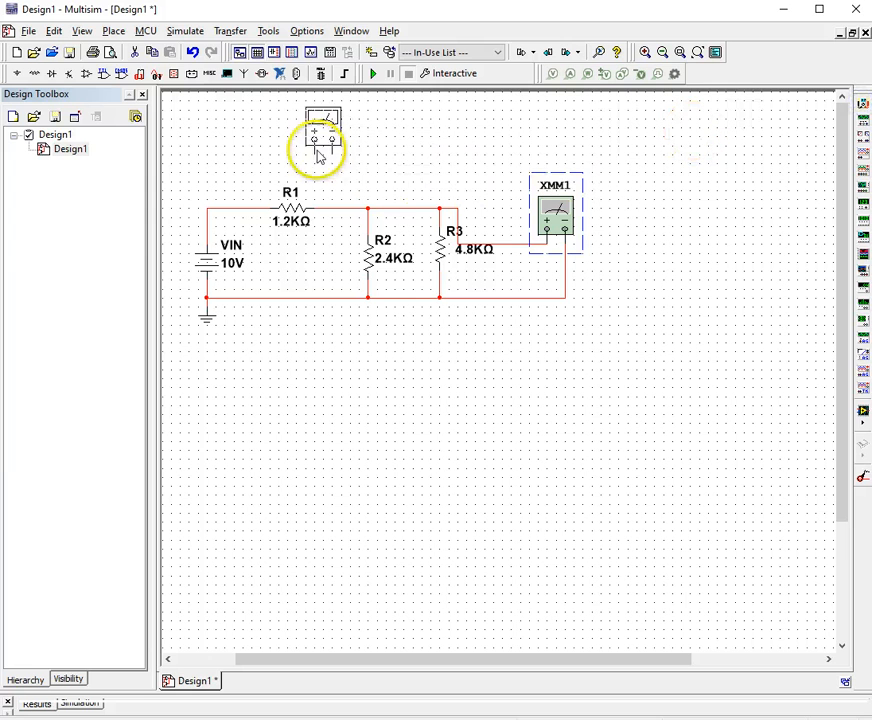
{"action": "left_click", "coordinate": [282, 162]}
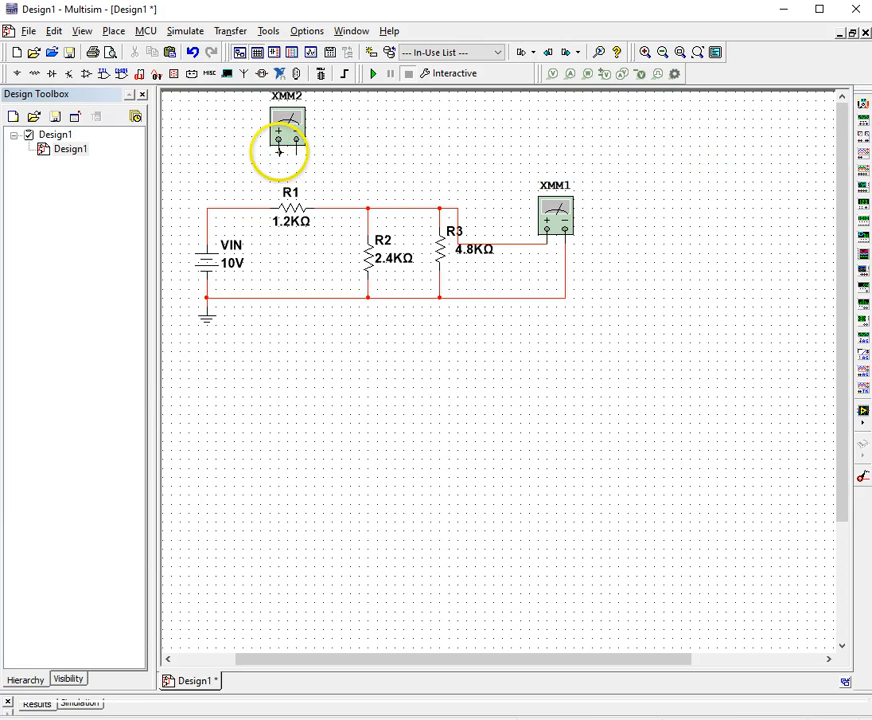
{"action": "left_click", "coordinate": [279, 148]}
{"action": "left_click", "coordinate": [228, 209]}
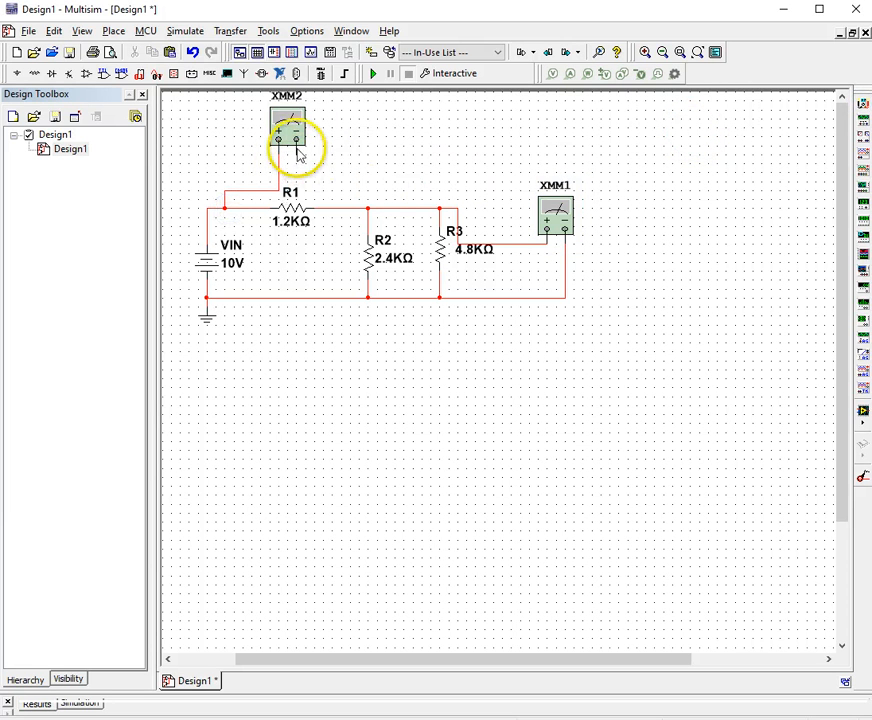
{"action": "left_click", "coordinate": [334, 208]}
Run the simulation to compare the DC voltages across R1 and R3 with both multimeter displays side by side, and stop it
{"action": "double_click", "coordinate": [286, 124]}
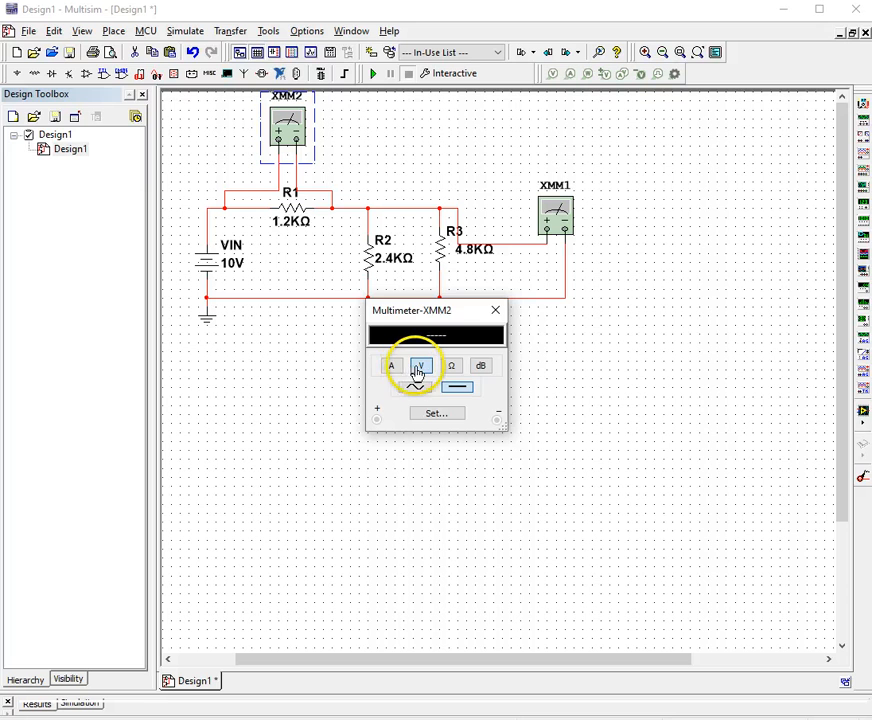
{"action": "left_click", "coordinate": [495, 310]}
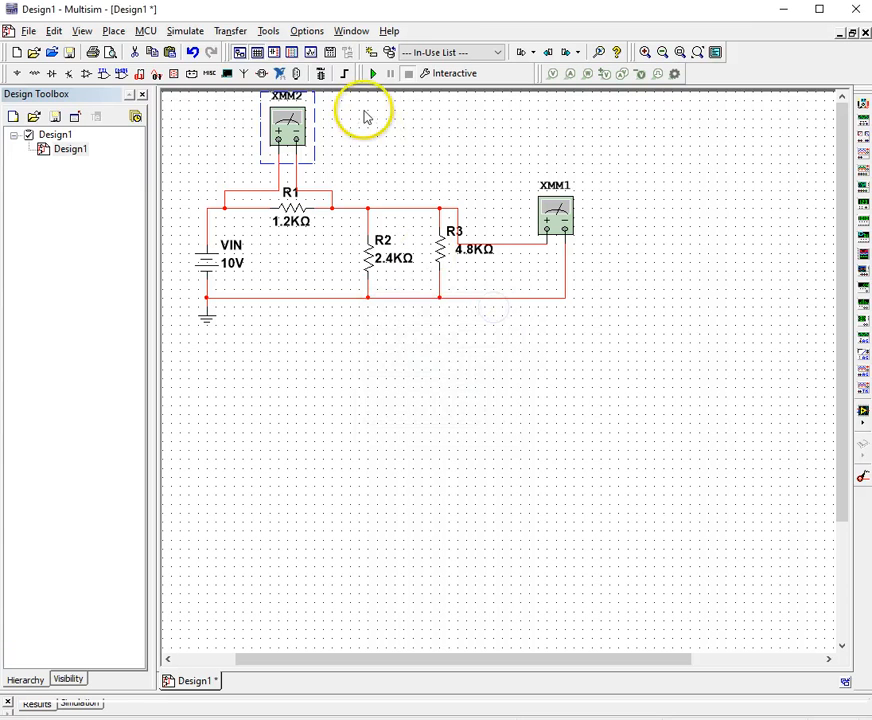
{"action": "left_click", "coordinate": [375, 75]}
{"action": "double_click", "coordinate": [288, 121]}
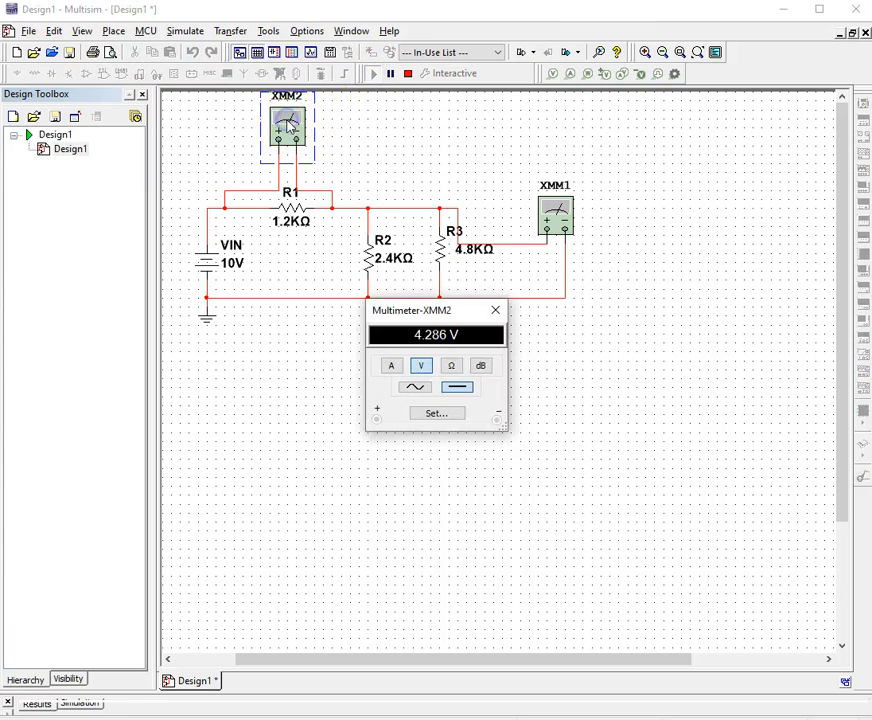
{"action": "double_click", "coordinate": [564, 200]}
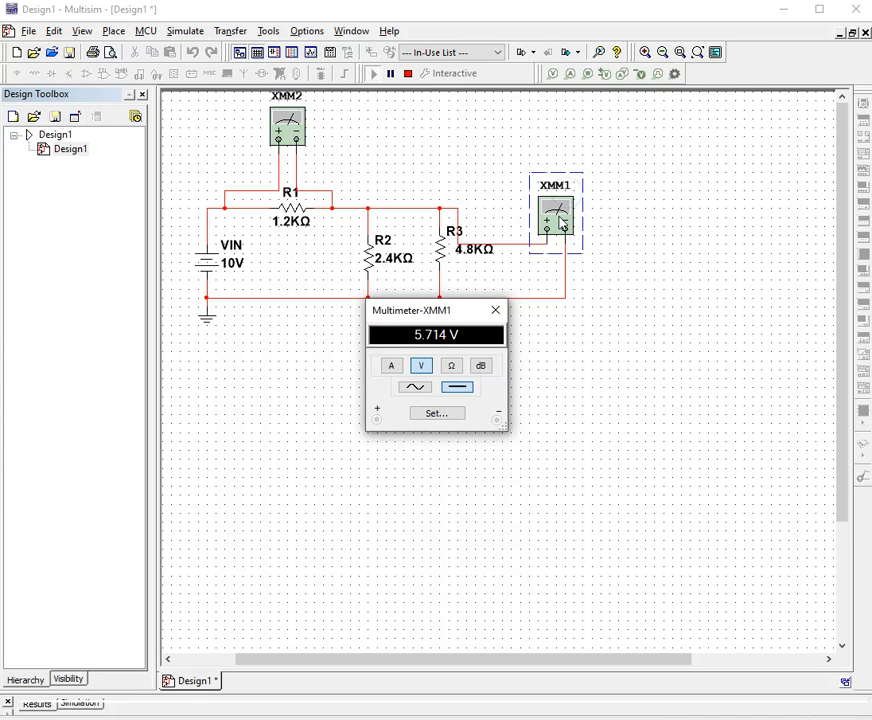
{"action": "left_click_drag", "start_coordinate": [478, 308], "coordinate": [605, 315]}
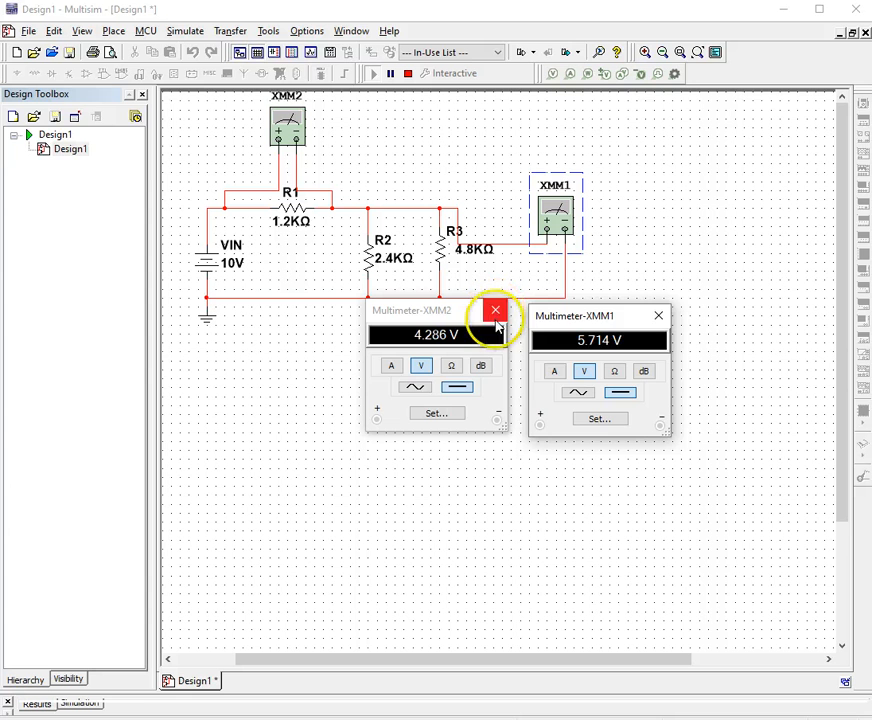
{"action": "left_click", "coordinate": [657, 316]}
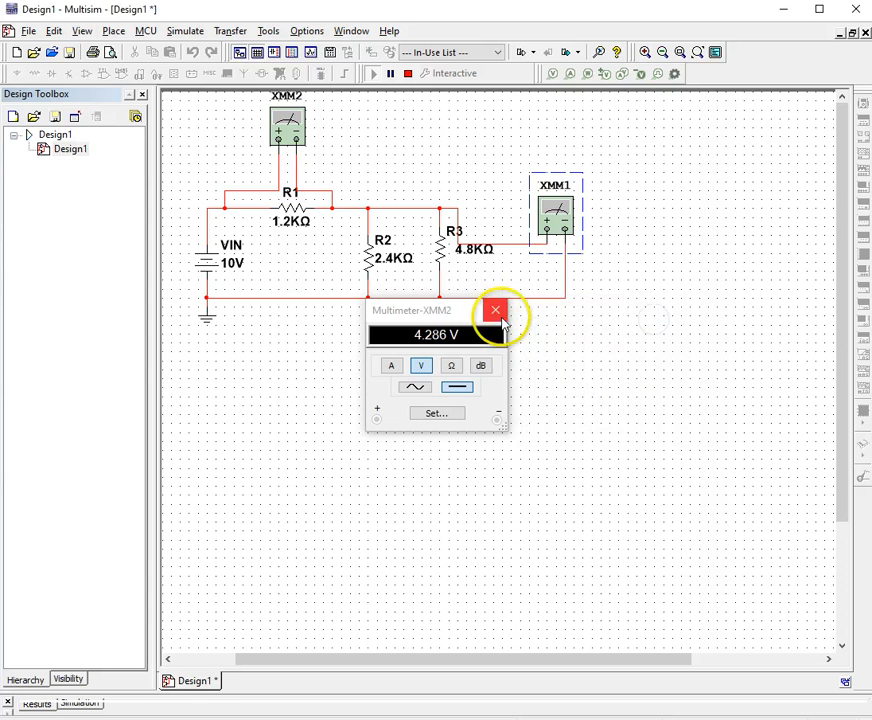
{"action": "left_click", "coordinate": [495, 310]}
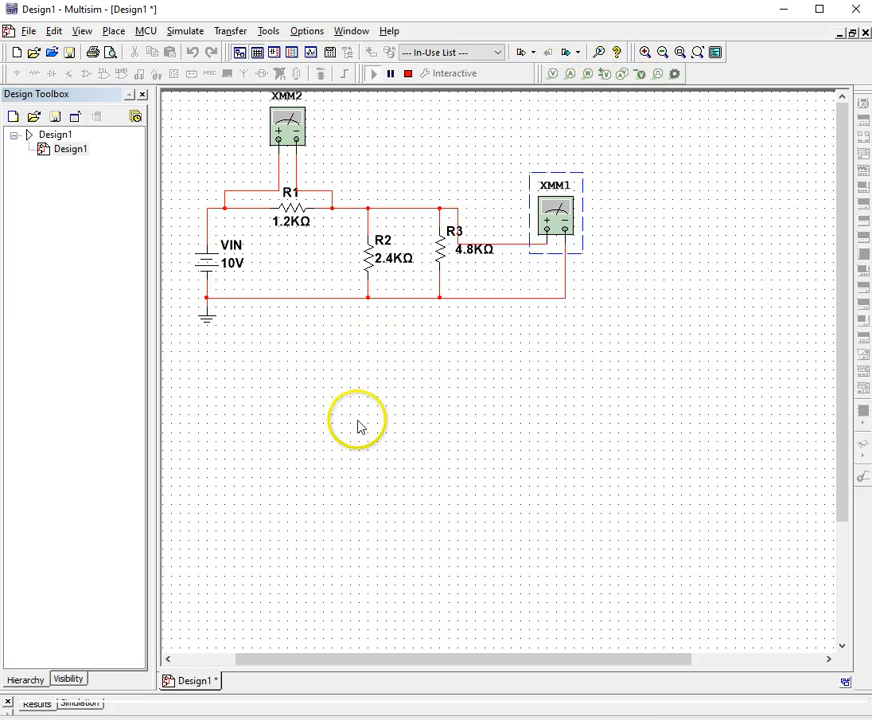
{"action": "scroll", "coordinate": [358, 425], "scroll_direction": "up", "scroll_amount": 1}
{"action": "scroll", "coordinate": [360, 427], "scroll_direction": "down", "scroll_amount": 1}
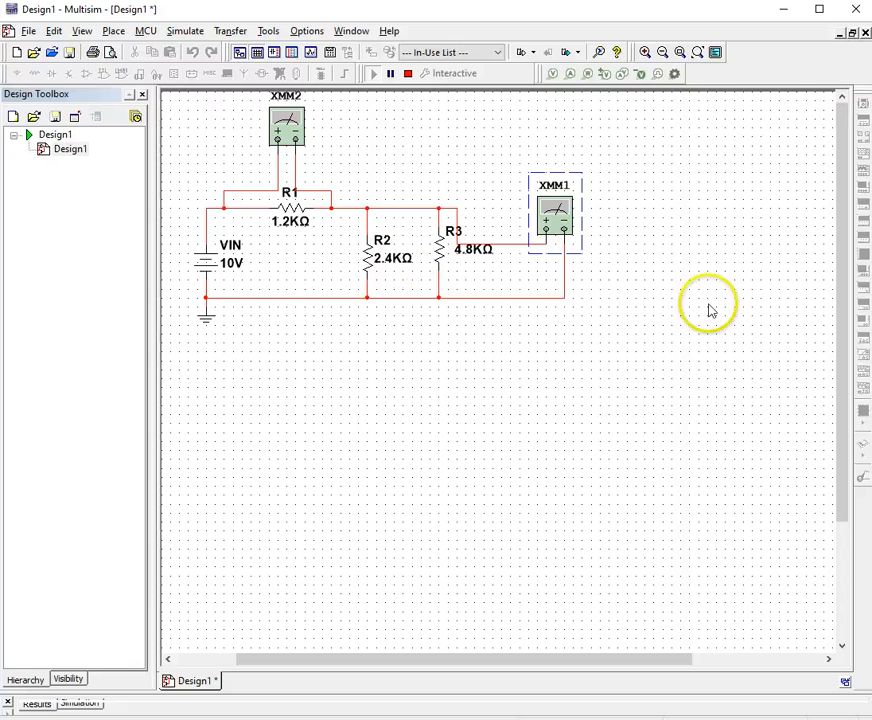
{"action": "left_click", "coordinate": [409, 73]}
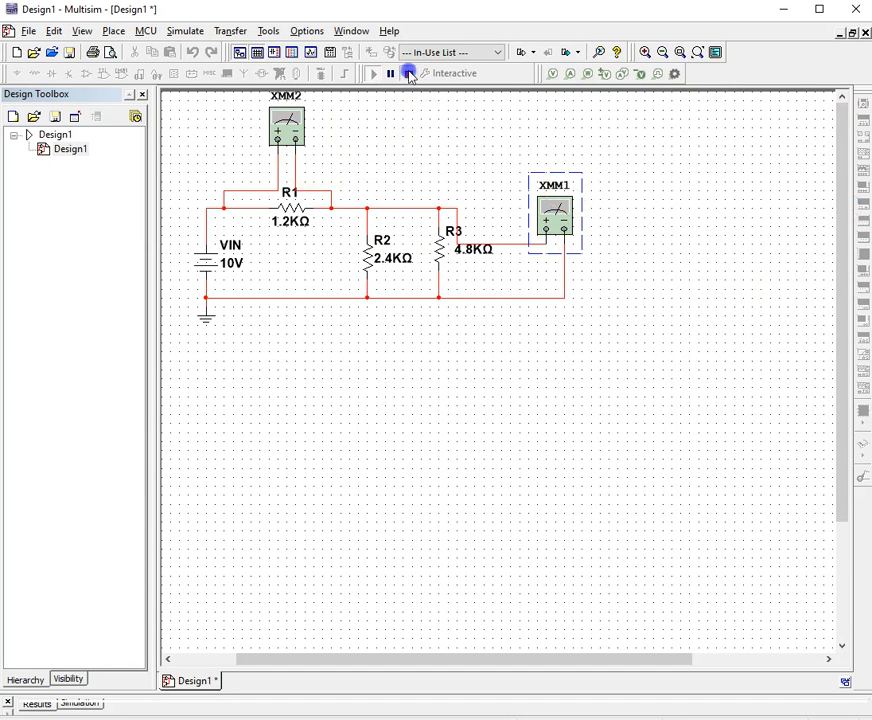
Replace the multimeter across R1 with a new one wired in series between R1 and R2's upper node
{"action": "left_click", "coordinate": [290, 140]}
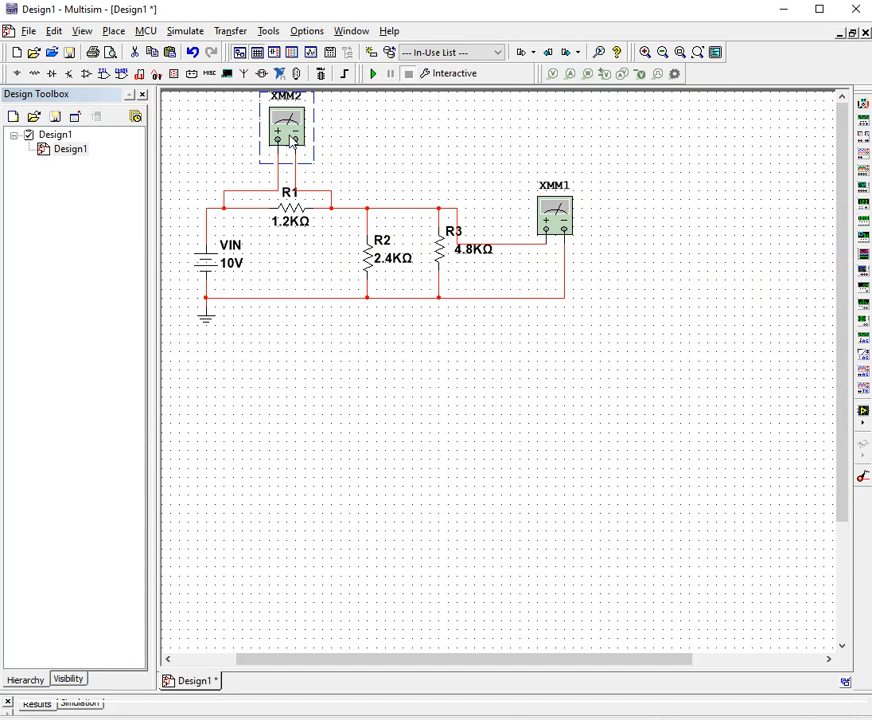
{"action": "key", "text": "Delete"}
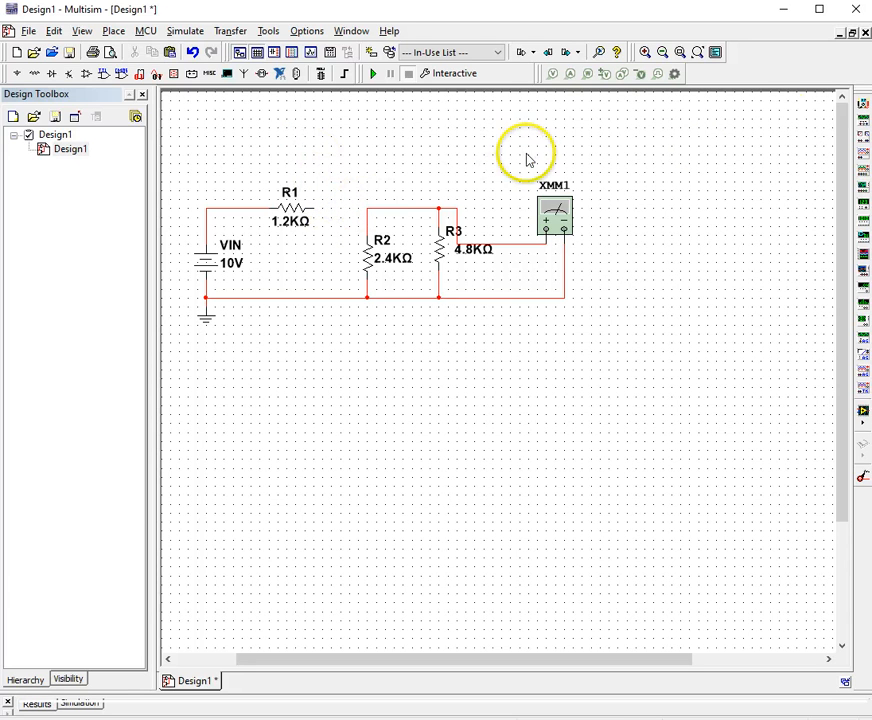
{"action": "left_click", "coordinate": [864, 106]}
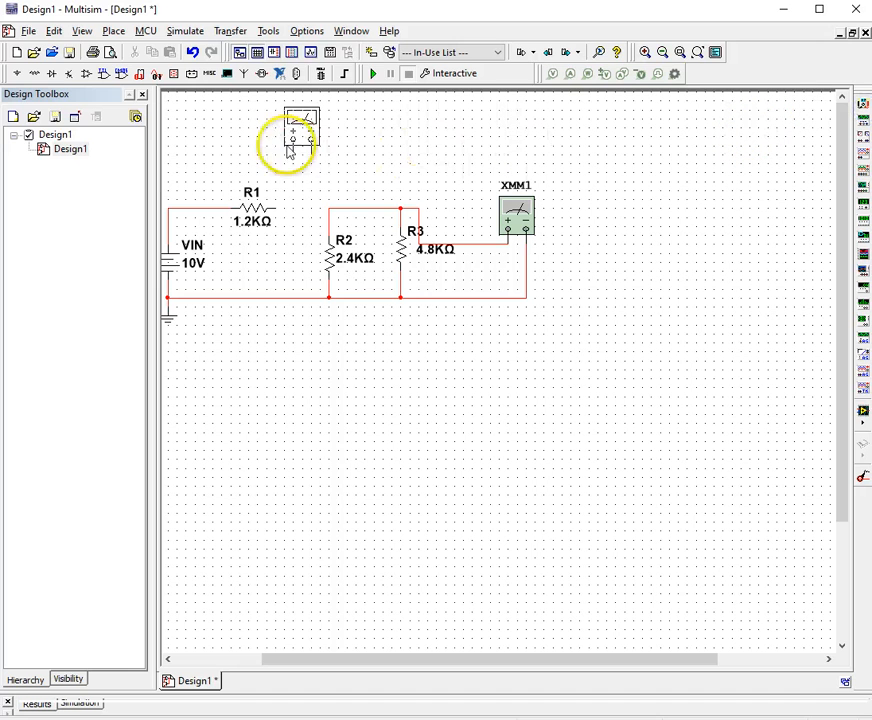
{"action": "left_click", "coordinate": [290, 146]}
{"action": "left_click_drag", "start_coordinate": [294, 152], "coordinate": [285, 210]}
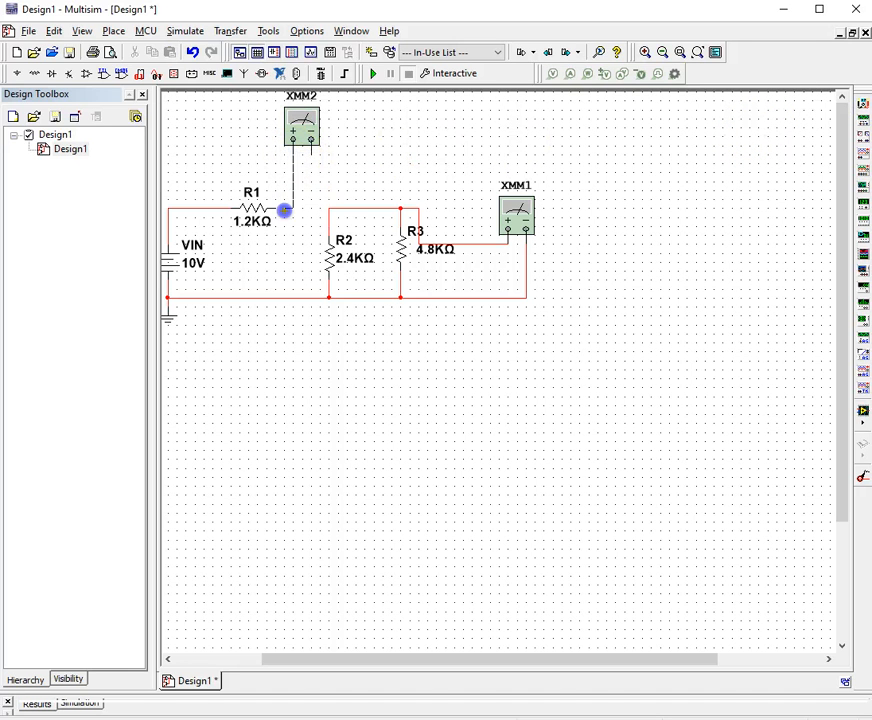
{"action": "left_click", "coordinate": [277, 207]}
{"action": "left_click", "coordinate": [311, 141]}
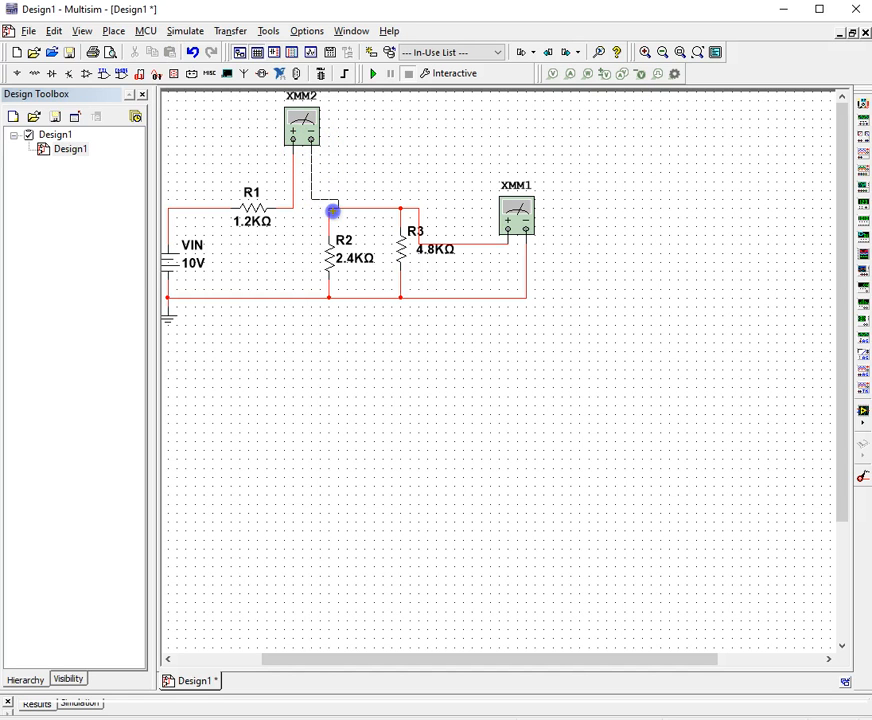
{"action": "left_click", "coordinate": [330, 210]}
Set the series multimeter XMM2 to measure DC current
{"action": "double_click", "coordinate": [301, 127]}
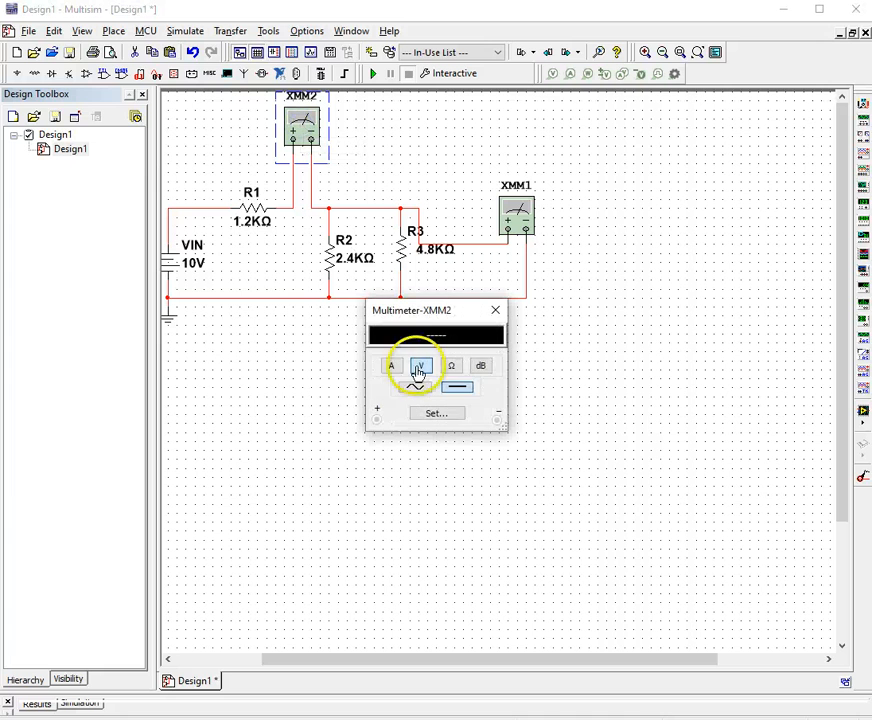
{"action": "left_click", "coordinate": [393, 366]}
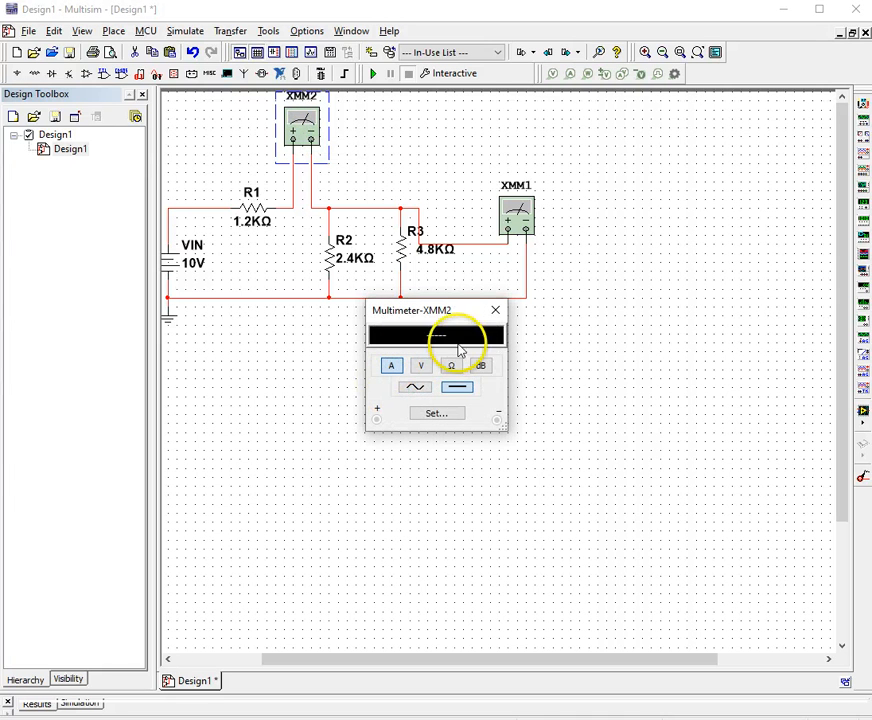
{"action": "left_click", "coordinate": [494, 310]}
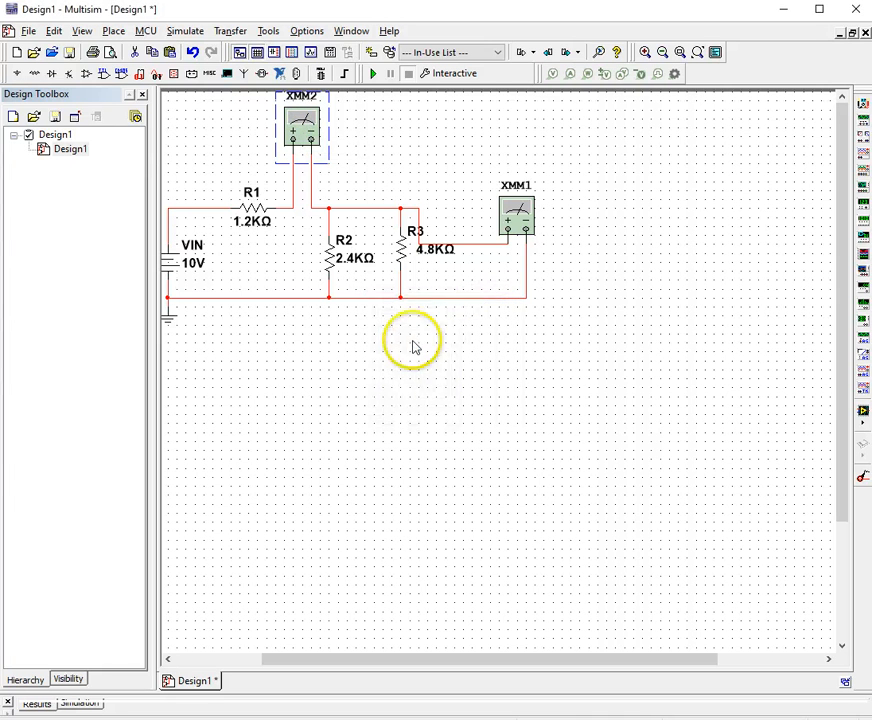
Run the simulation and read the current through R1 on XMM2 and the voltage across R3 on XMM1
{"action": "left_click", "coordinate": [373, 73]}
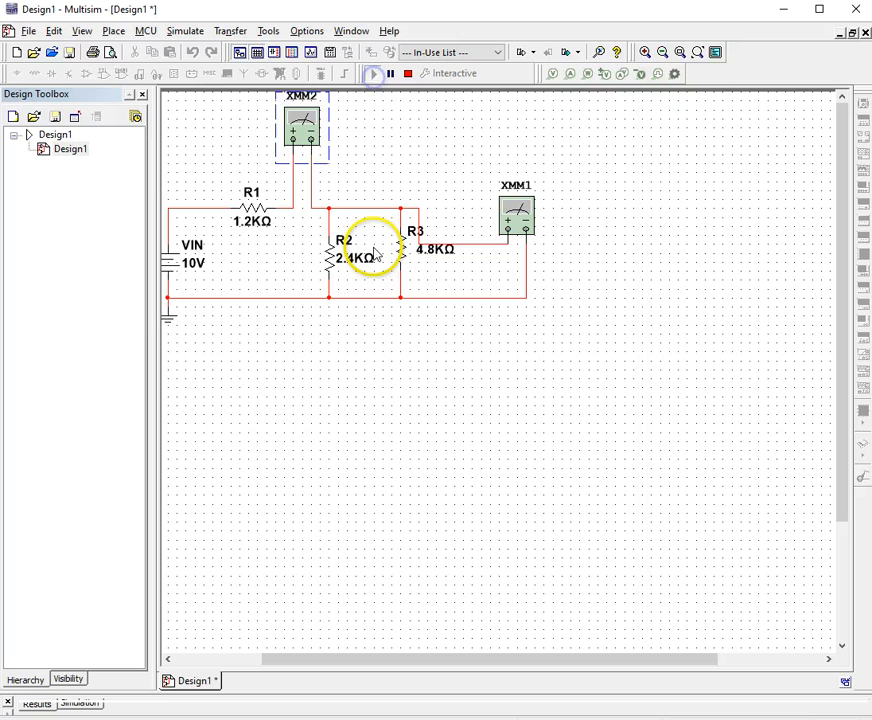
{"action": "double_click", "coordinate": [303, 121]}
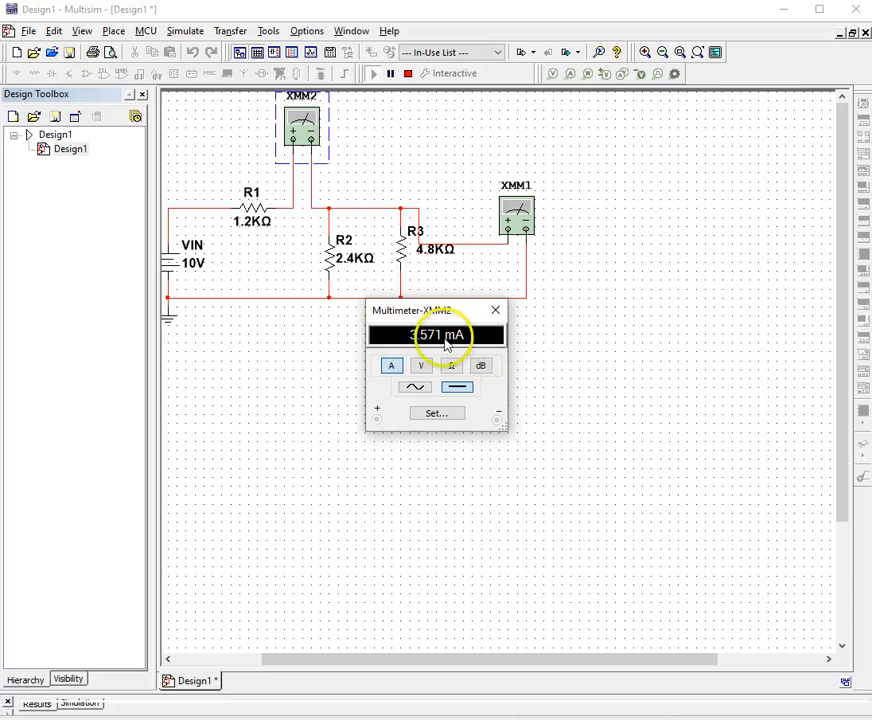
{"action": "left_click", "coordinate": [495, 310]}
{"action": "left_click", "coordinate": [520, 208]}
{"action": "double_click", "coordinate": [520, 208]}
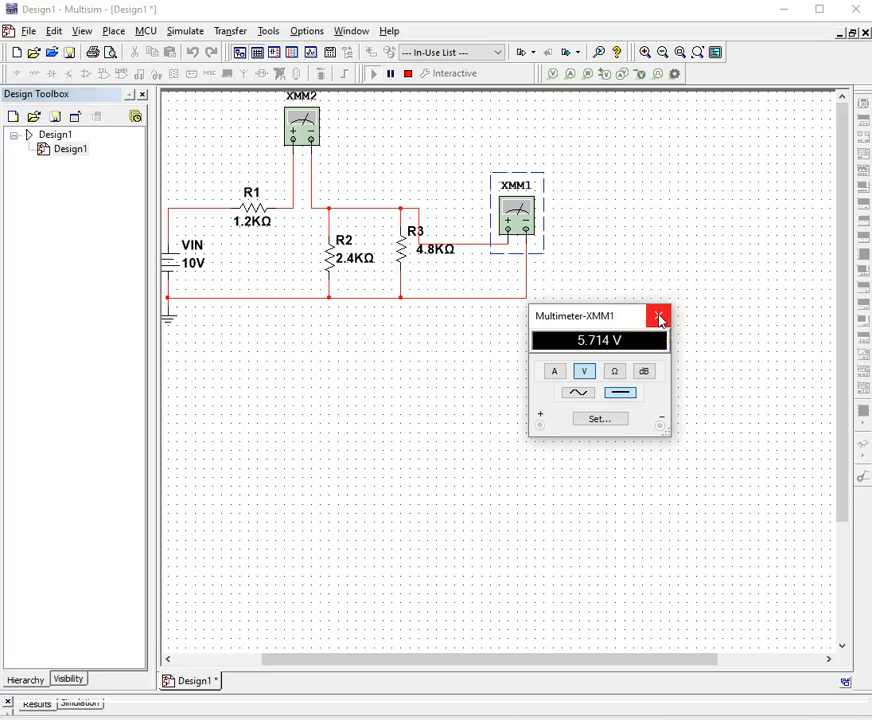
{"action": "left_click", "coordinate": [659, 318]}
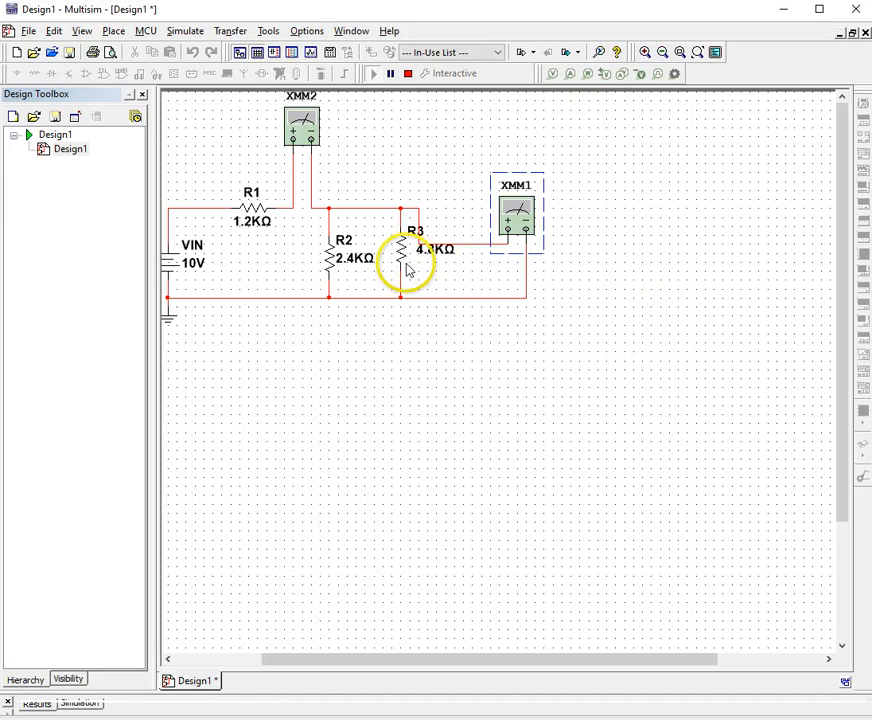
Stop the simulation and delete both XMM1 wires and the upper wire joining R2 and R3
{"action": "left_click", "coordinate": [452, 243]}
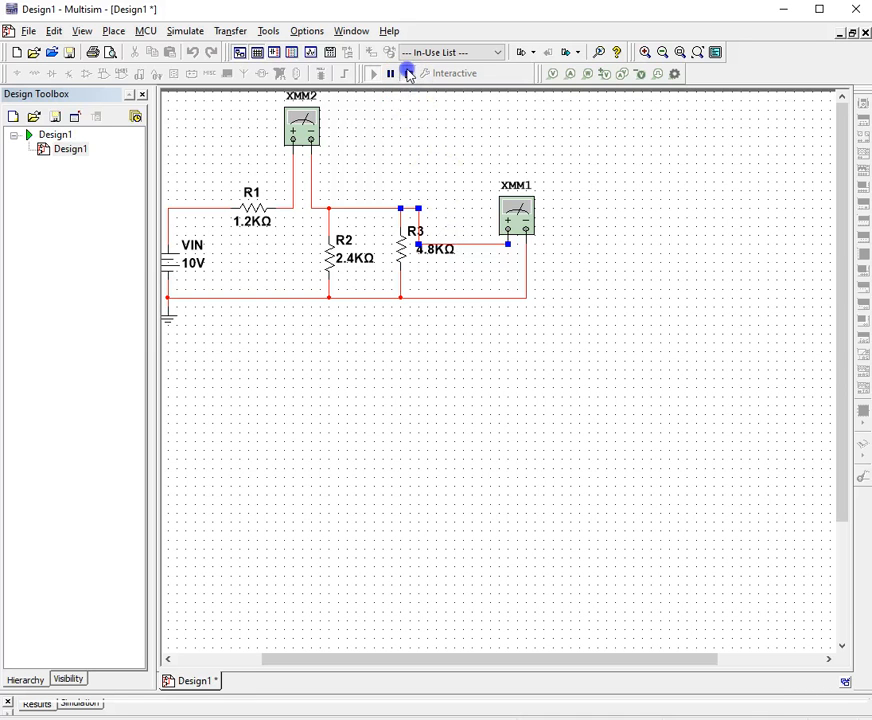
{"action": "left_click", "coordinate": [407, 73]}
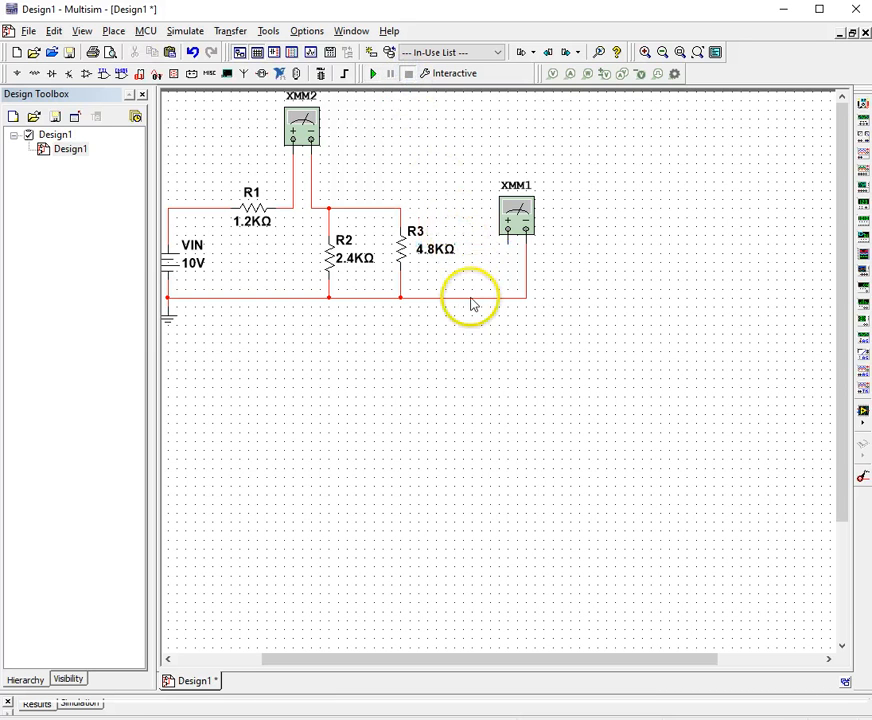
{"action": "left_click", "coordinate": [470, 298]}
{"action": "left_click", "coordinate": [373, 220]}
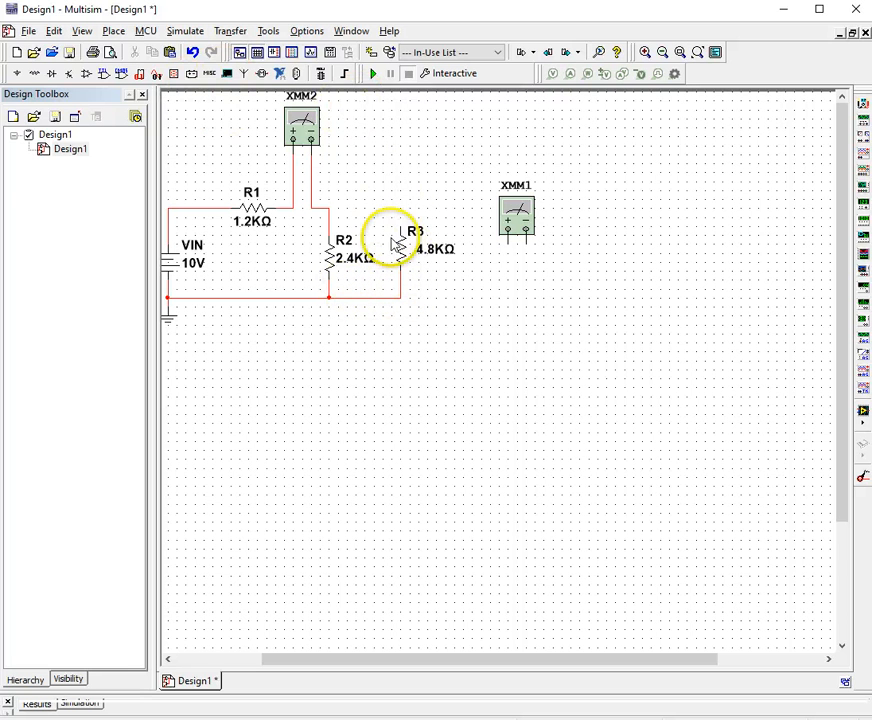
Wire XMM1 in series between R2's upper node and R3's upper end, and move it into the gap above them
{"action": "left_click", "coordinate": [453, 265]}
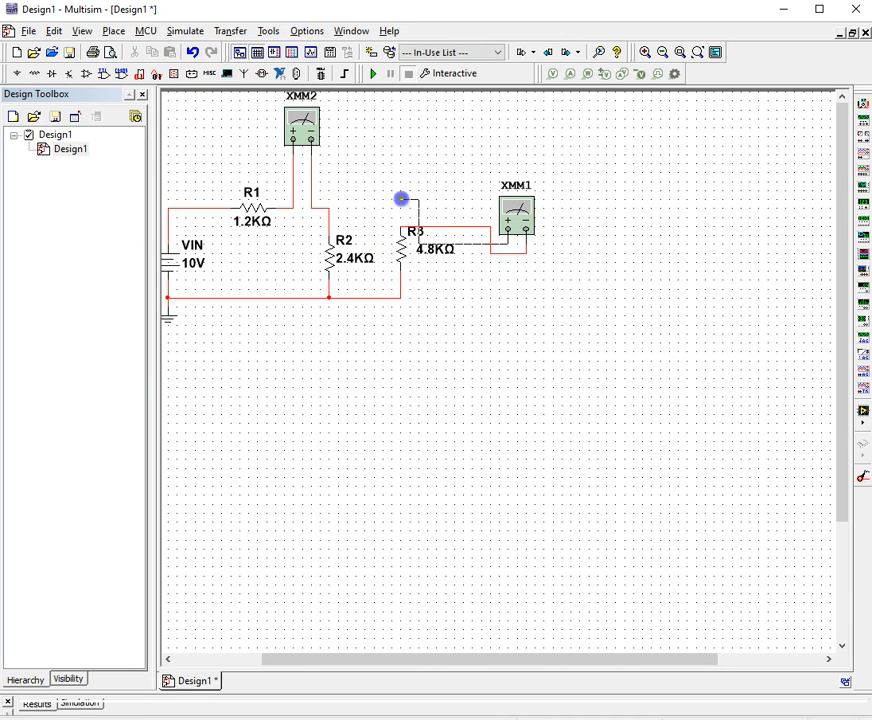
{"action": "left_click_drag", "start_coordinate": [401, 199], "coordinate": [343, 212]}
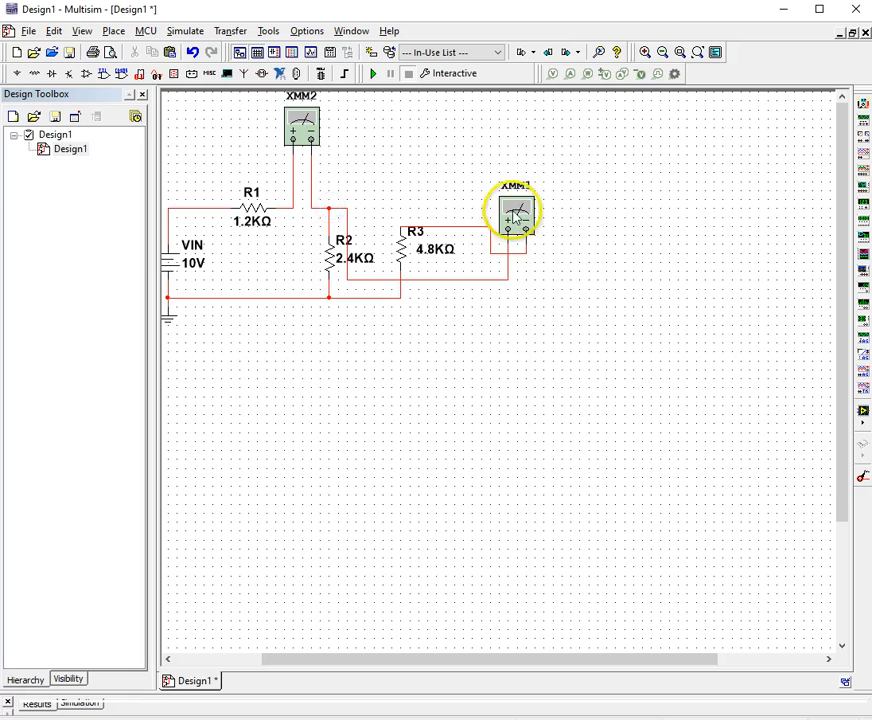
{"action": "left_click_drag", "start_coordinate": [518, 215], "coordinate": [387, 173]}
{"action": "left_click", "coordinate": [560, 330]}
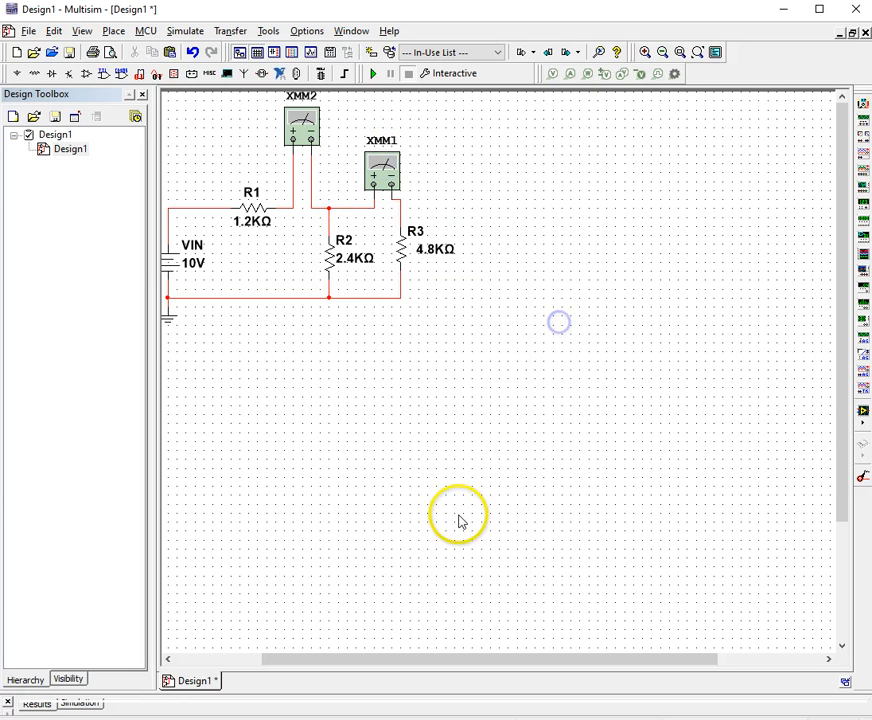
Select the entire circuit and shift it right and three grid steps down on the sheet
{"action": "key", "text": "ctrl+a"}
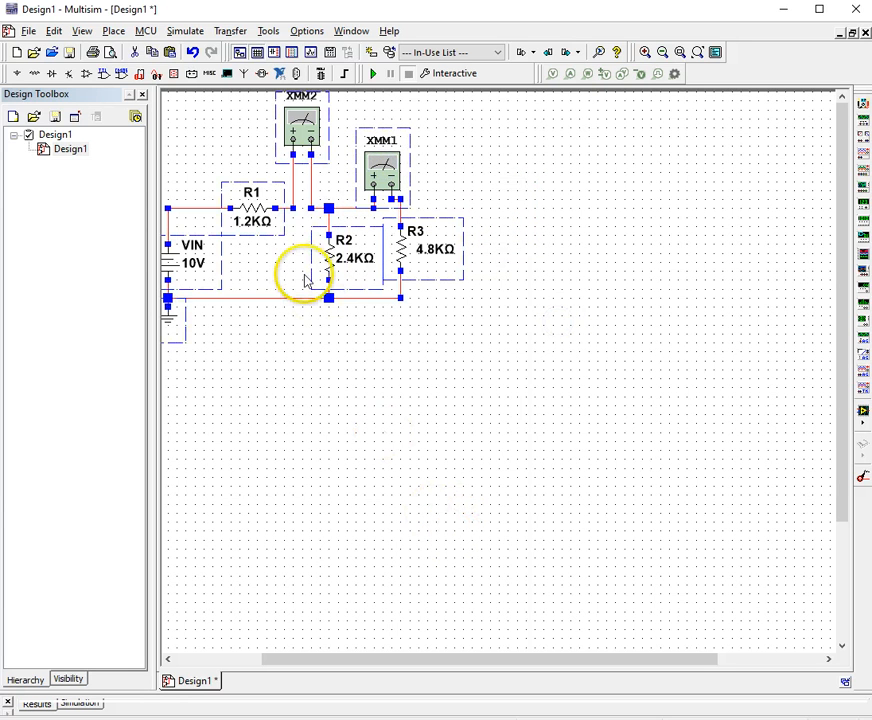
{"action": "key", "text": "Down"}
{"action": "key", "text": "Right"}
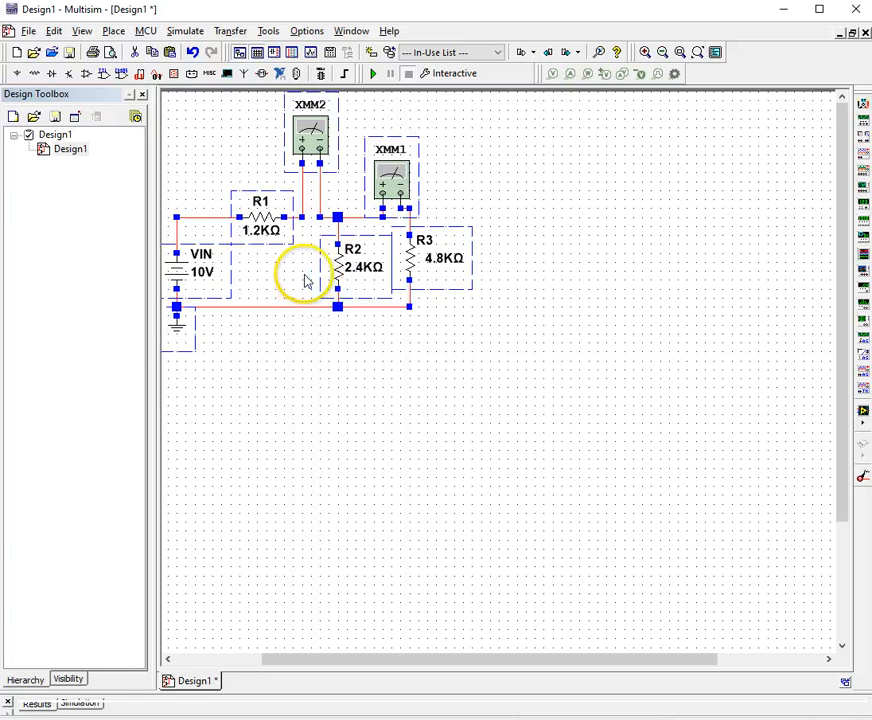
{"action": "key", "text": "Right"}
{"action": "key", "text": "Right"}
{"action": "key", "text": "Right"}
{"action": "key", "text": "Right"}
{"action": "key", "text": "Right"}
{"action": "key", "text": "Down"}
{"action": "key", "text": "Down"}
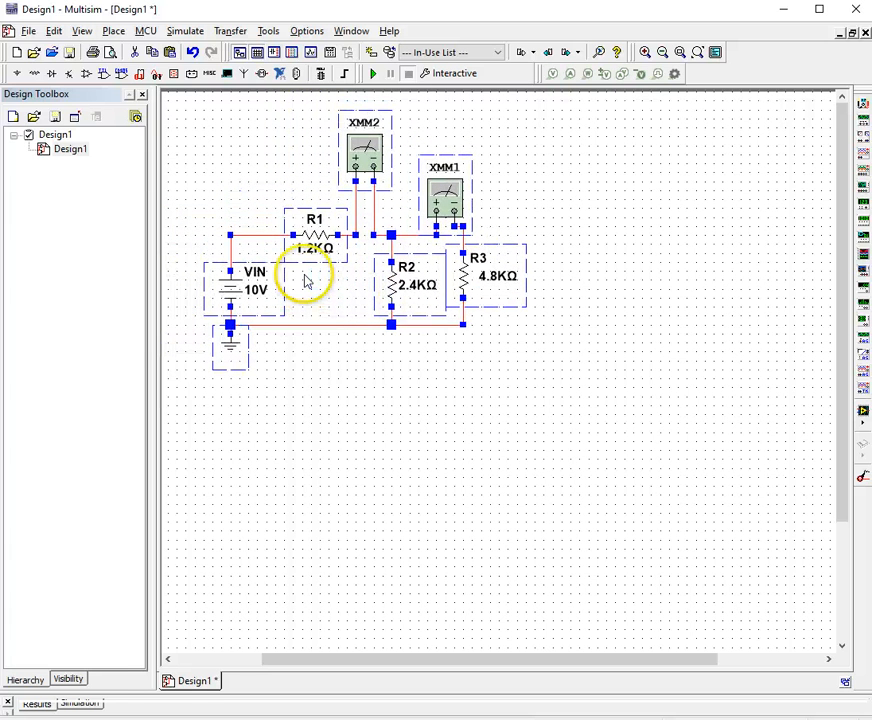
Run the simulation and switch multimeter XMM1 to DC current measurement for R3's branch
{"action": "left_click", "coordinate": [391, 452]}
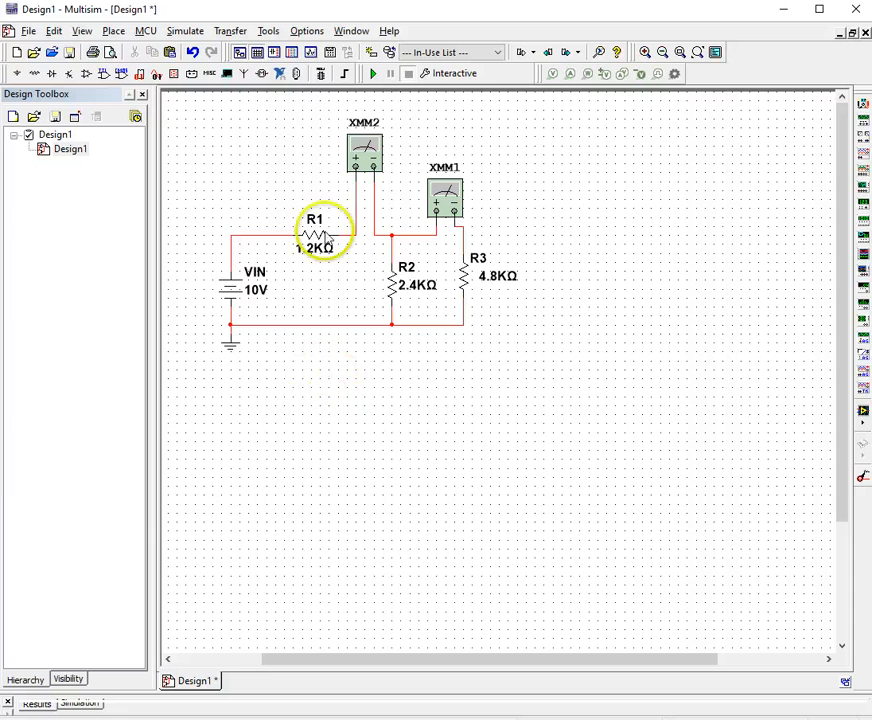
{"action": "left_click", "coordinate": [372, 74]}
{"action": "double_click", "coordinate": [445, 199]}
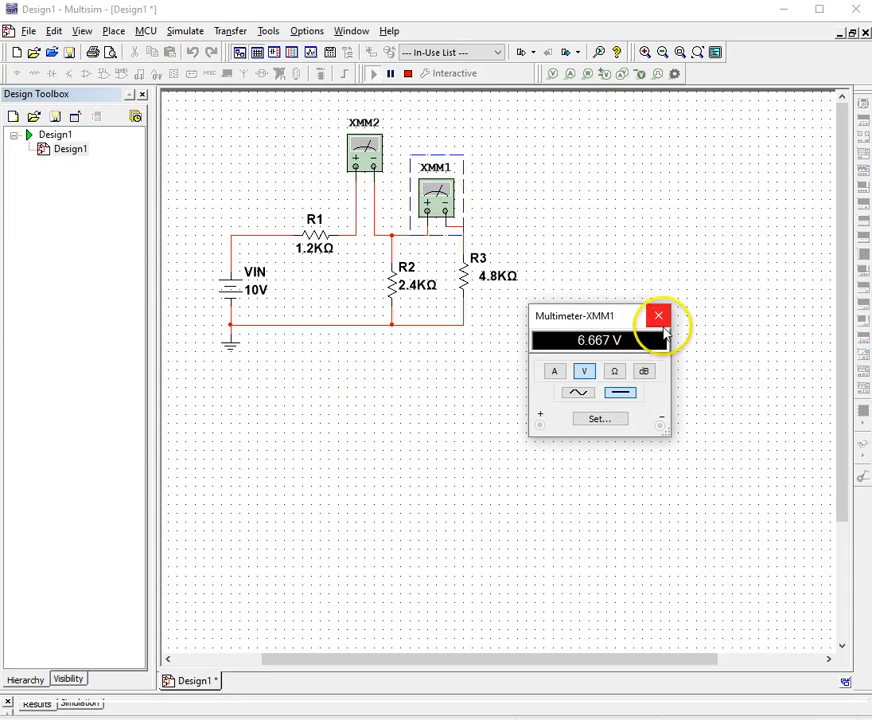
{"action": "left_click", "coordinate": [659, 316]}
{"action": "double_click", "coordinate": [440, 195]}
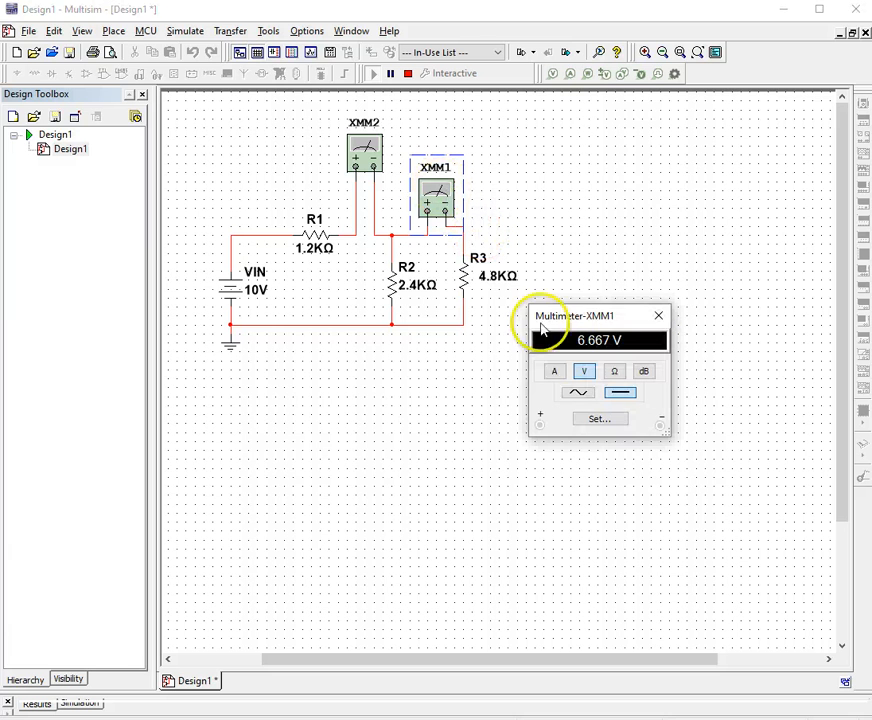
{"action": "left_click", "coordinate": [554, 371]}
Read the currents on XMM2 and XMM1 with their panels set beside the circuit, close both panels and stop the simulation
{"action": "double_click", "coordinate": [363, 145]}
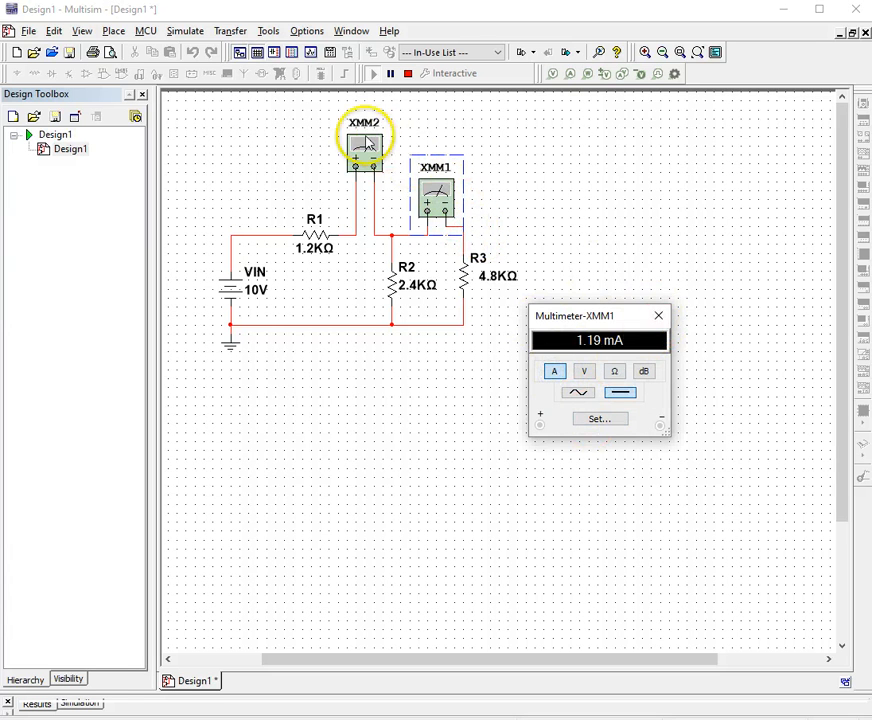
{"action": "left_click", "coordinate": [394, 366]}
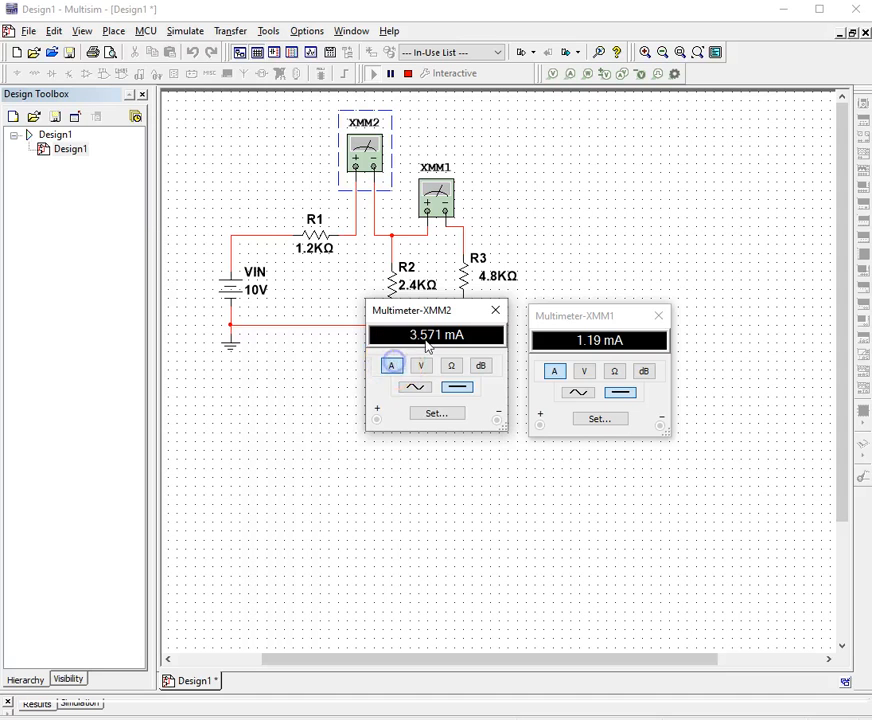
{"action": "left_click_drag", "start_coordinate": [433, 310], "coordinate": [198, 86]}
{"action": "left_click", "coordinate": [581, 300]}
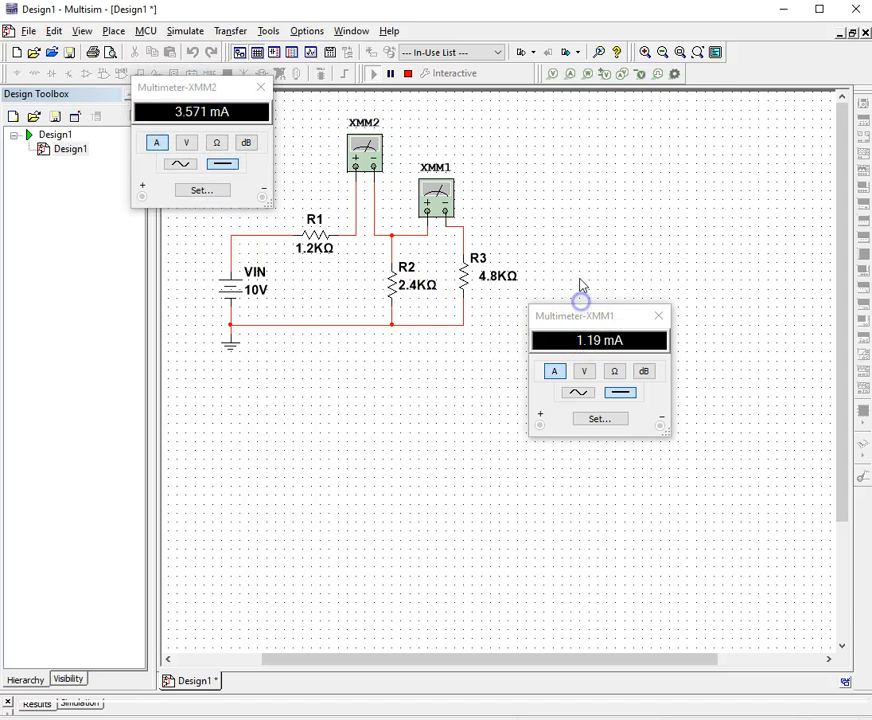
{"action": "left_click_drag", "start_coordinate": [581, 315], "coordinate": [551, 123]}
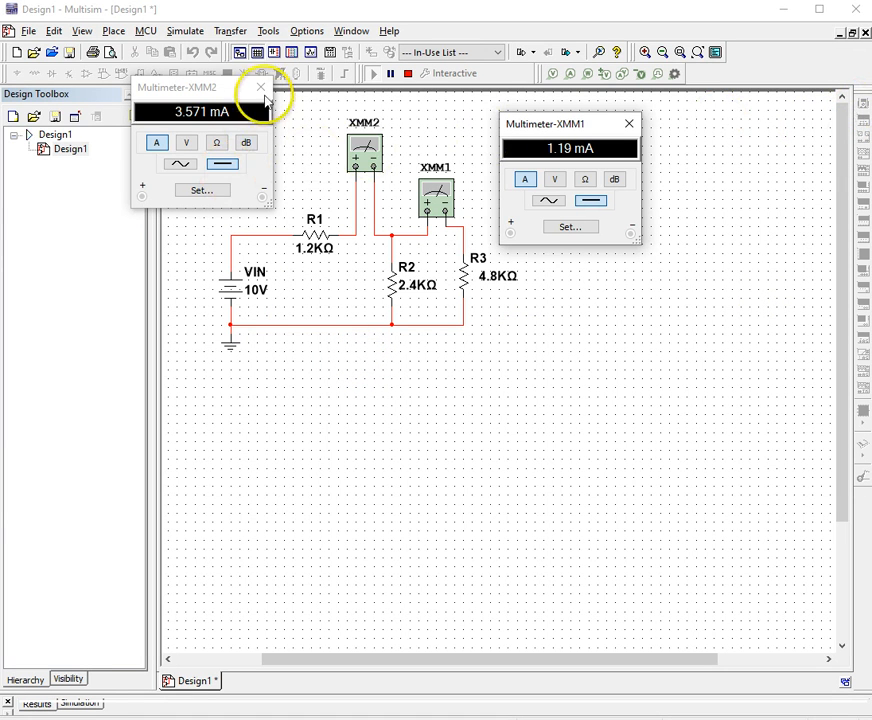
{"action": "left_click", "coordinate": [261, 88]}
{"action": "left_click", "coordinate": [629, 124]}
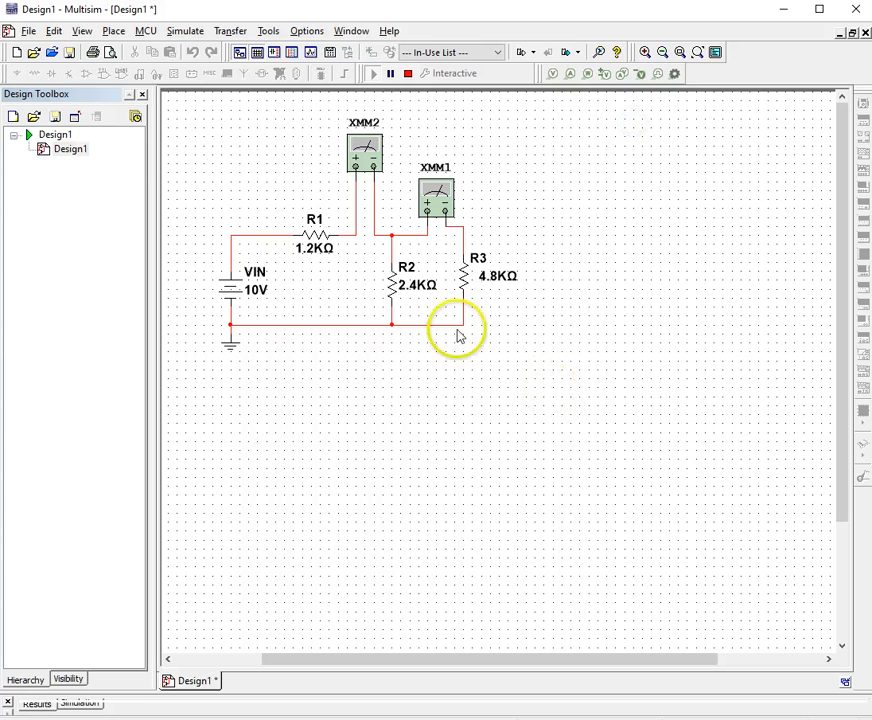
{"action": "left_click", "coordinate": [407, 73]}
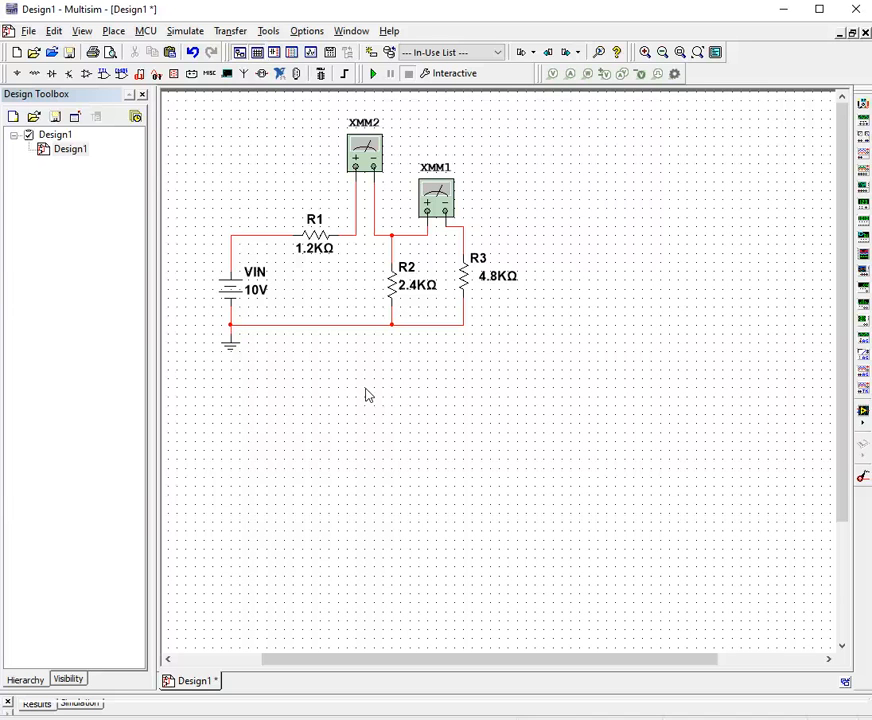
Save the design to the Desktop as Design1.ms14
{"action": "left_click", "coordinate": [26, 33]}
{"action": "left_click", "coordinate": [57, 164]}
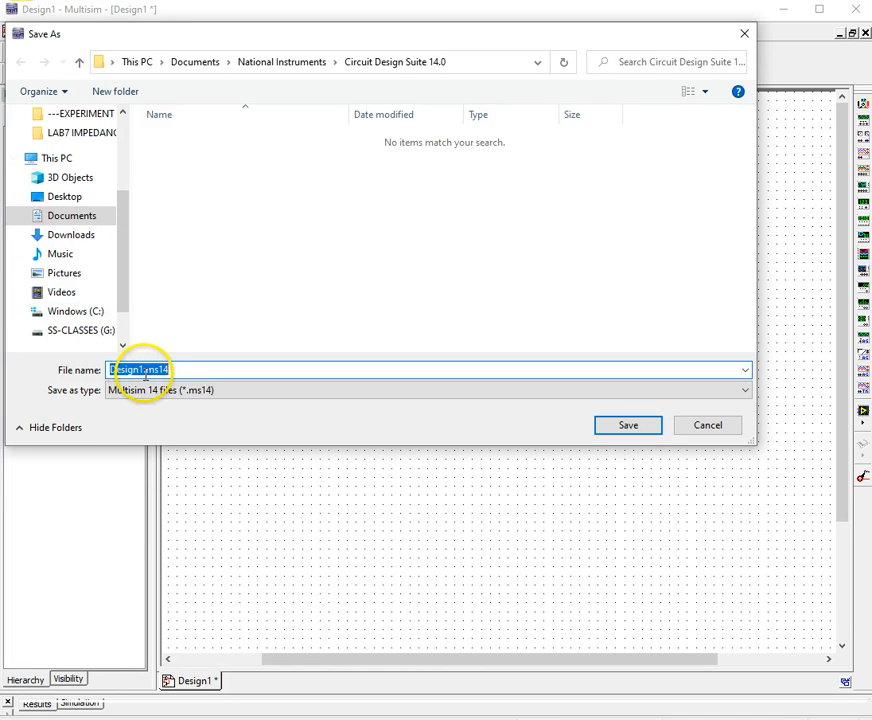
{"action": "left_click", "coordinate": [55, 196]}
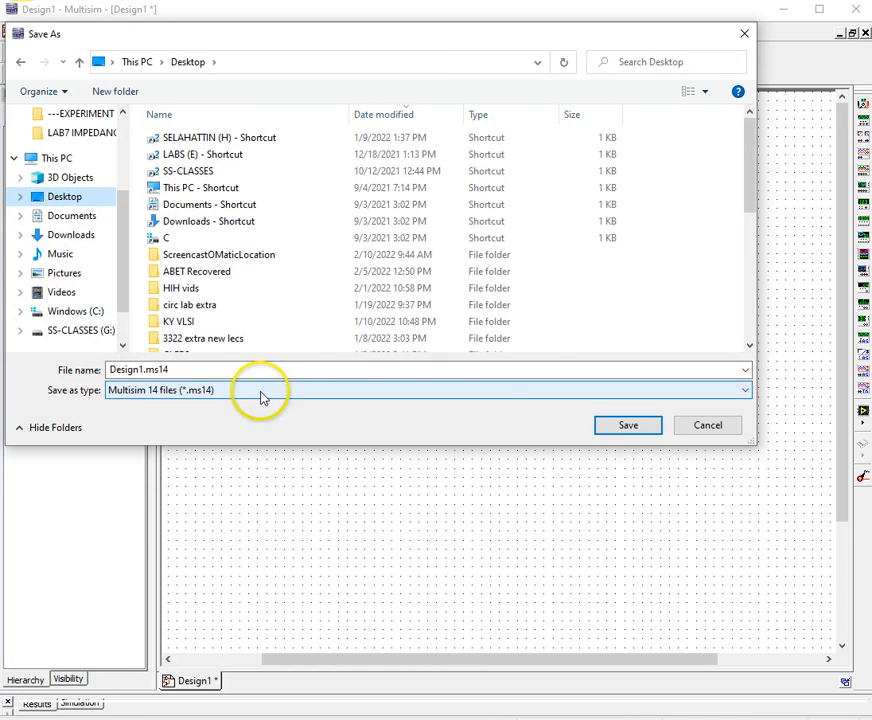
{"action": "left_click", "coordinate": [621, 427]}
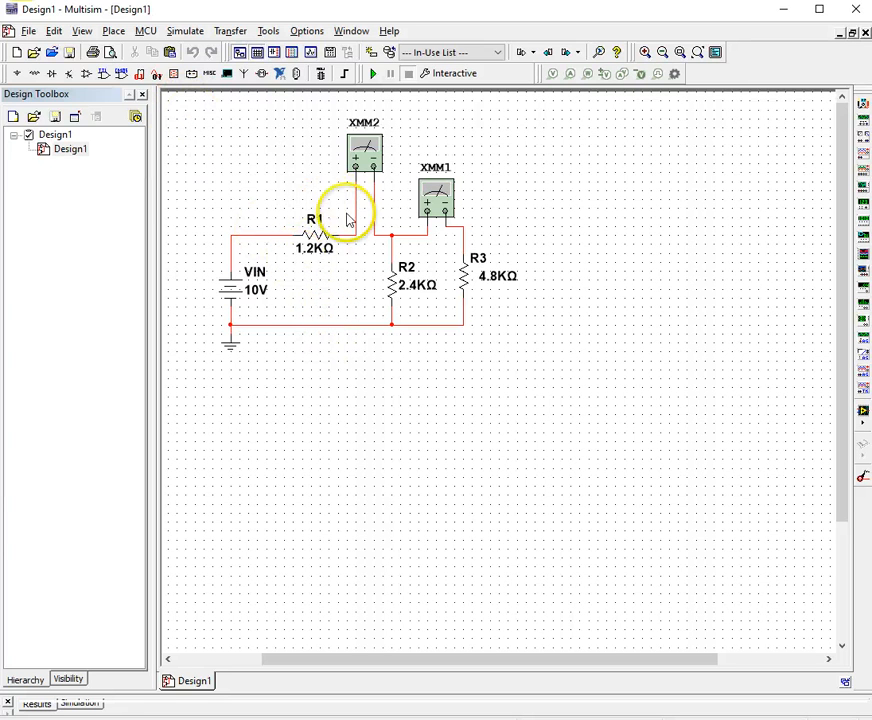
Delete multimeters XMM2 and XMM1 and the 10 V DC source VIN from the circuit
{"action": "left_click", "coordinate": [368, 163]}
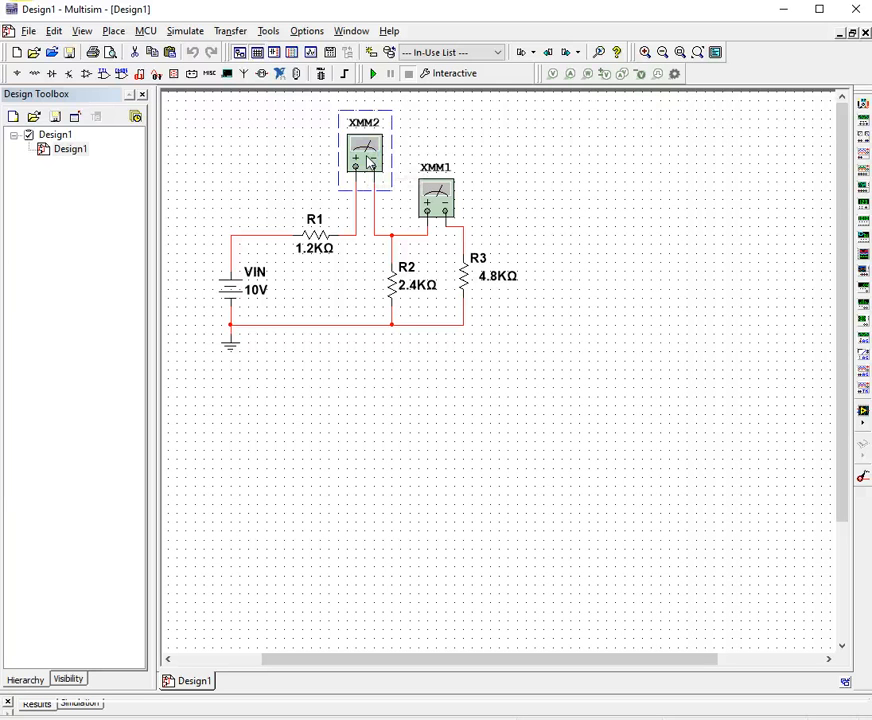
{"action": "key", "text": "Delete"}
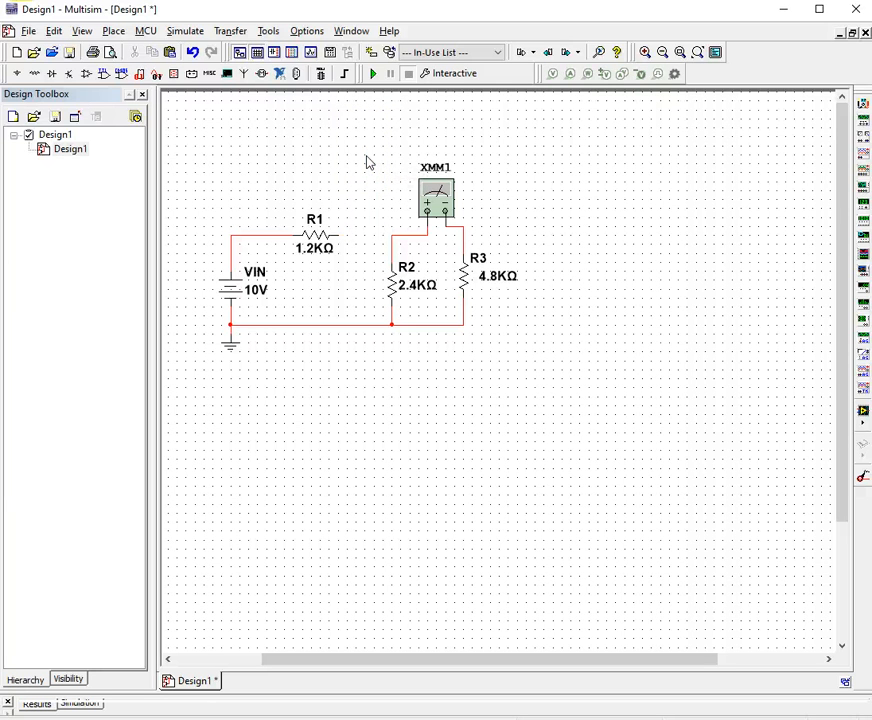
{"action": "left_click", "coordinate": [437, 197]}
{"action": "key", "text": "Delete"}
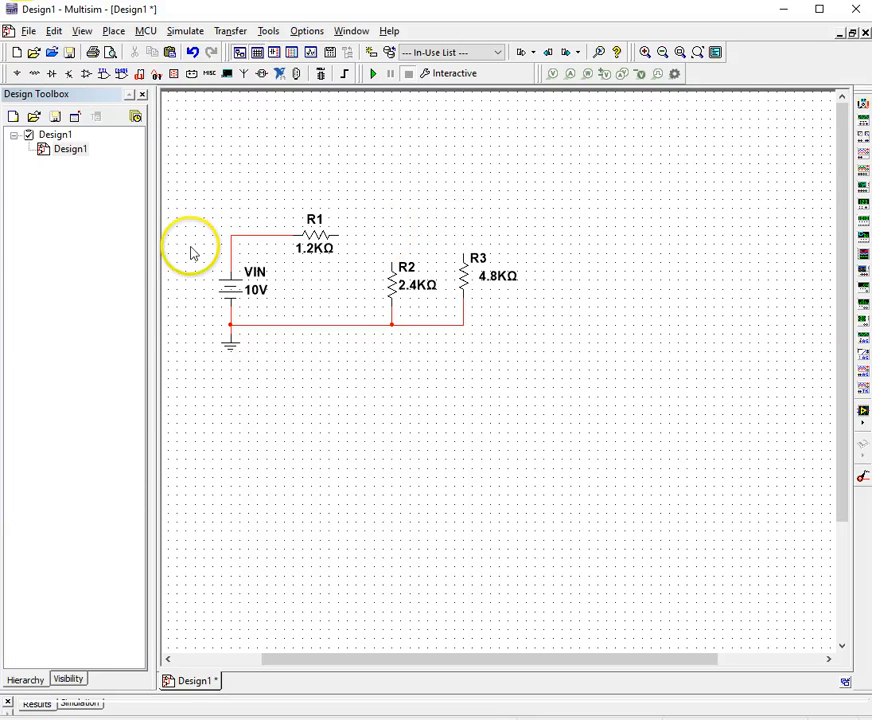
{"action": "left_click", "coordinate": [232, 292]}
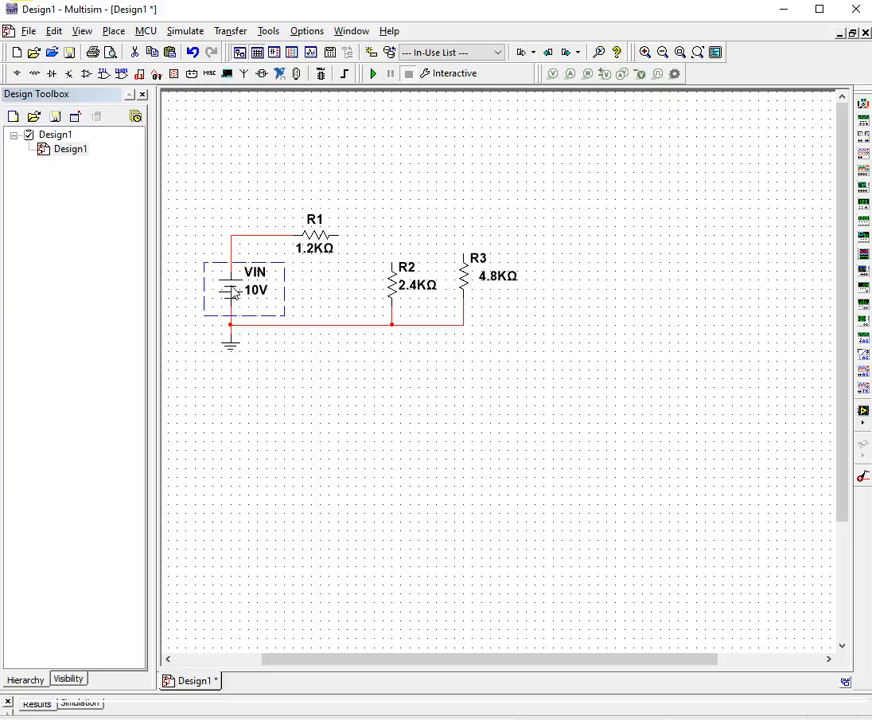
{"action": "key", "text": "Delete"}
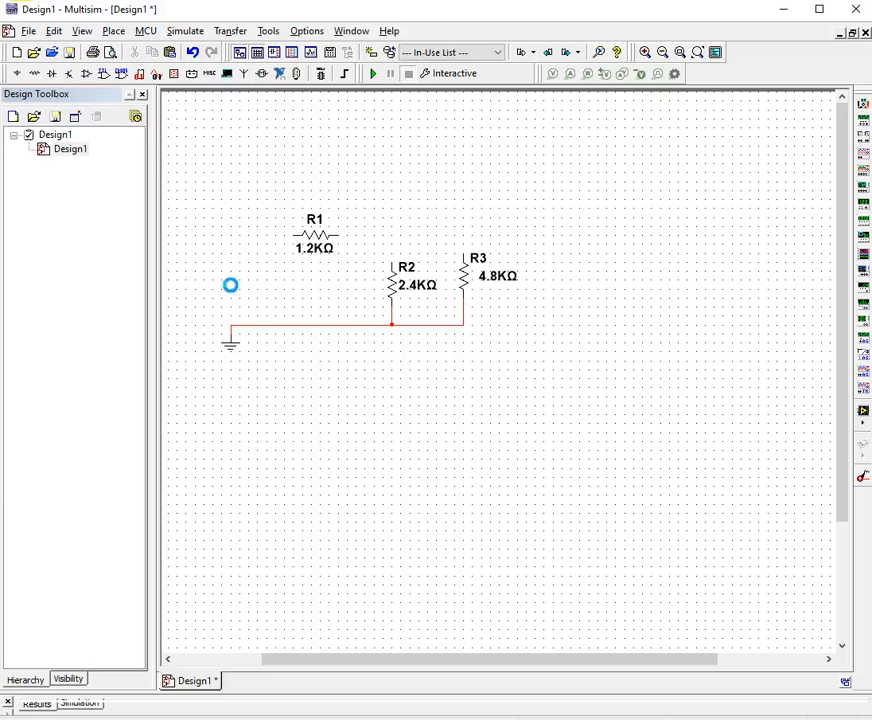
Place an AC_POWER source above the ground symbol and wire its negative terminal to the ground node
{"action": "left_click", "coordinate": [16, 75]}
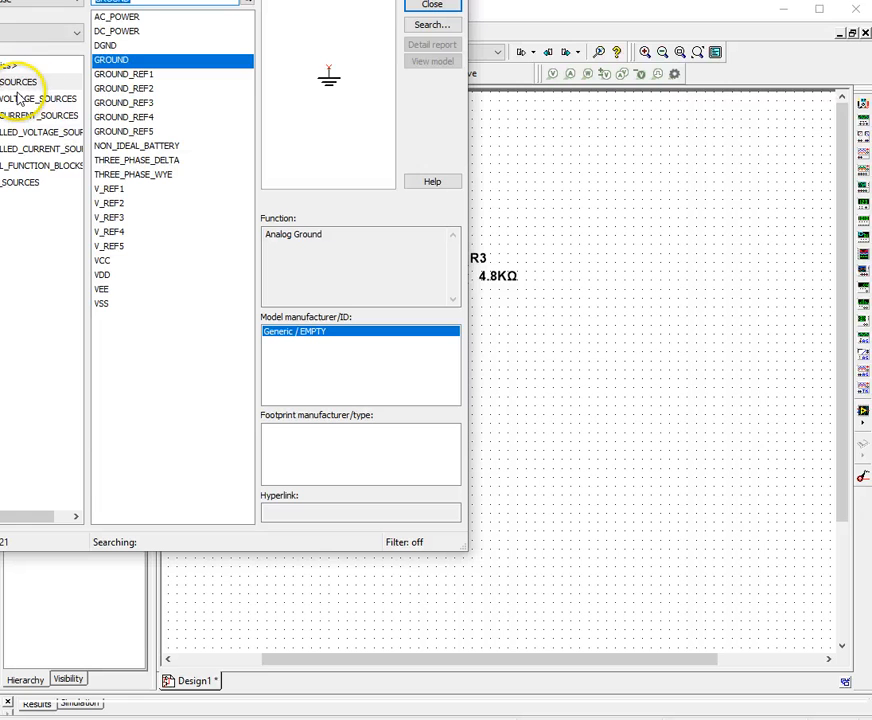
{"action": "left_click", "coordinate": [113, 18]}
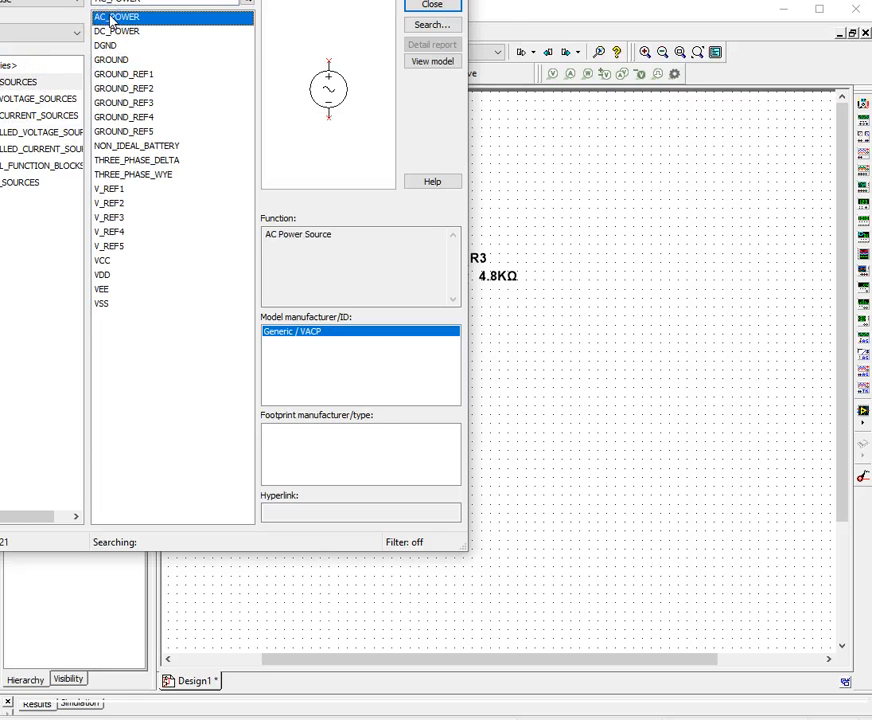
{"action": "key", "text": "Return"}
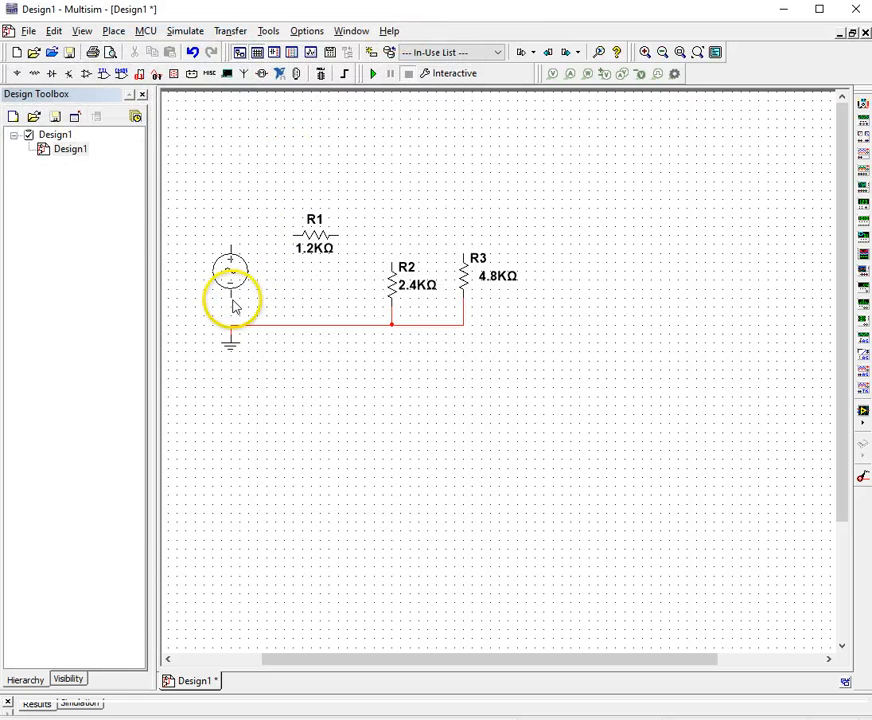
{"action": "left_click", "coordinate": [233, 302]}
{"action": "left_click", "coordinate": [432, 10]}
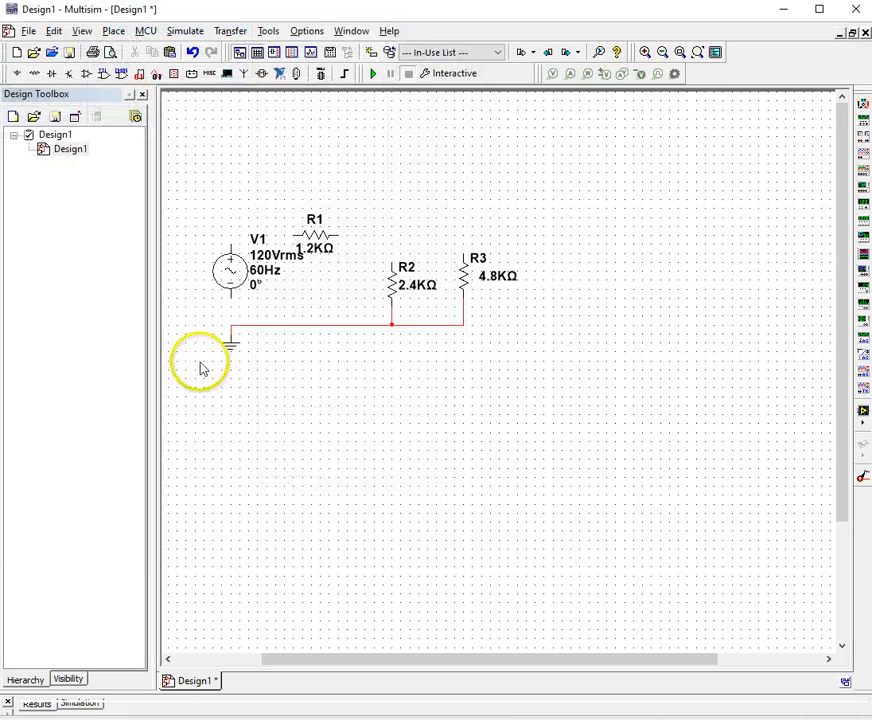
{"action": "left_click_drag", "start_coordinate": [231, 297], "coordinate": [229, 335]}
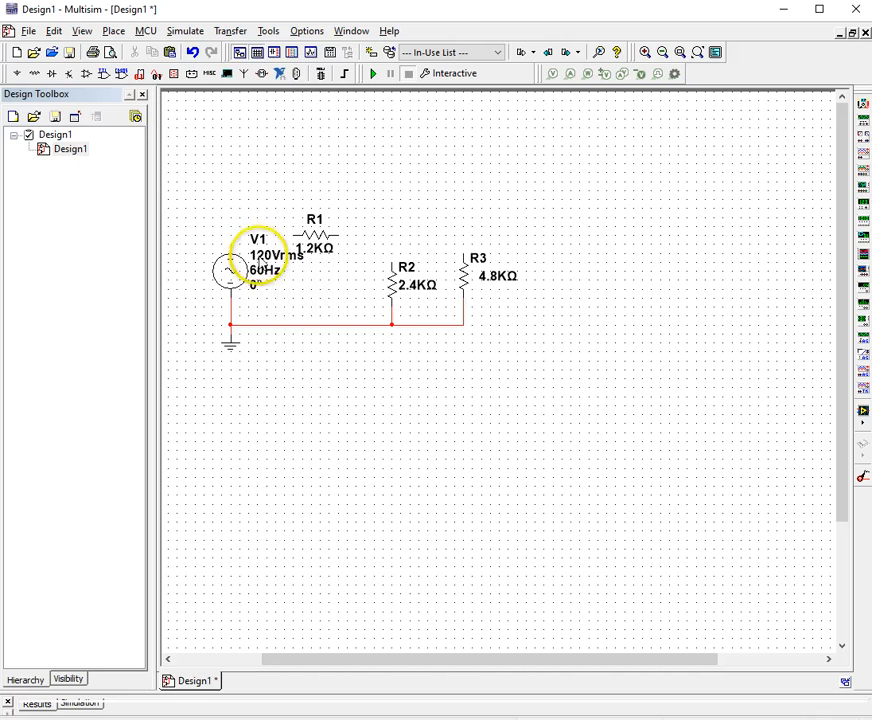
Move the AC source's value label to the left of its symbol and shift the entire circuit four grid steps right
{"action": "left_click_drag", "start_coordinate": [269, 263], "coordinate": [176, 291]}
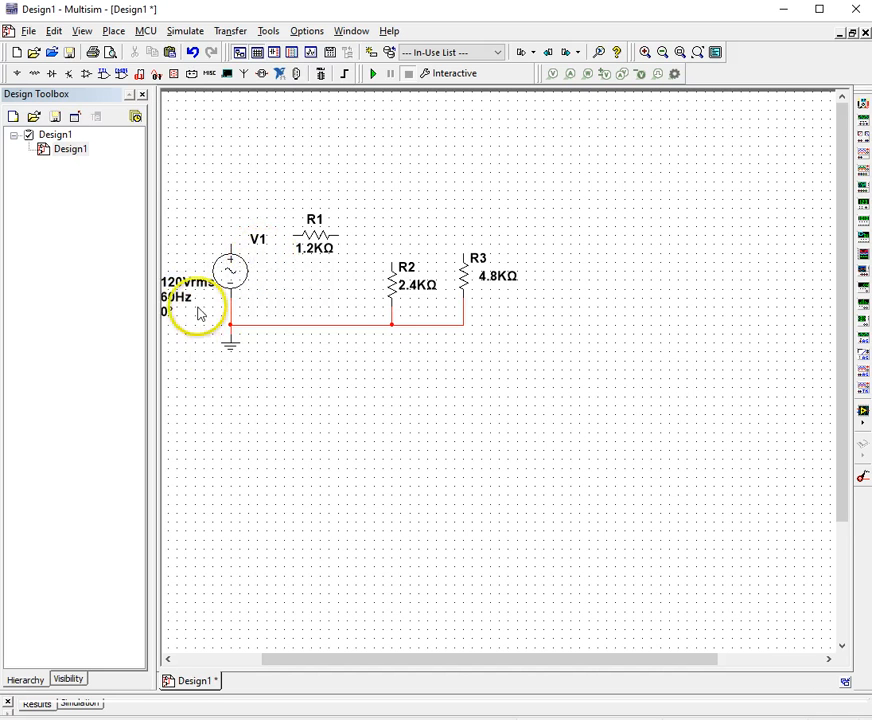
{"action": "key", "text": "ctrl+a"}
{"action": "key", "text": "Right"}
{"action": "key", "text": "Right"}
{"action": "key", "text": "Right"}
{"action": "key", "text": "Right"}
{"action": "key", "text": "Right"}
{"action": "key", "text": "Right"}
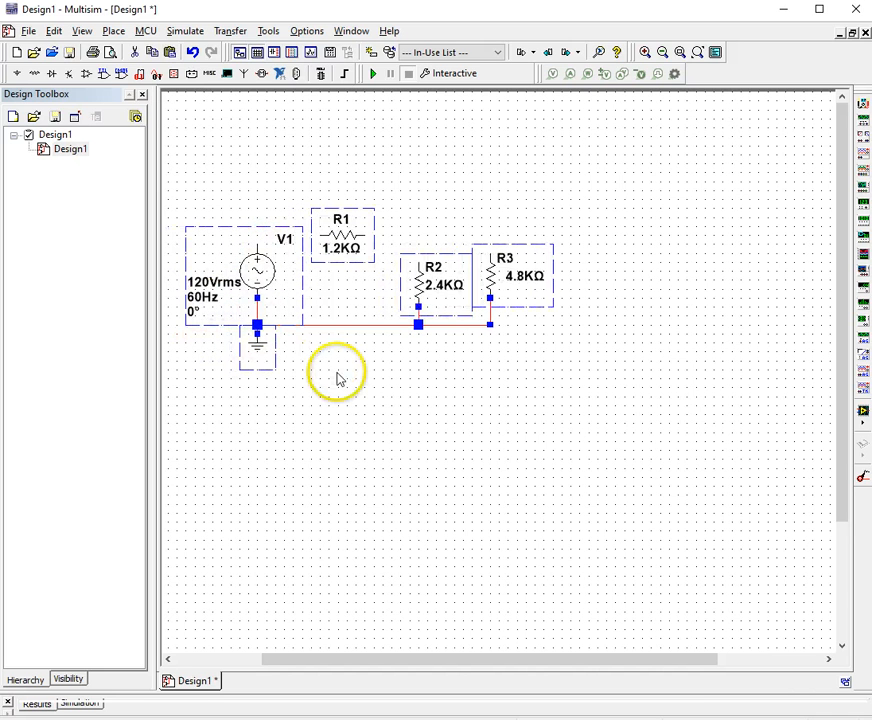
{"action": "left_click", "coordinate": [337, 379]}
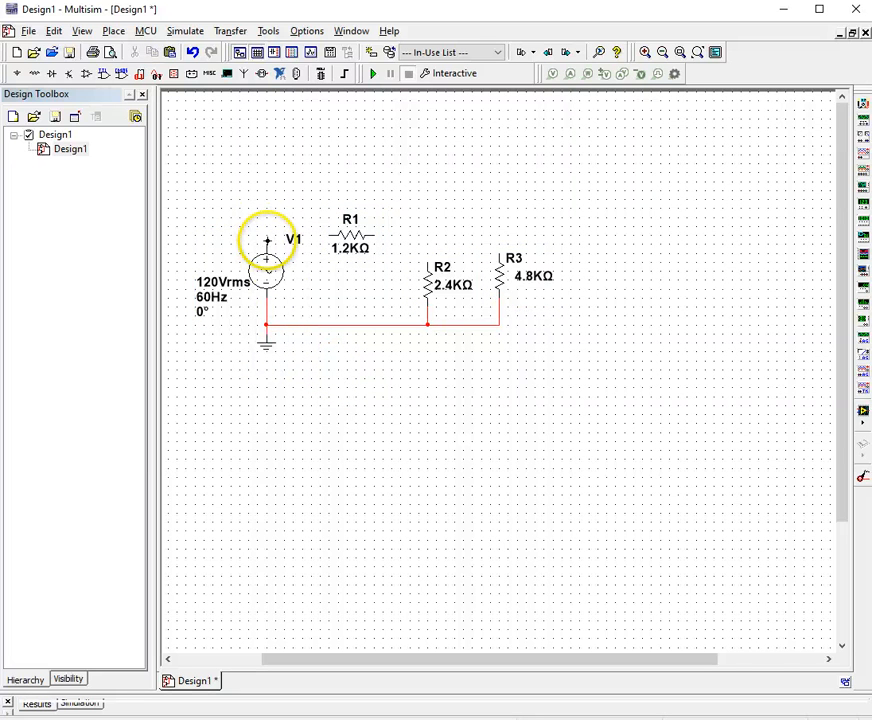
Wire V1's positive terminal through R1 to the upper ends of R2 and R3, and lower R3 level with R2
{"action": "left_click", "coordinate": [267, 241]}
{"action": "left_click", "coordinate": [329, 232]}
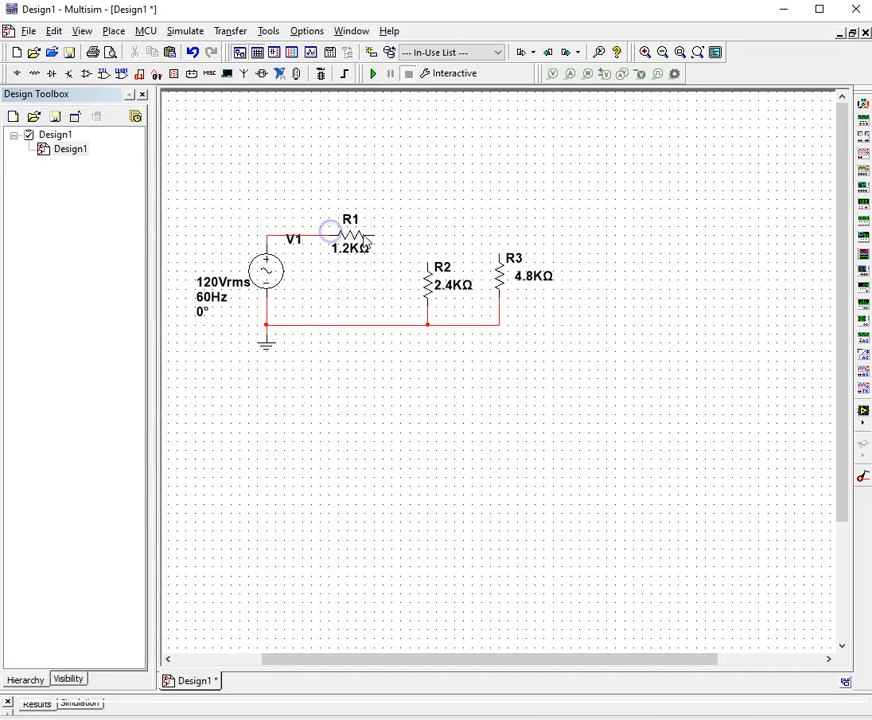
{"action": "left_click", "coordinate": [372, 236]}
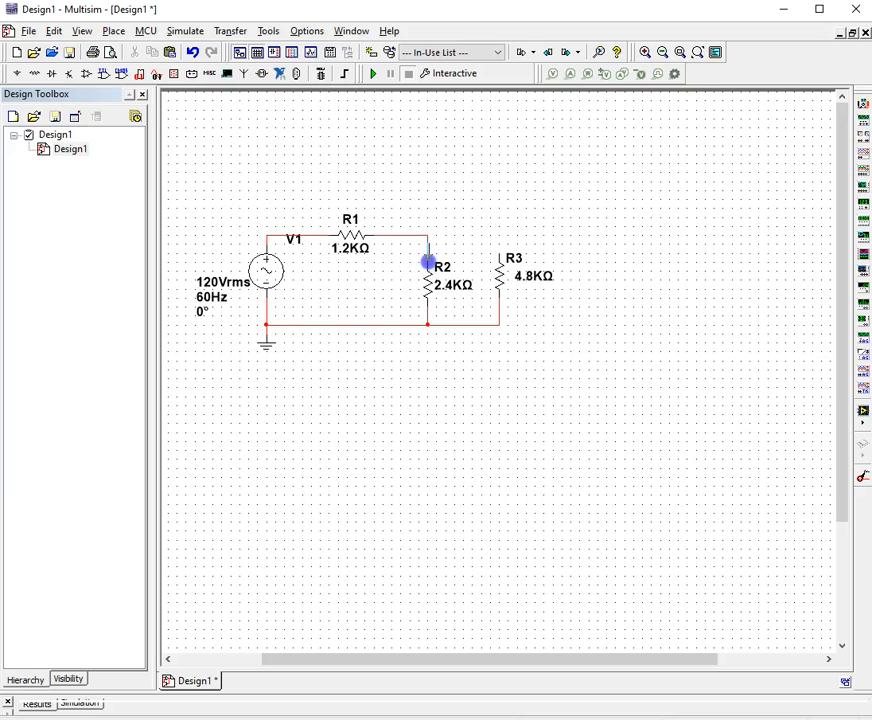
{"action": "left_click", "coordinate": [428, 262]}
{"action": "left_click", "coordinate": [499, 255]}
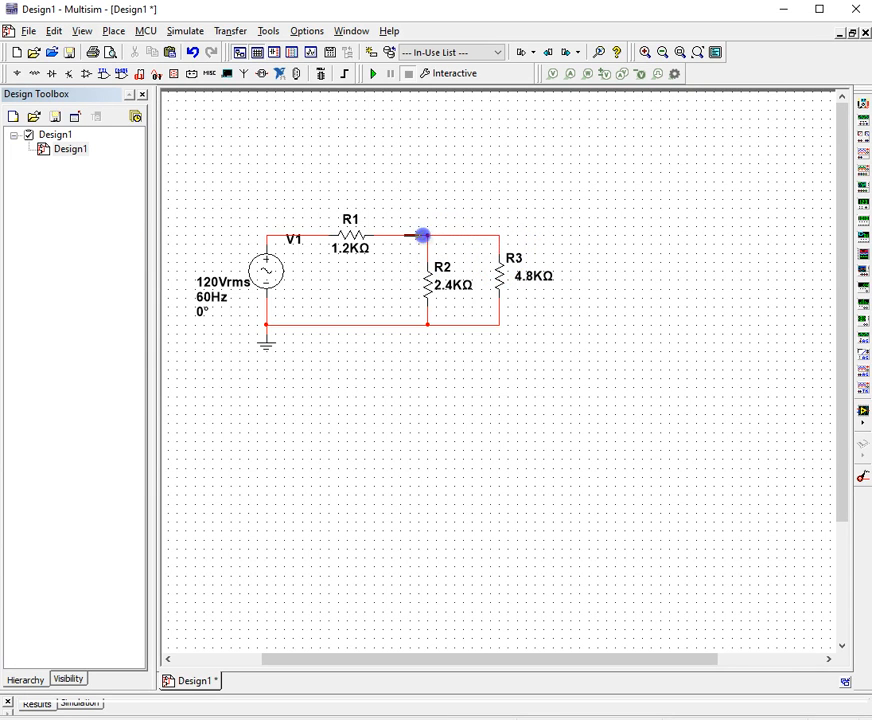
{"action": "left_click", "coordinate": [423, 235]}
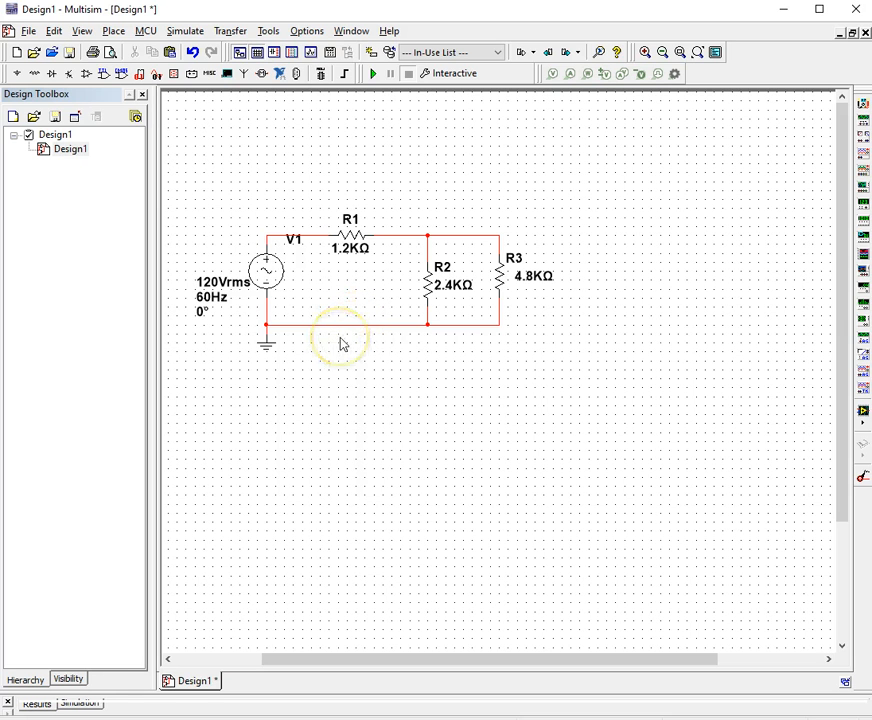
{"action": "left_click", "coordinate": [498, 281]}
{"action": "left_click", "coordinate": [416, 381]}
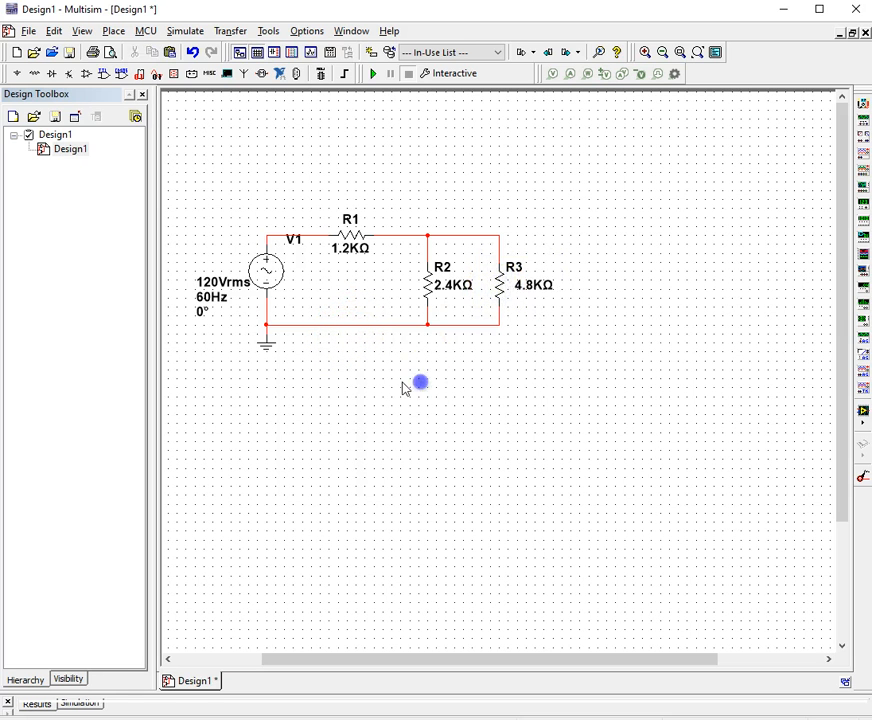
Set the AC source's RMS voltage to 10 V and its frequency to 100 Hz
{"action": "double_click", "coordinate": [225, 285]}
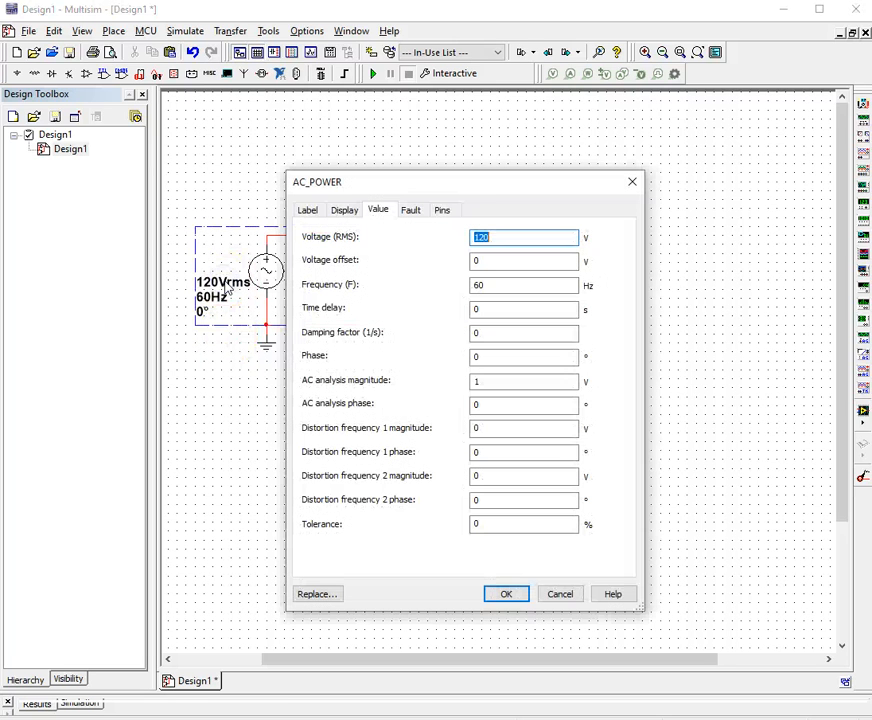
{"action": "left_click_drag", "start_coordinate": [518, 189], "coordinate": [799, 198]}
{"action": "left_click", "coordinate": [798, 249]}
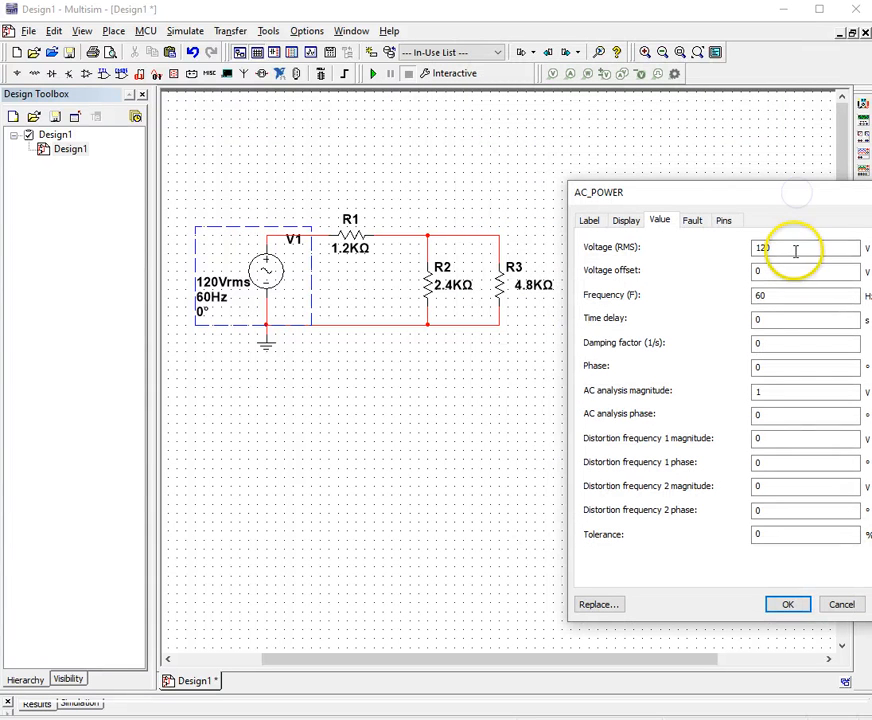
{"action": "left_click_drag", "start_coordinate": [792, 247], "coordinate": [737, 248]}
{"action": "type", "text": "10"}
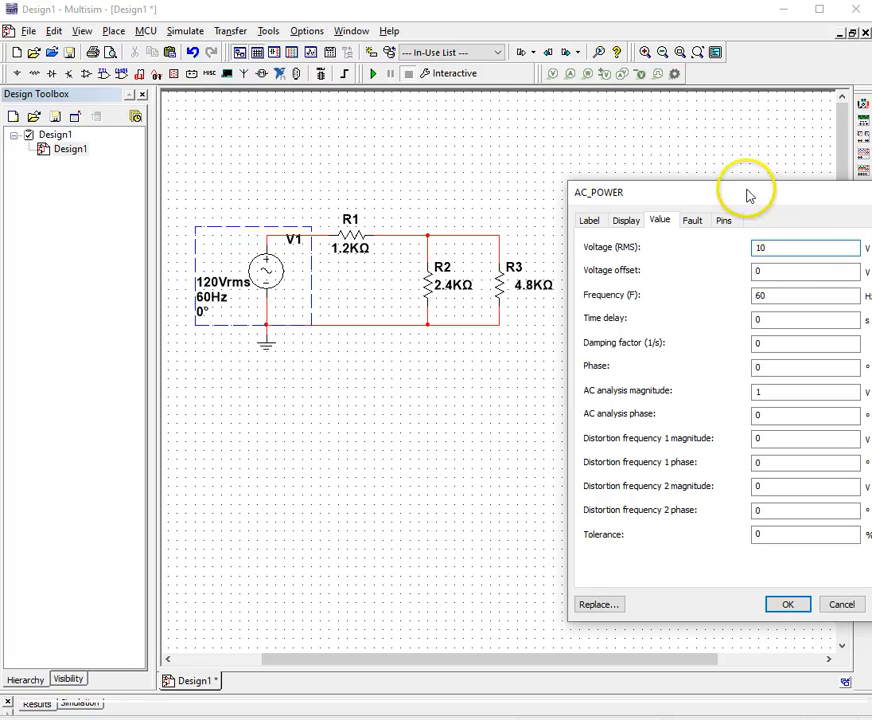
{"action": "left_click_drag", "start_coordinate": [784, 249], "coordinate": [755, 247]}
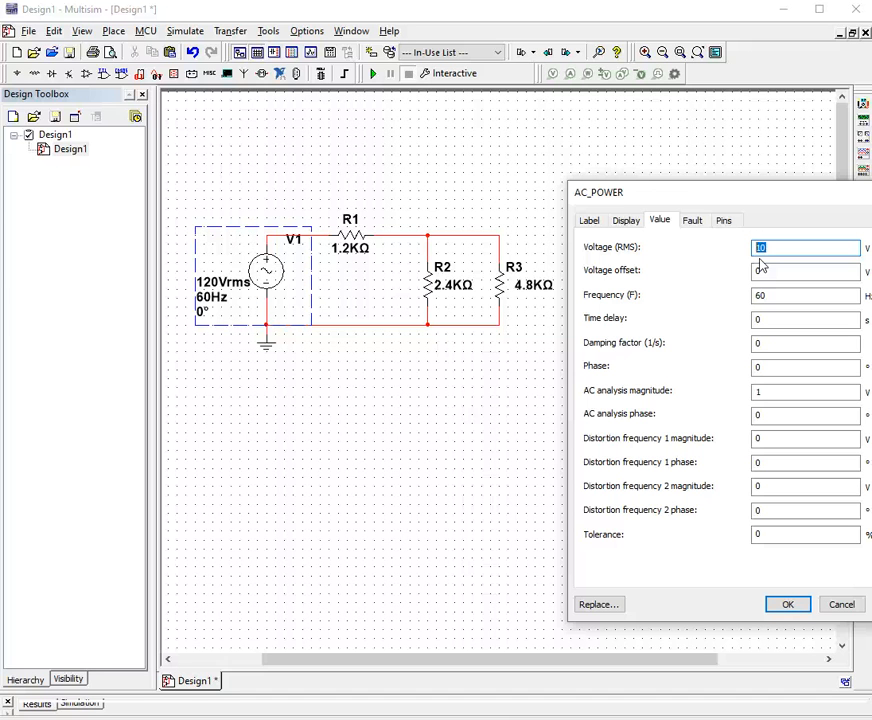
{"action": "left_click_drag", "start_coordinate": [770, 295], "coordinate": [744, 291]}
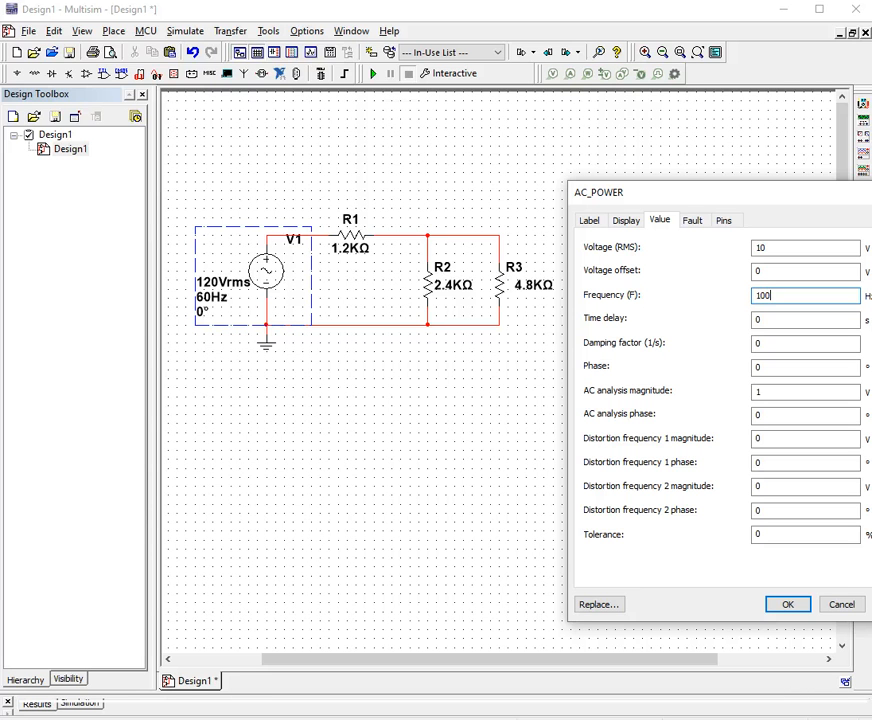
{"action": "type", "text": "100"}
{"action": "key", "text": "Return"}
{"action": "left_click", "coordinate": [217, 310]}
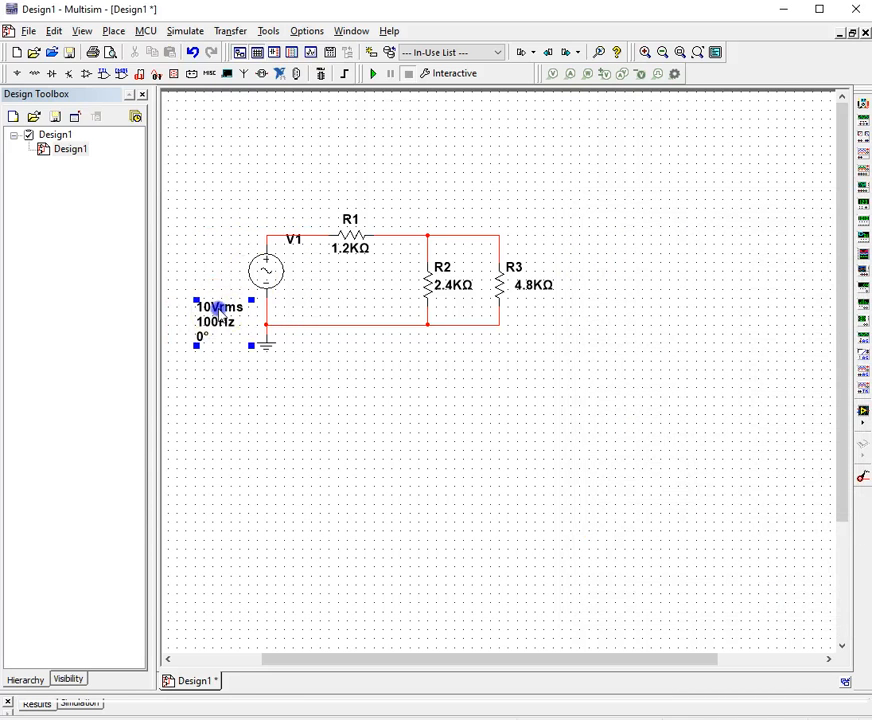
Rename the AC source's reference designator to VIN
{"action": "double_click", "coordinate": [268, 270]}
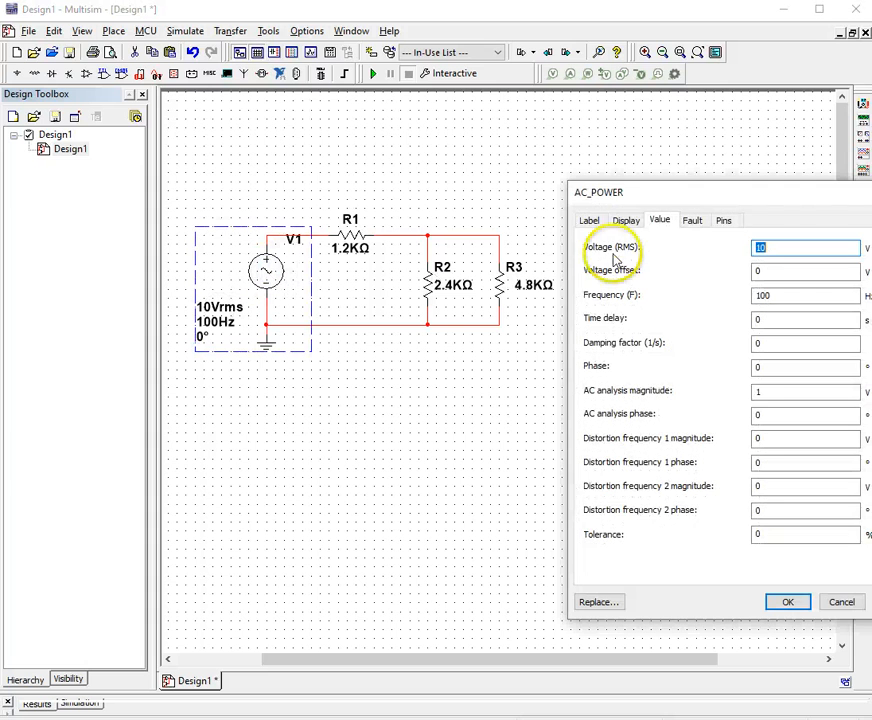
{"action": "left_click", "coordinate": [623, 222]}
{"action": "left_click", "coordinate": [588, 220]}
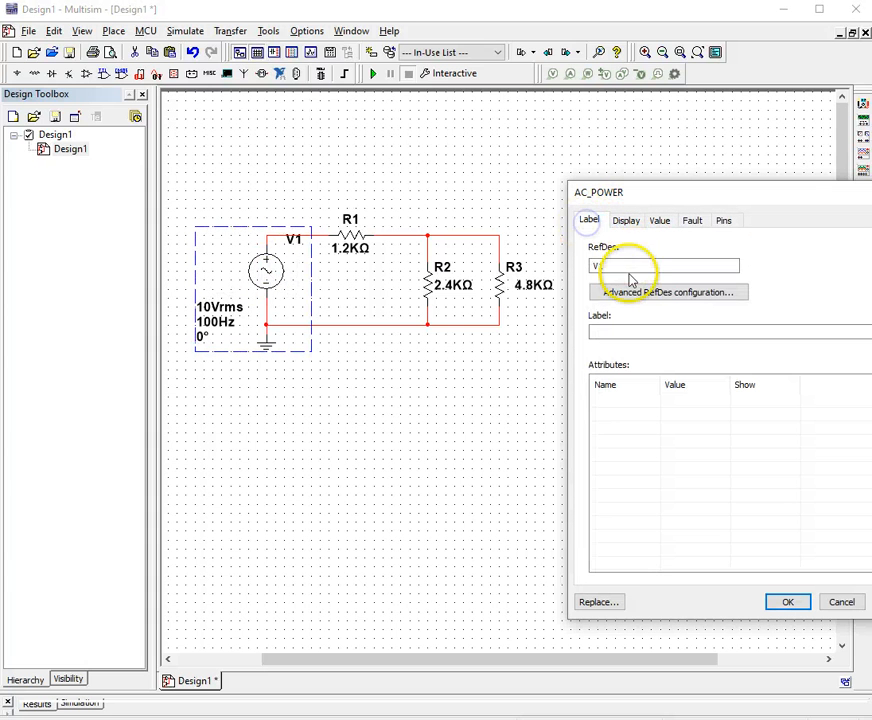
{"action": "double_click", "coordinate": [592, 265]}
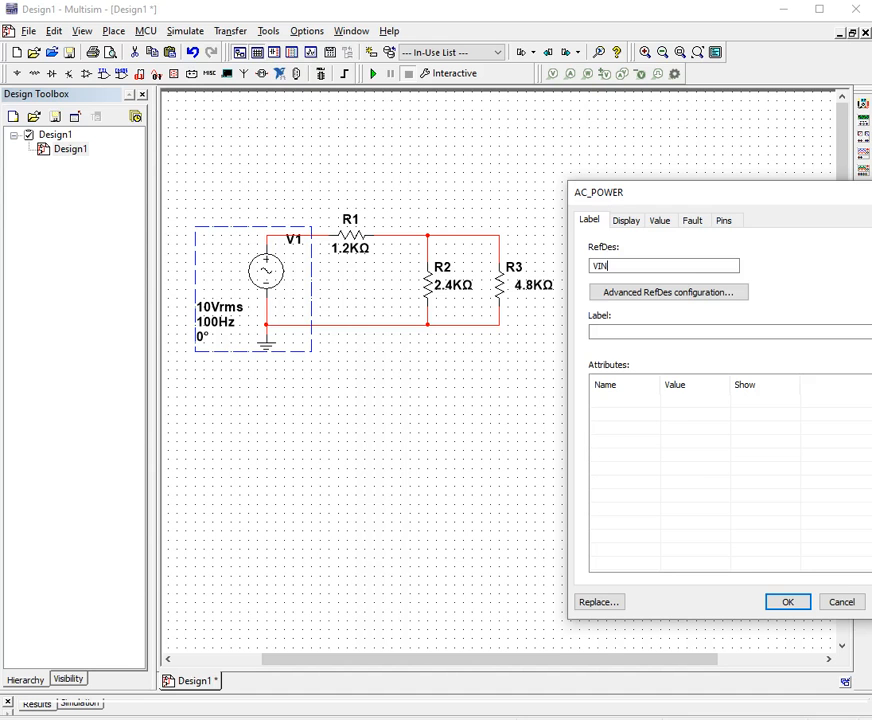
{"action": "left_click", "coordinate": [782, 601]}
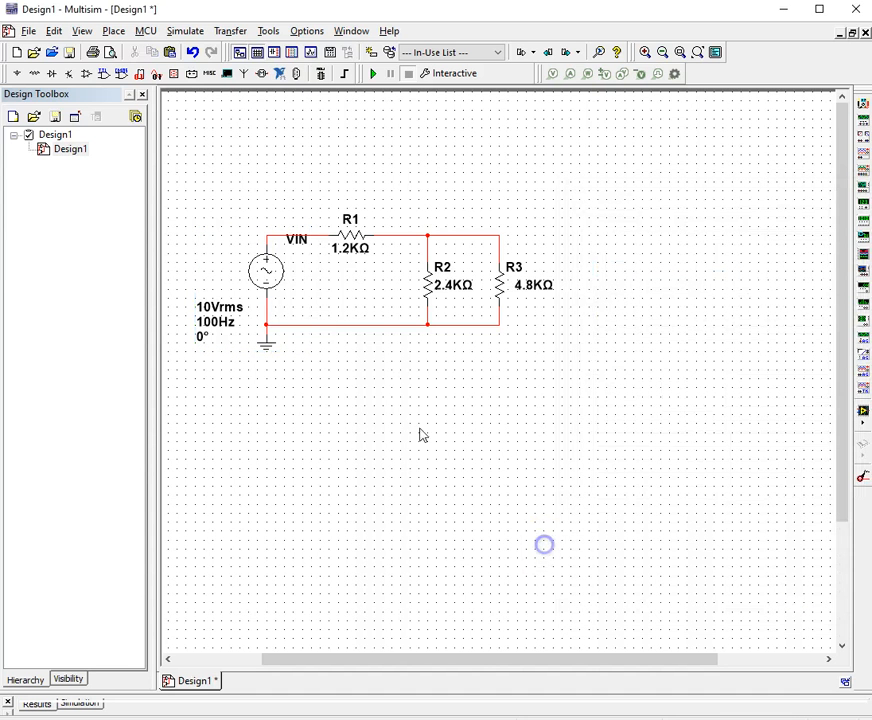
Name the net joining R1, R2 and R3 VOUT, show its net name, and change the net color to light purple
{"action": "double_click", "coordinate": [460, 240]}
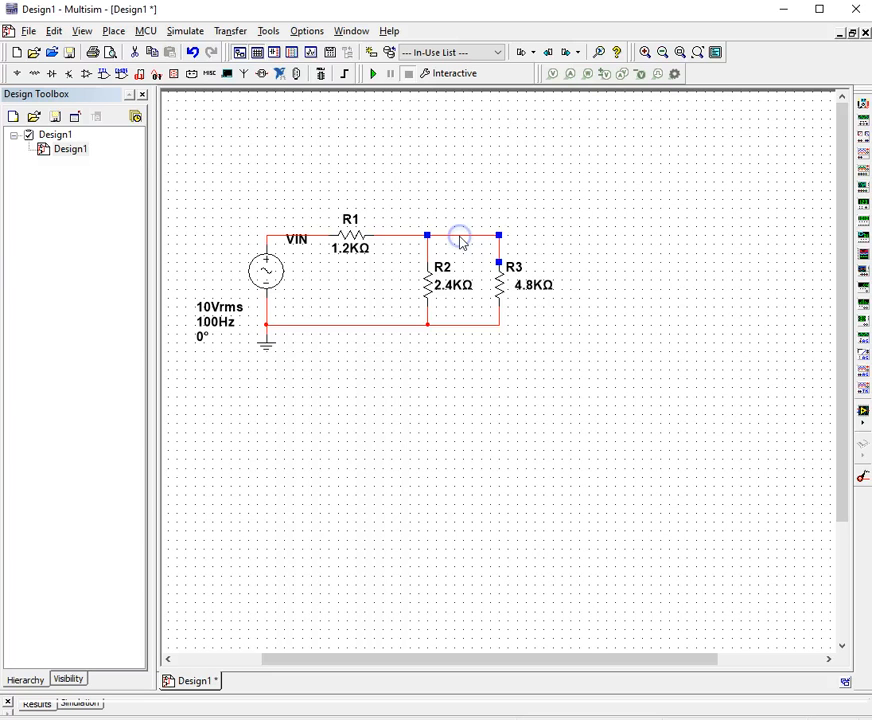
{"action": "left_click_drag", "start_coordinate": [436, 132], "coordinate": [827, 177]}
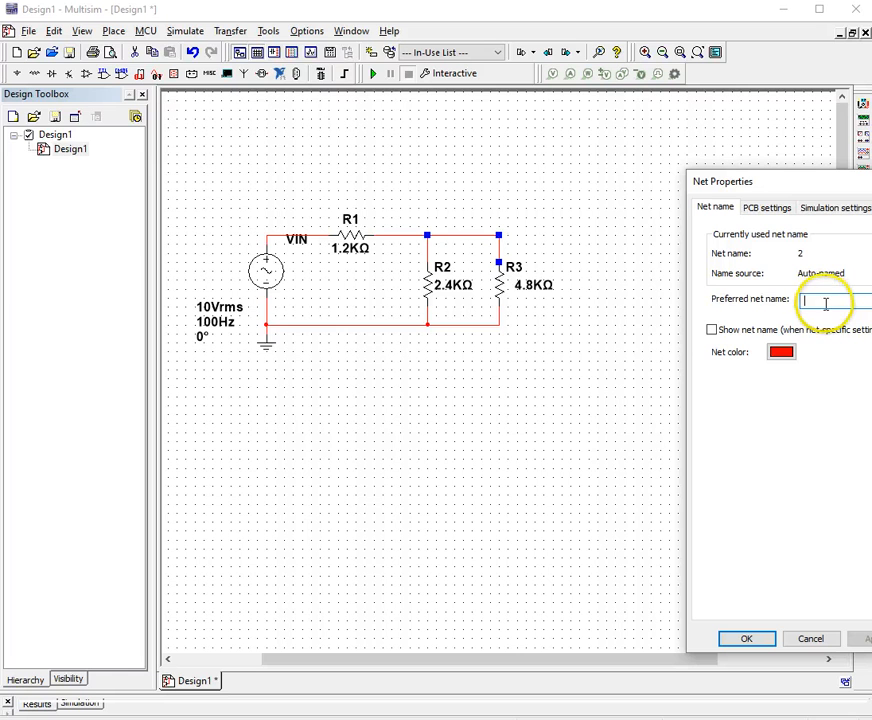
{"action": "left_click", "coordinate": [712, 329]}
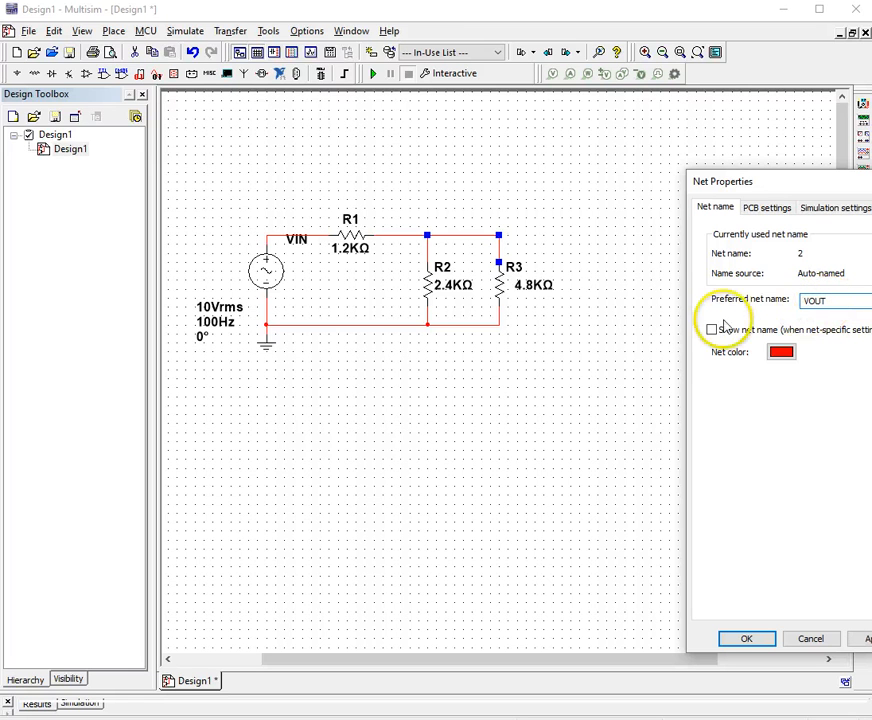
{"action": "left_click", "coordinate": [712, 330]}
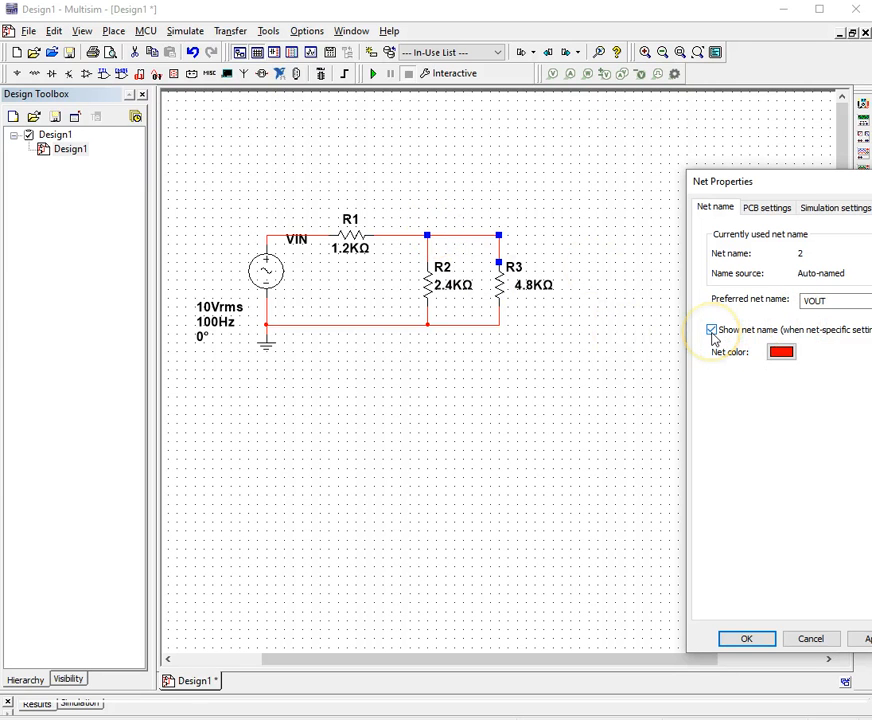
{"action": "left_click_drag", "start_coordinate": [866, 179], "coordinate": [755, 165]}
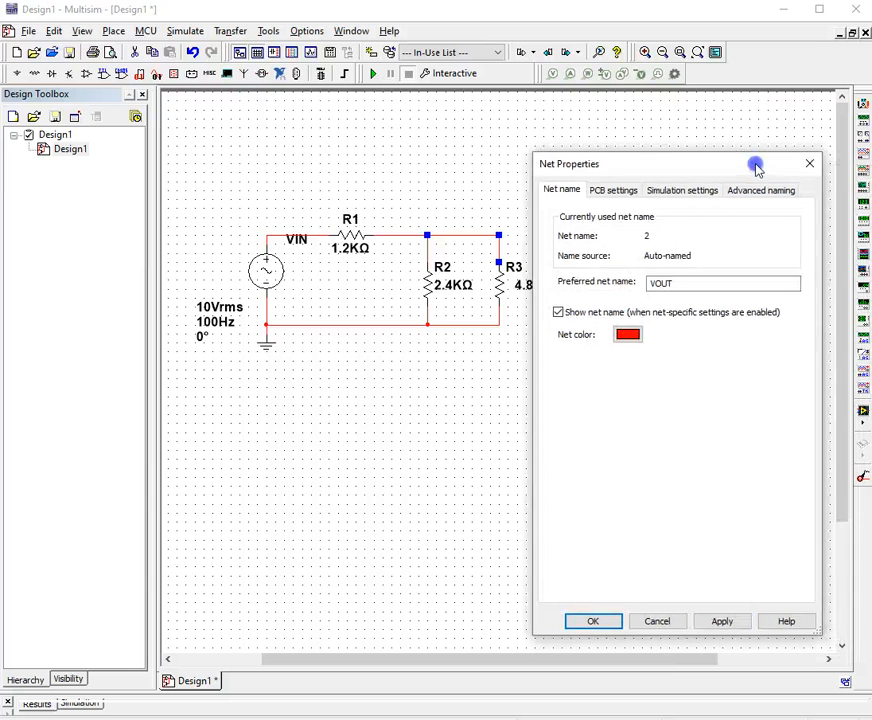
{"action": "left_click", "coordinate": [630, 338]}
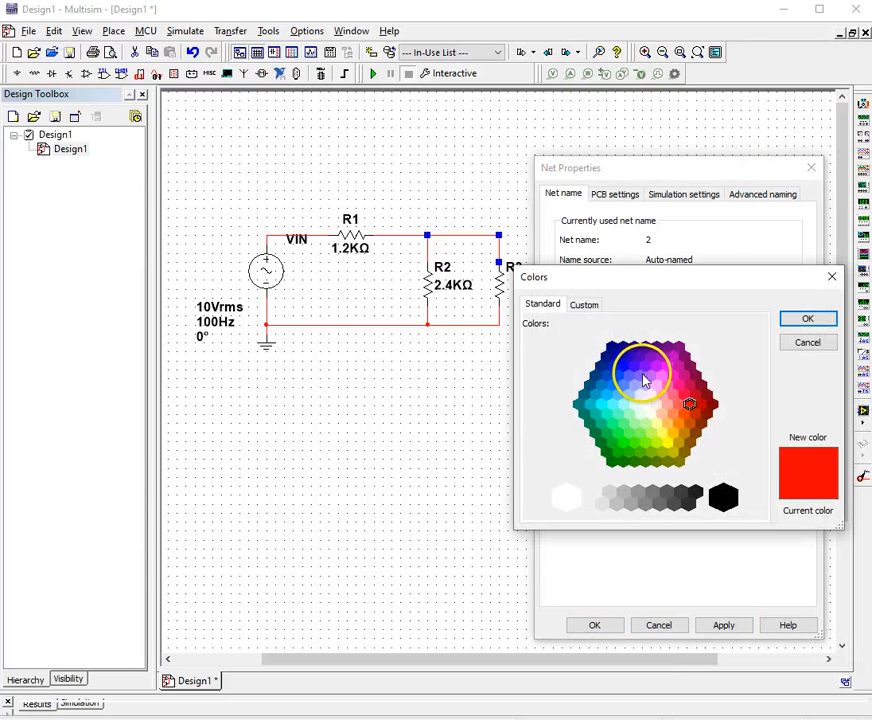
{"action": "left_click", "coordinate": [639, 375]}
{"action": "left_click", "coordinate": [795, 318]}
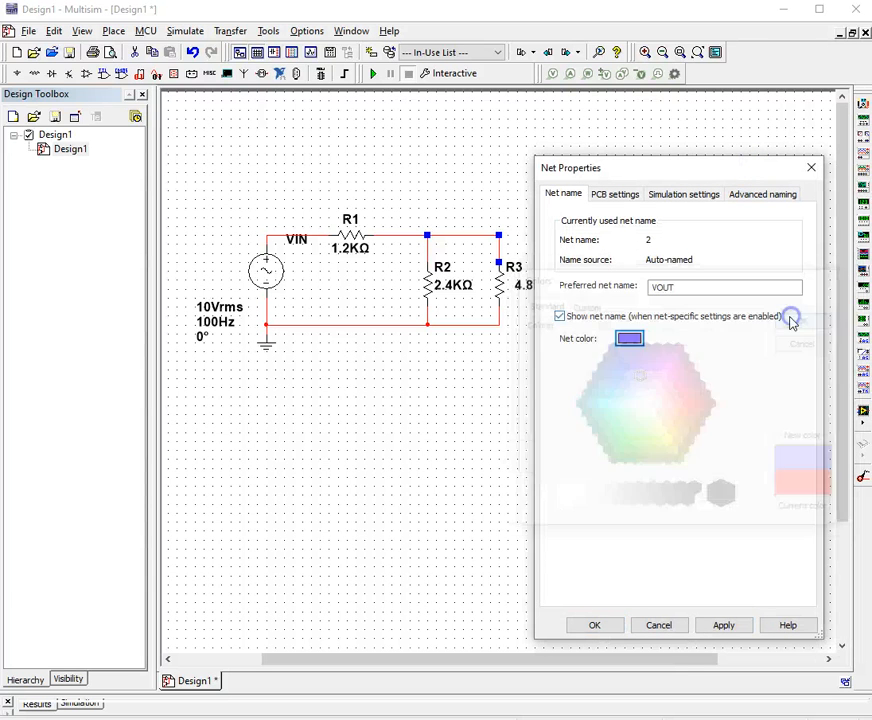
{"action": "left_click", "coordinate": [724, 627]}
{"action": "left_click", "coordinate": [594, 625]}
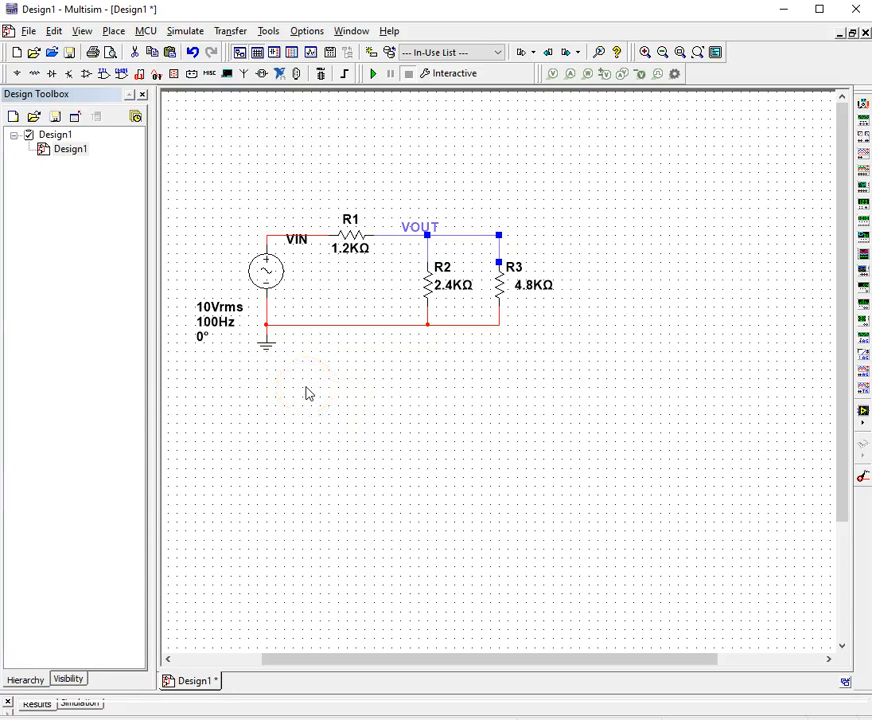
Raise the source's value label beside its symbol and move the VIN and VOUT labels clear above the wires
{"action": "left_click_drag", "start_coordinate": [216, 317], "coordinate": [218, 291]}
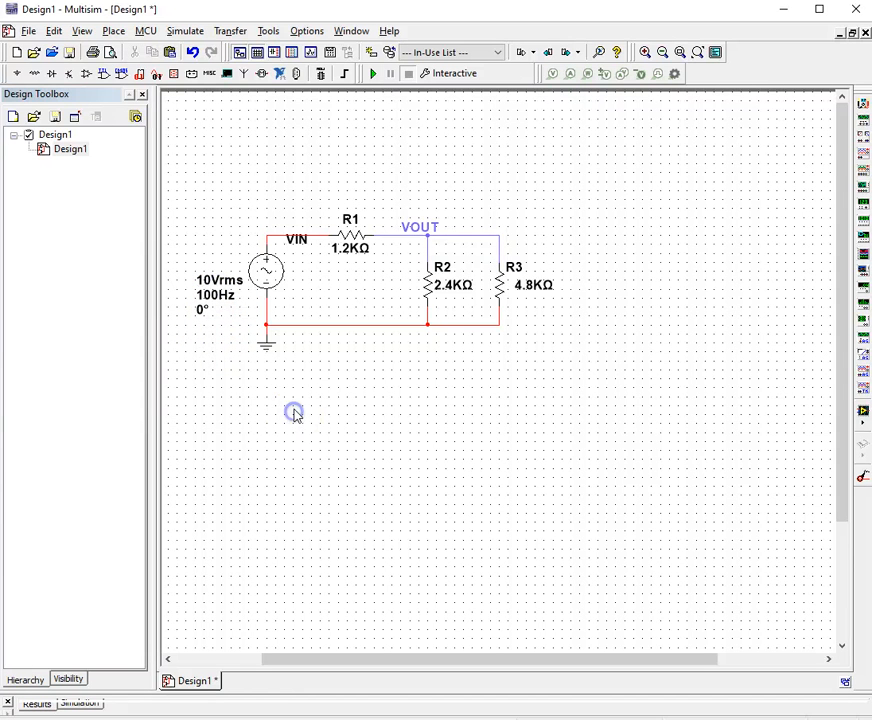
{"action": "left_click_drag", "start_coordinate": [298, 240], "coordinate": [297, 221]}
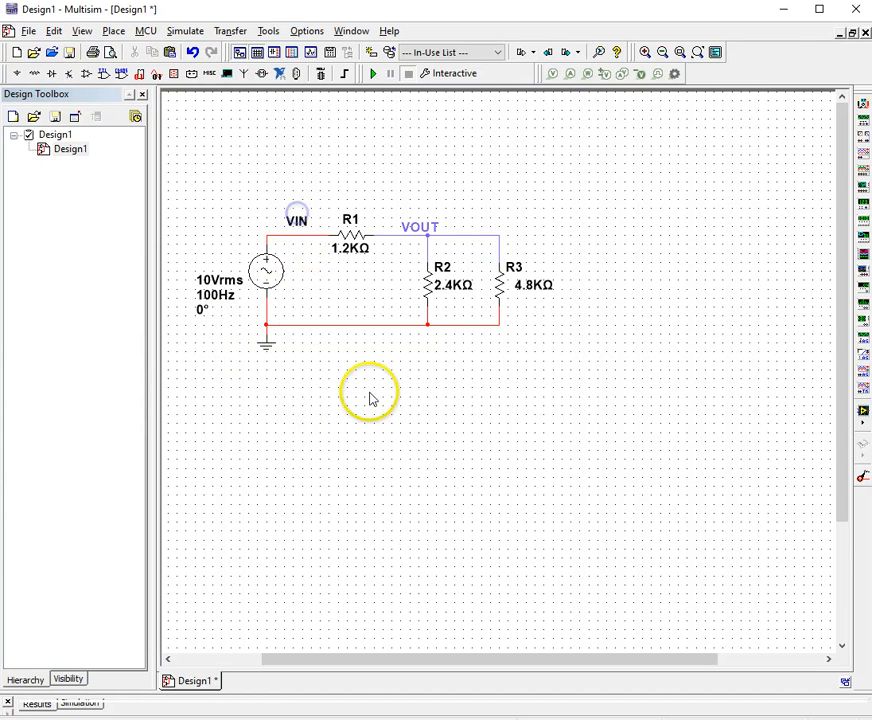
{"action": "left_click_drag", "start_coordinate": [427, 225], "coordinate": [427, 216]}
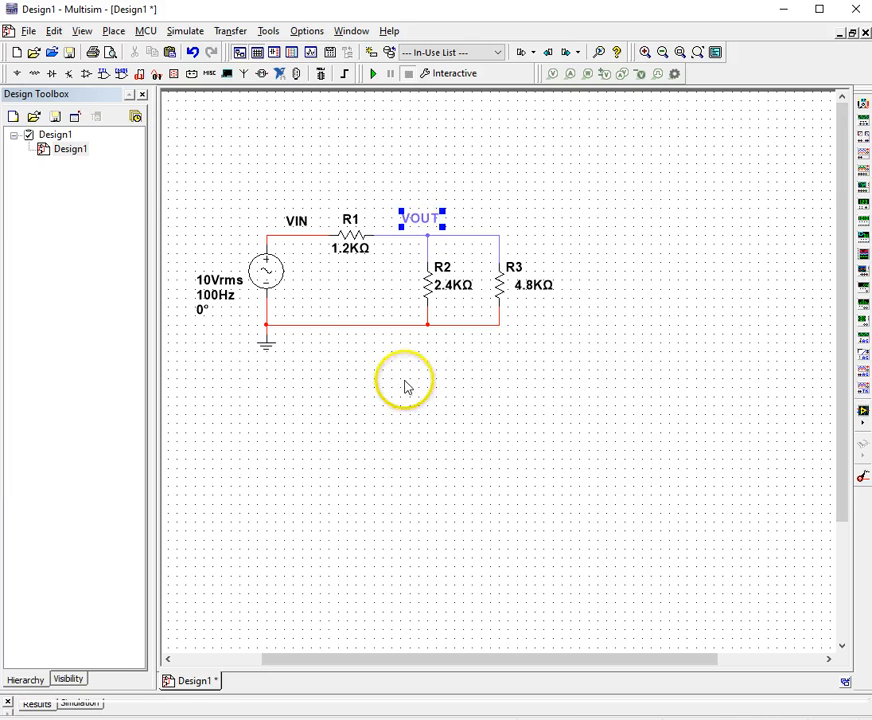
Select Transient as the active analysis and set its end time (TSTOP) to 0.02 s
{"action": "left_click", "coordinate": [184, 31]}
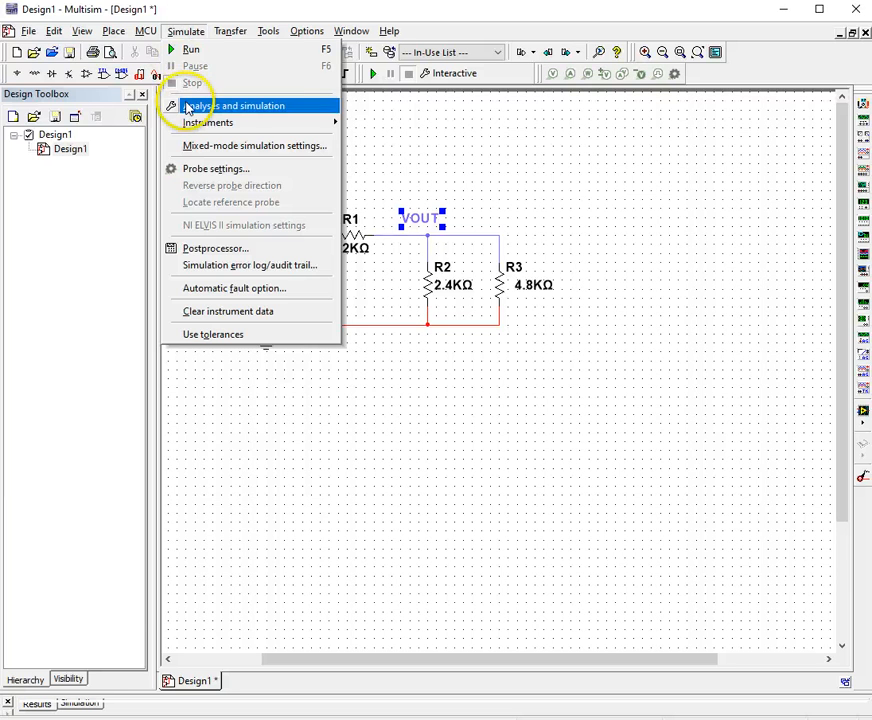
{"action": "left_click", "coordinate": [185, 106]}
{"action": "left_click_drag", "start_coordinate": [199, 117], "coordinate": [186, 159]}
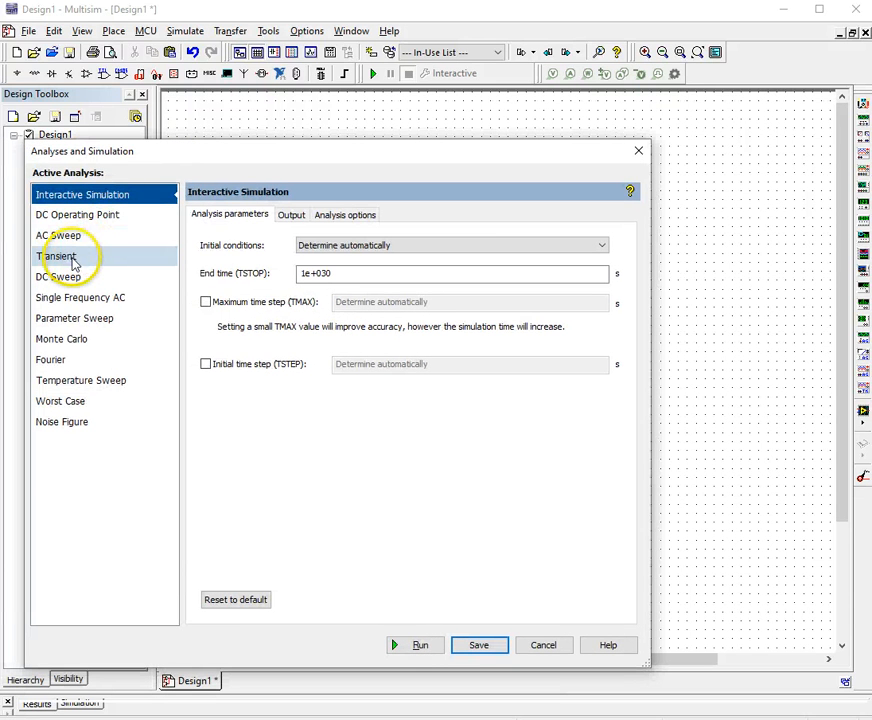
{"action": "left_click", "coordinate": [72, 260]}
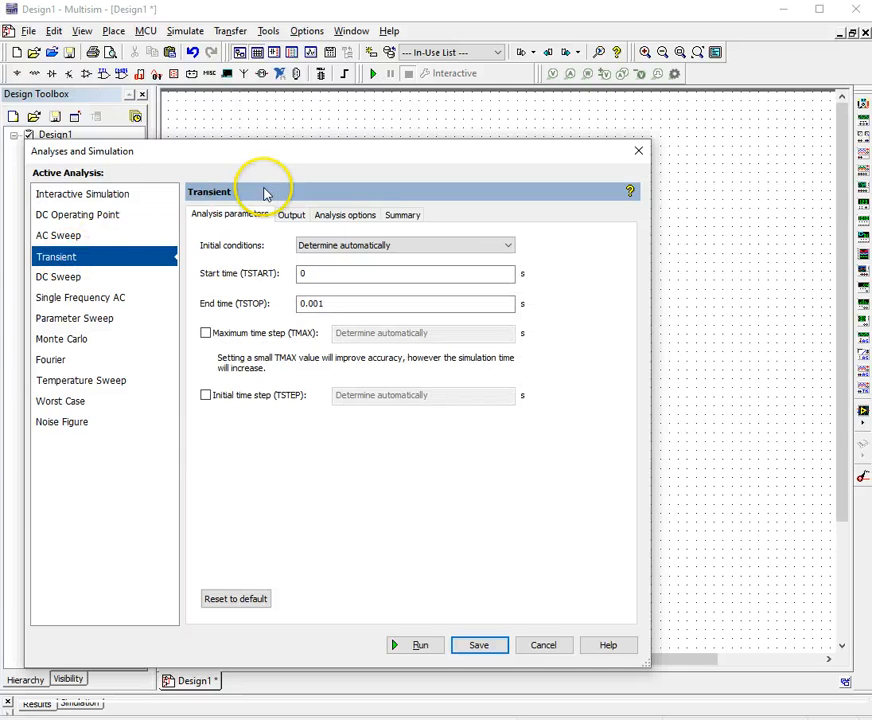
{"action": "left_click", "coordinate": [305, 160]}
{"action": "left_click_drag", "start_coordinate": [305, 157], "coordinate": [453, 378]}
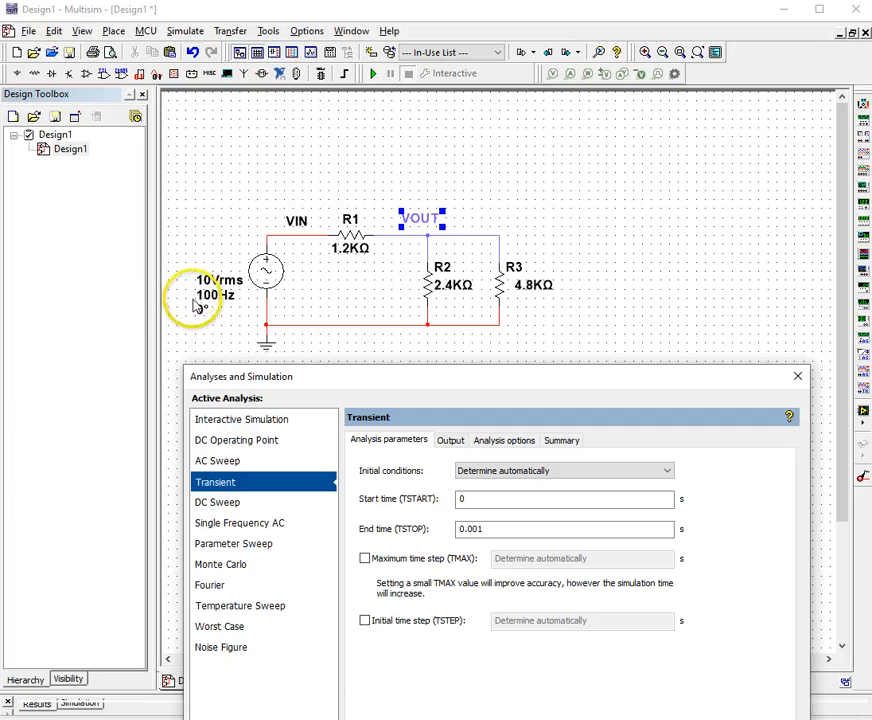
{"action": "left_click", "coordinate": [472, 528]}
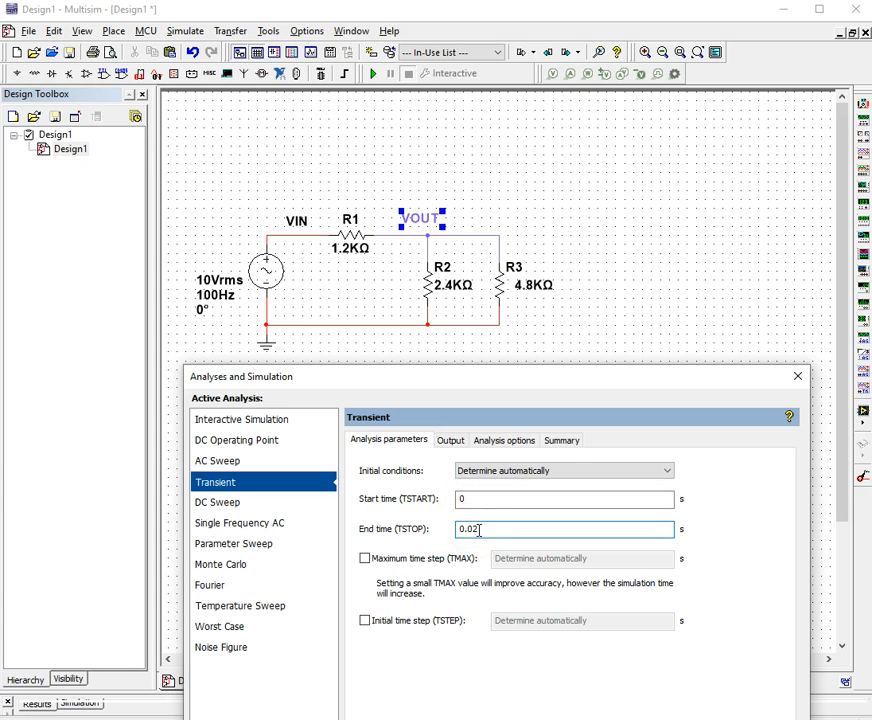
Run the transient analysis with V(vout) as output variable, and view the plotted waveform beside the circuit before closing the graph
{"action": "left_click", "coordinate": [452, 442]}
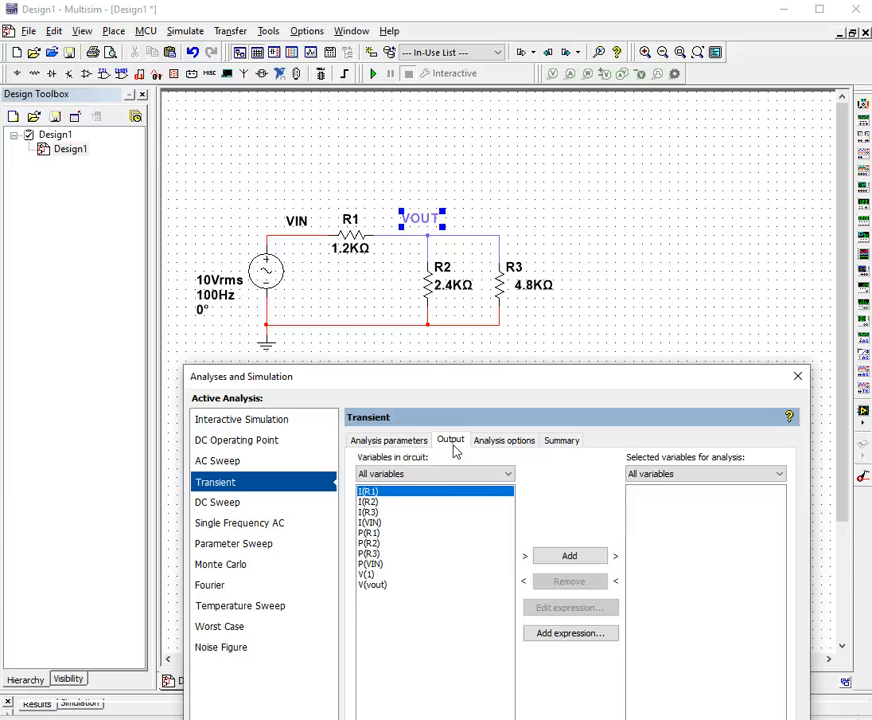
{"action": "left_click", "coordinate": [373, 585]}
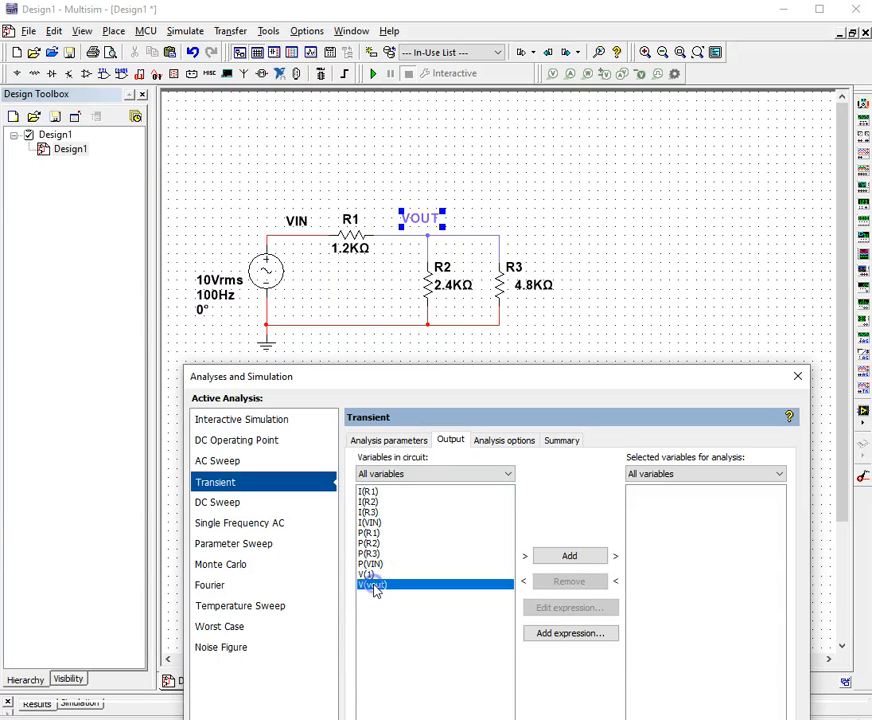
{"action": "left_click", "coordinate": [588, 556]}
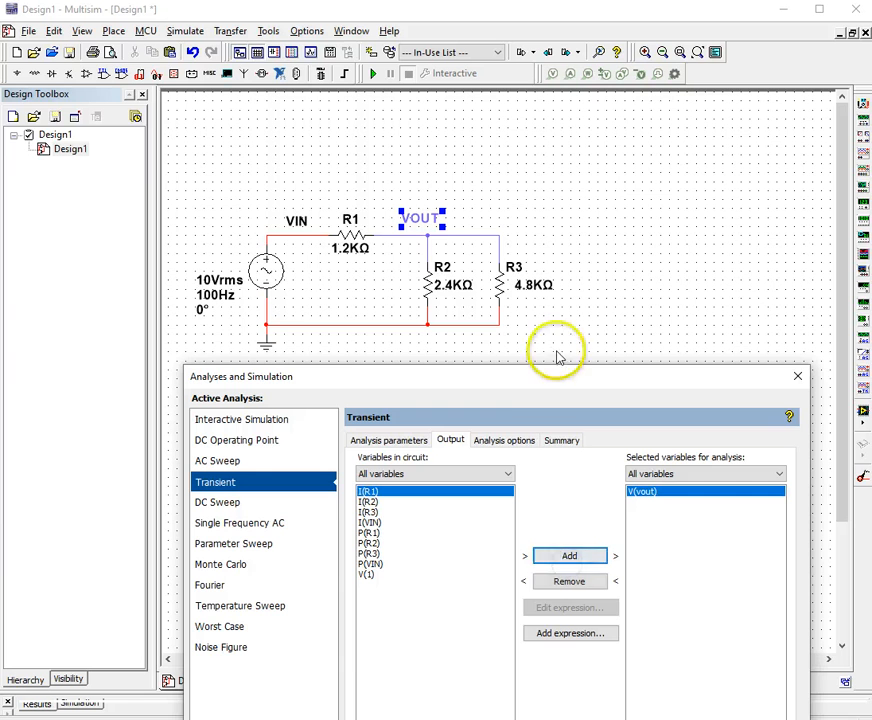
{"action": "left_click_drag", "start_coordinate": [525, 378], "coordinate": [510, 152]}
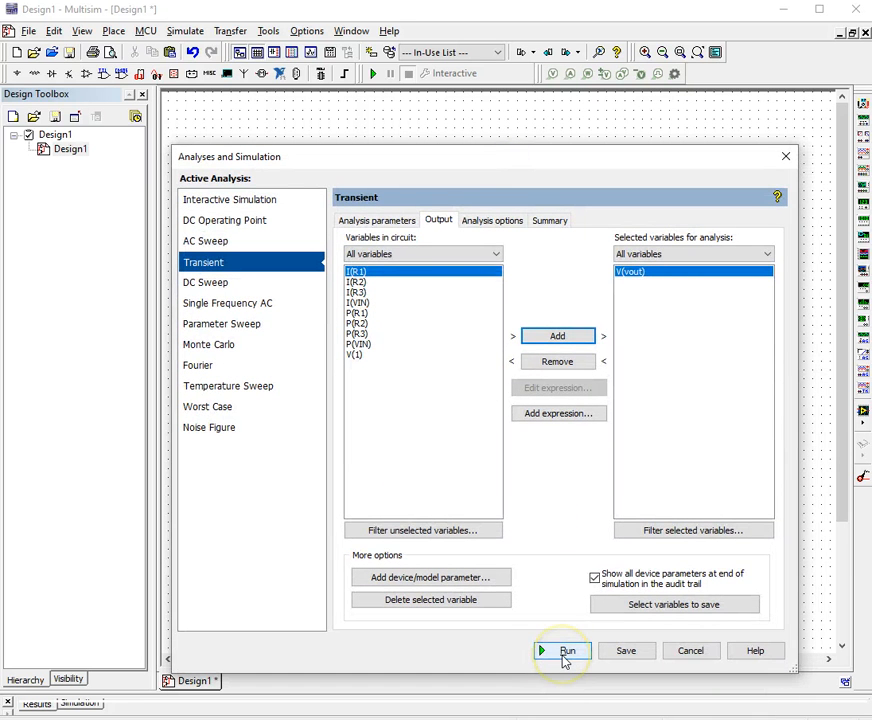
{"action": "left_click", "coordinate": [565, 652]}
{"action": "left_click_drag", "start_coordinate": [444, 182], "coordinate": [454, 241]}
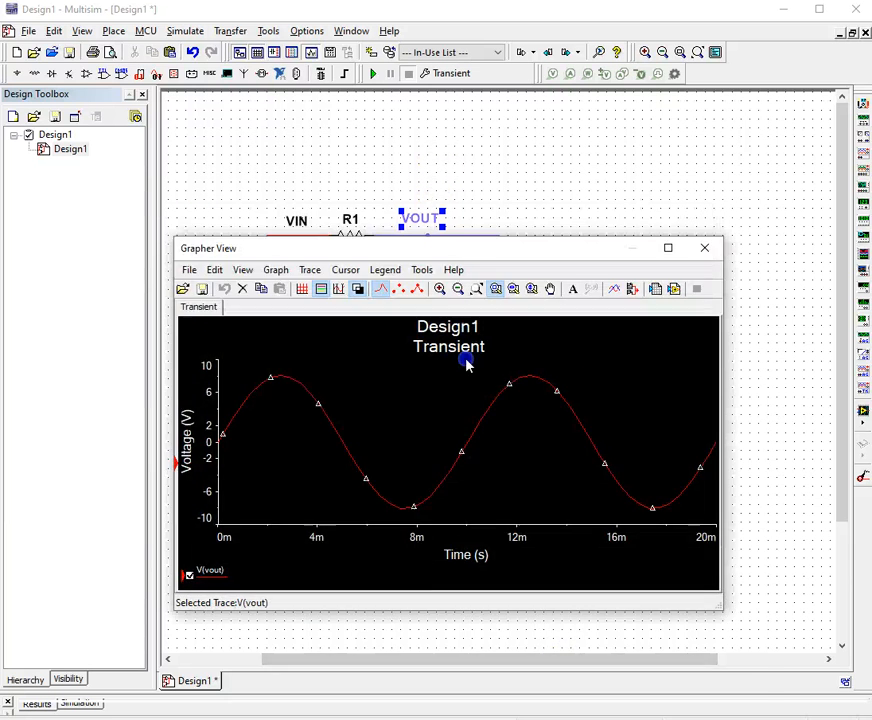
{"action": "left_click_drag", "start_coordinate": [466, 365], "coordinate": [488, 330]}
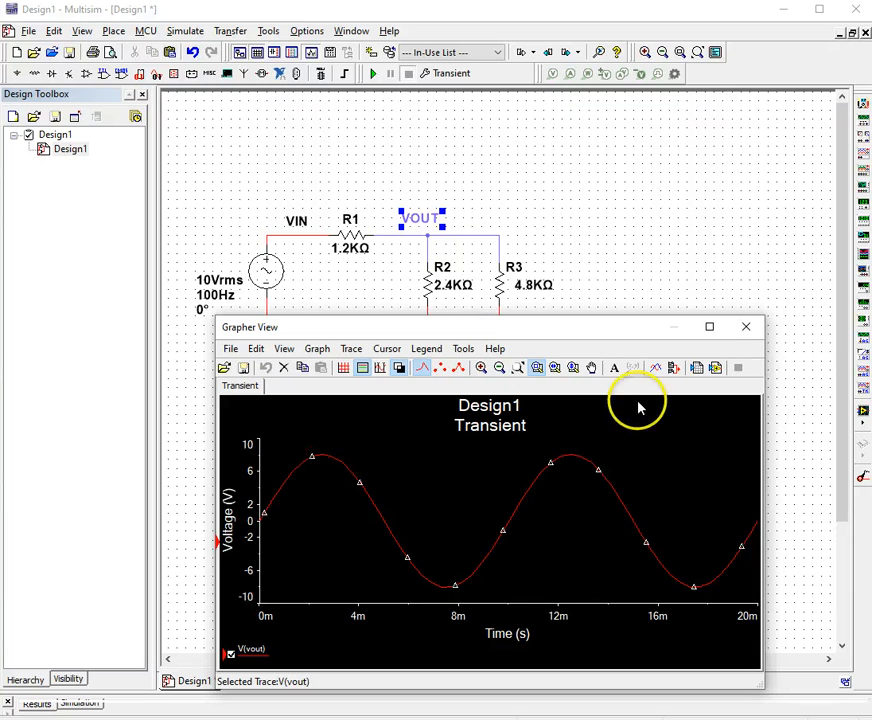
{"action": "left_click", "coordinate": [746, 326]}
Add V(1) to the transient analysis output variables alongside V(vout) and run the analysis to plot both waveforms
{"action": "left_click", "coordinate": [192, 29]}
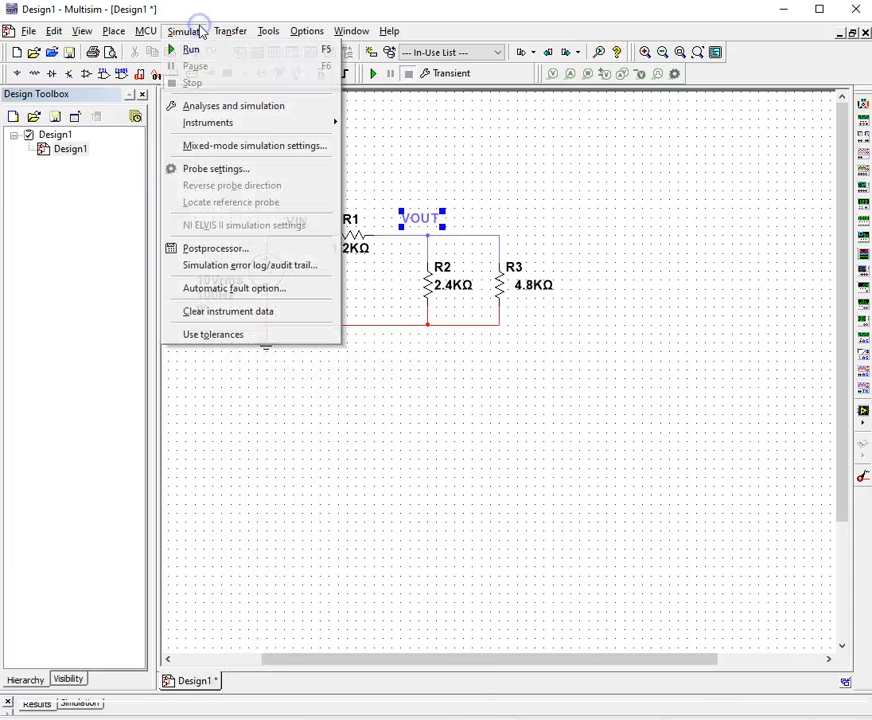
{"action": "left_click", "coordinate": [215, 106]}
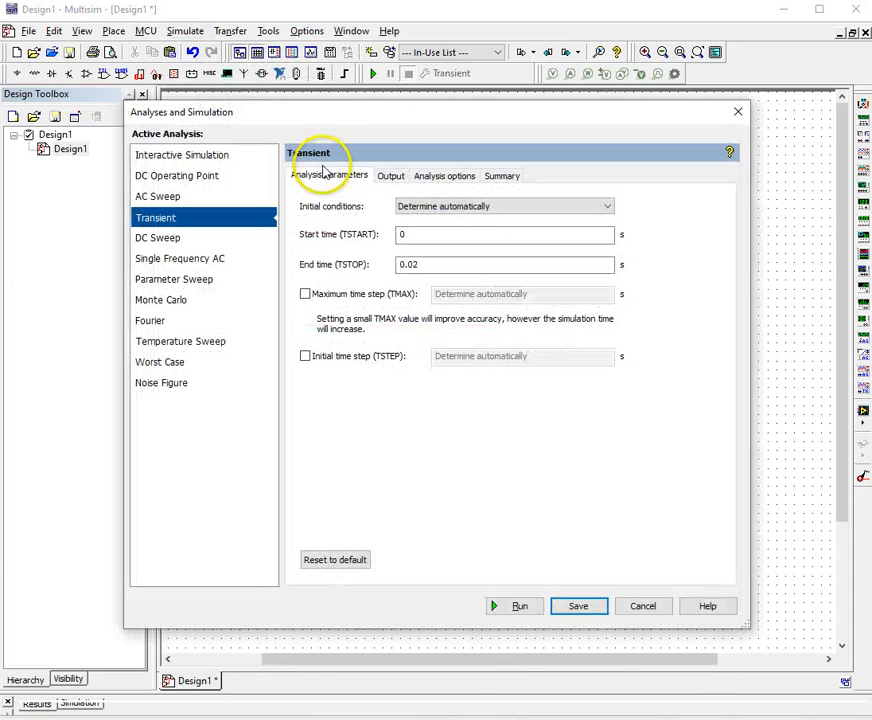
{"action": "left_click", "coordinate": [390, 175]}
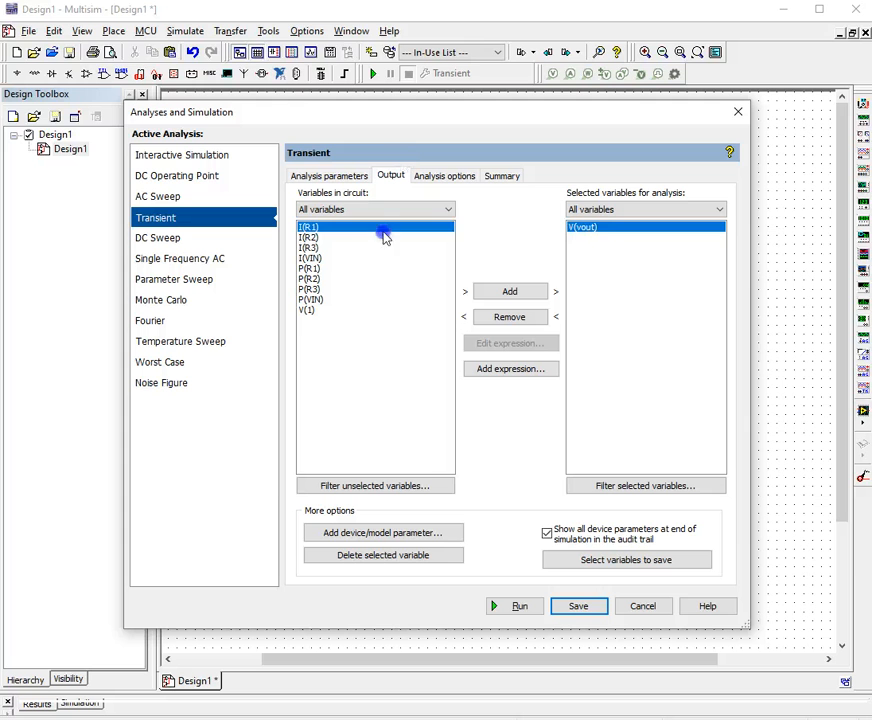
{"action": "left_click", "coordinate": [309, 300]}
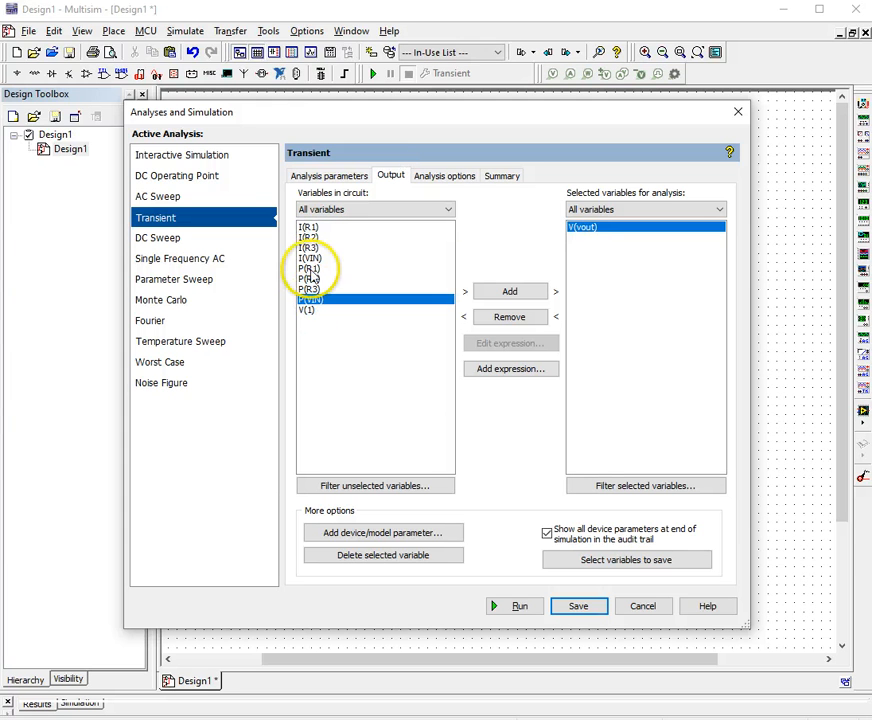
{"action": "left_click", "coordinate": [329, 369]}
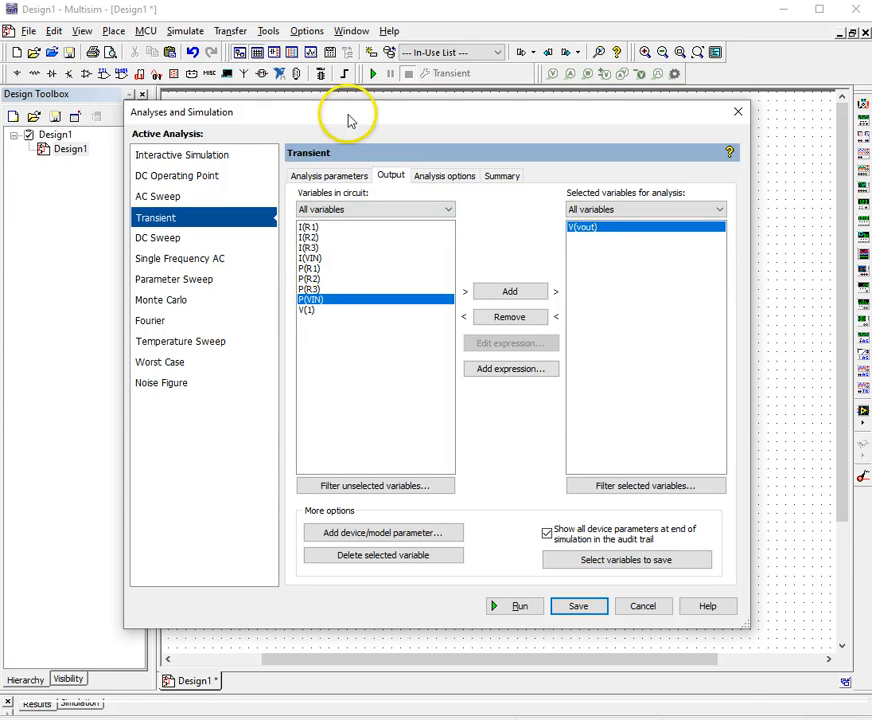
{"action": "left_click_drag", "start_coordinate": [348, 118], "coordinate": [326, 352]}
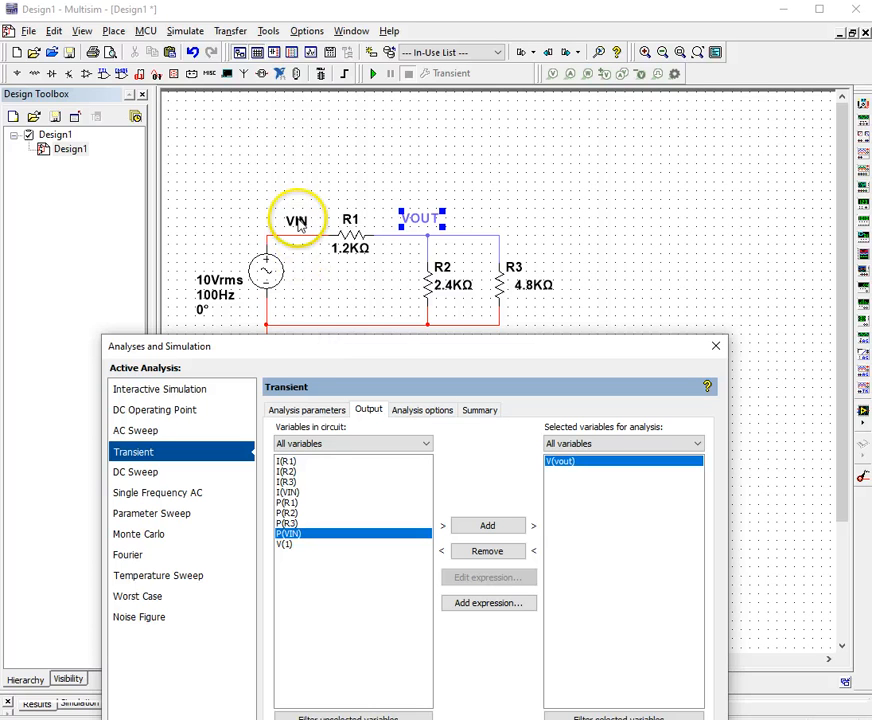
{"action": "left_click", "coordinate": [287, 545]}
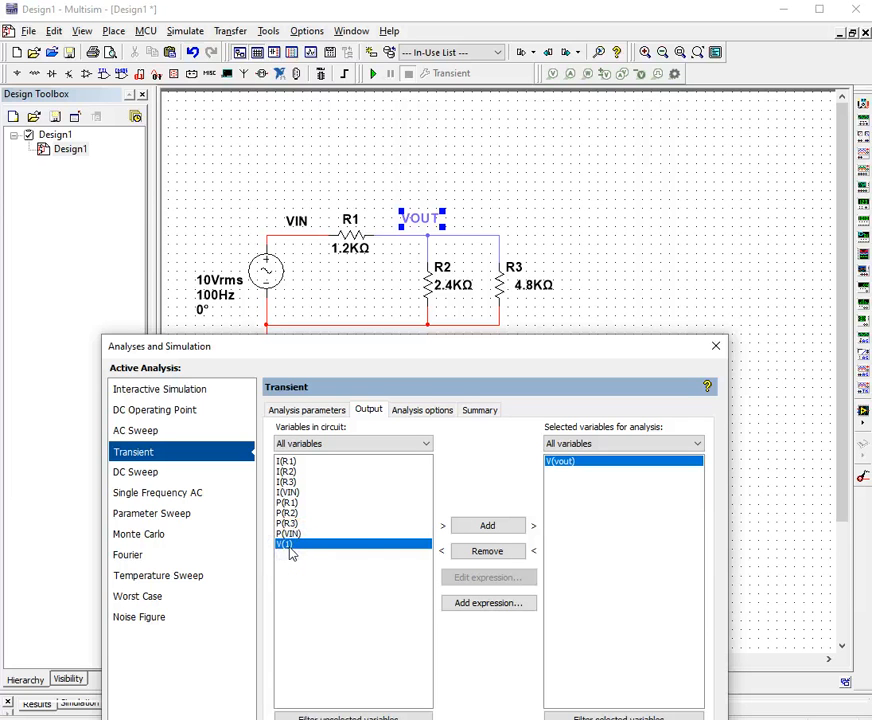
{"action": "left_click", "coordinate": [487, 525]}
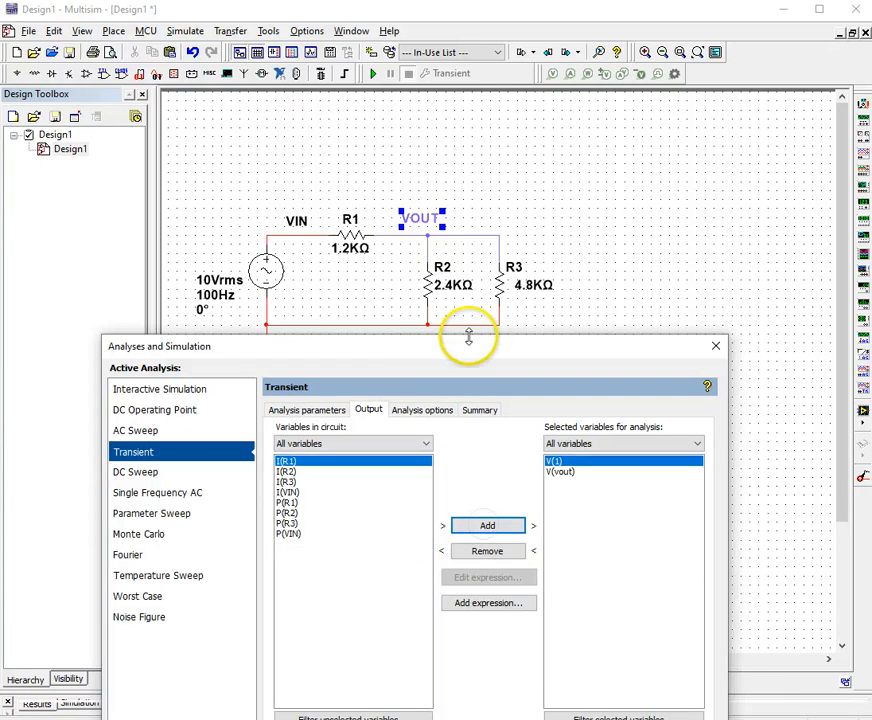
{"action": "left_click_drag", "start_coordinate": [465, 337], "coordinate": [490, 88]}
{"action": "left_click", "coordinate": [511, 586]}
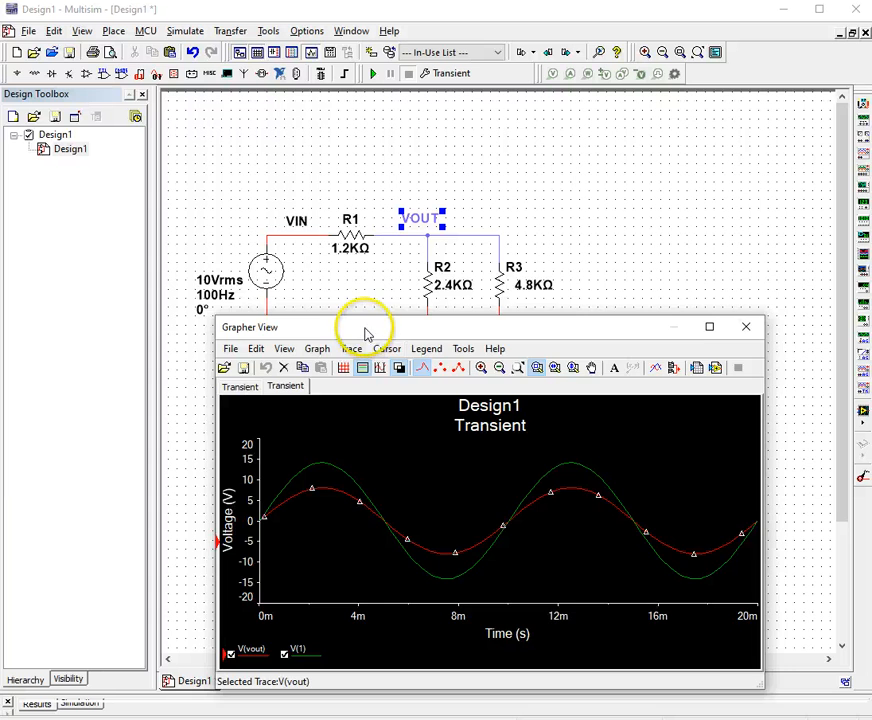
{"action": "left_click_drag", "start_coordinate": [364, 333], "coordinate": [388, 312]}
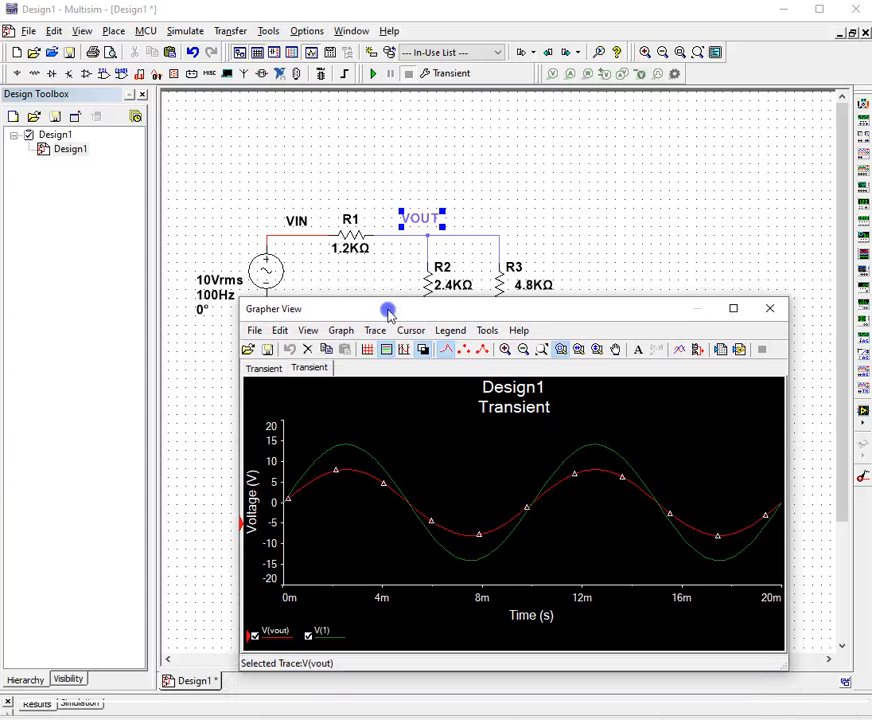
Move the VIN label from above the input wire to just above the source's value label, and close the graph
{"action": "left_click_drag", "start_coordinate": [296, 222], "coordinate": [222, 247]}
{"action": "left_click", "coordinate": [260, 288]}
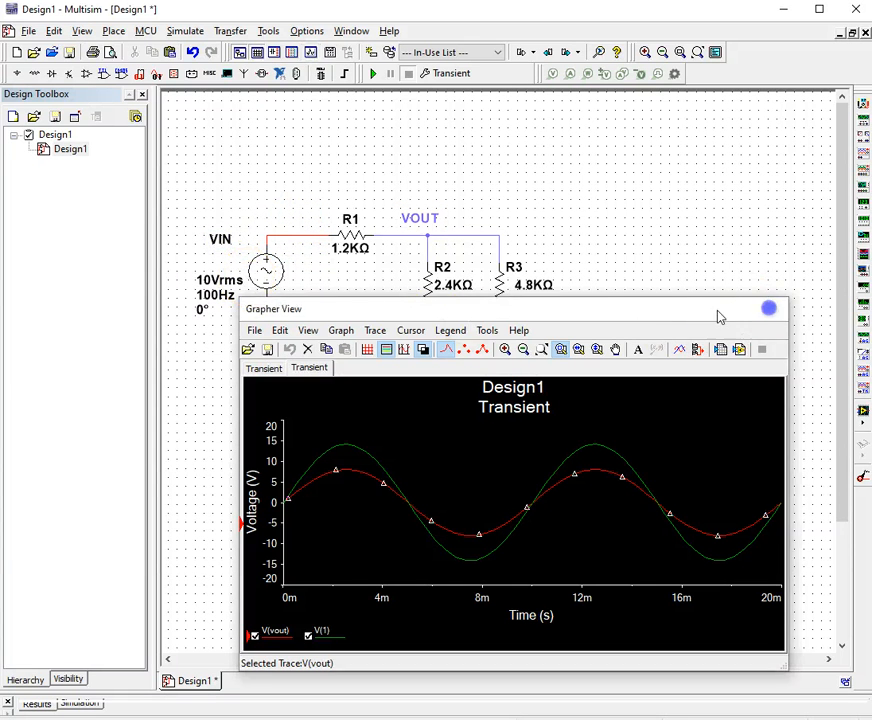
{"action": "left_click", "coordinate": [769, 308]}
Name the net between the source and R1 VINPUT and show its net name
{"action": "double_click", "coordinate": [305, 237]}
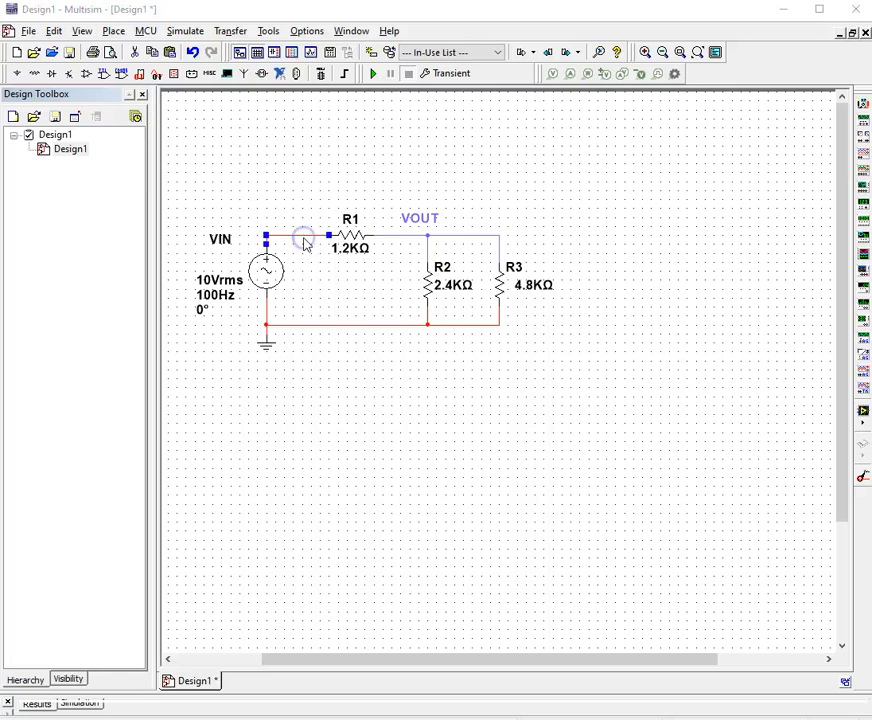
{"action": "left_click", "coordinate": [415, 253]}
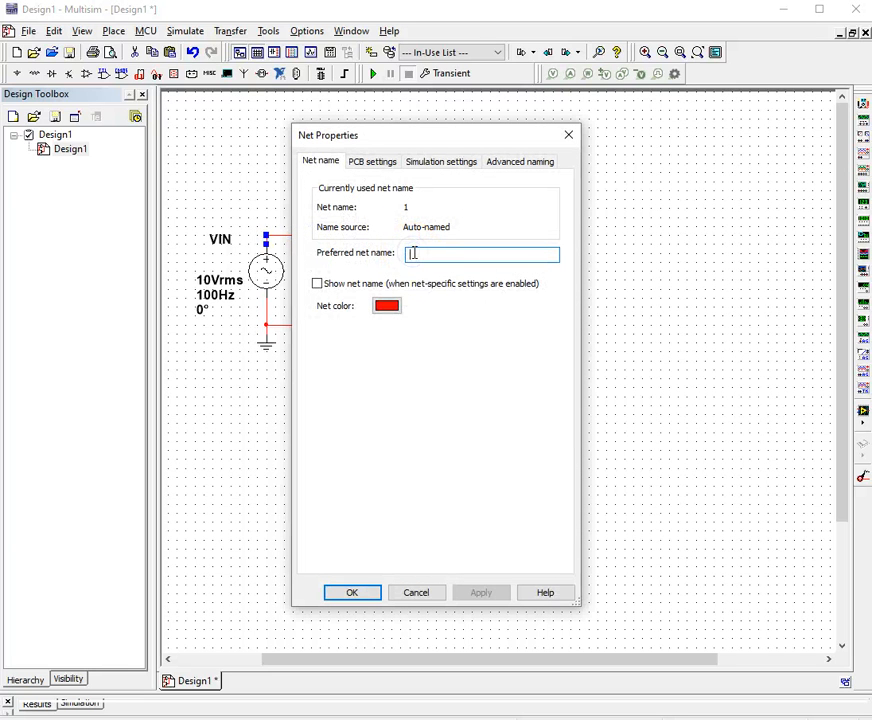
{"action": "left_click", "coordinate": [315, 284]}
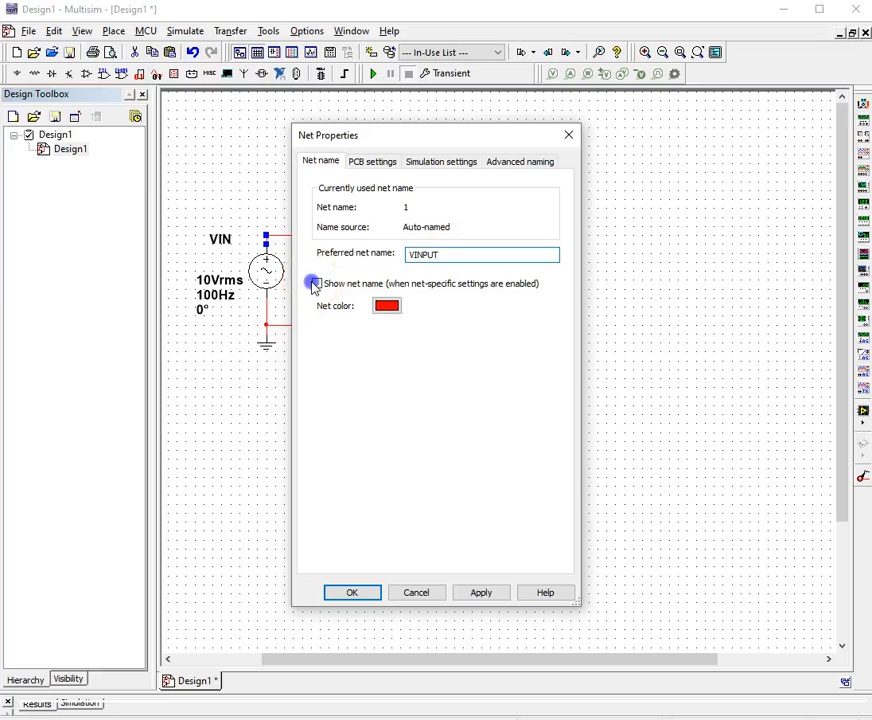
{"action": "left_click", "coordinate": [345, 593]}
Add V(vinput) to the transient analysis output variables alongside V(vout) and run the analysis
{"action": "left_click", "coordinate": [183, 31]}
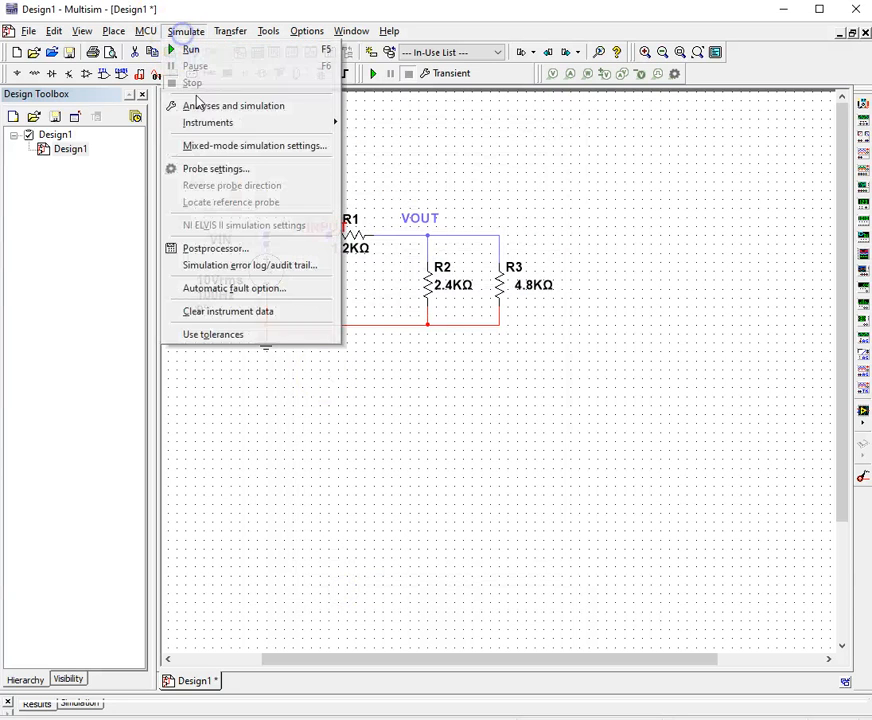
{"action": "left_click", "coordinate": [208, 107]}
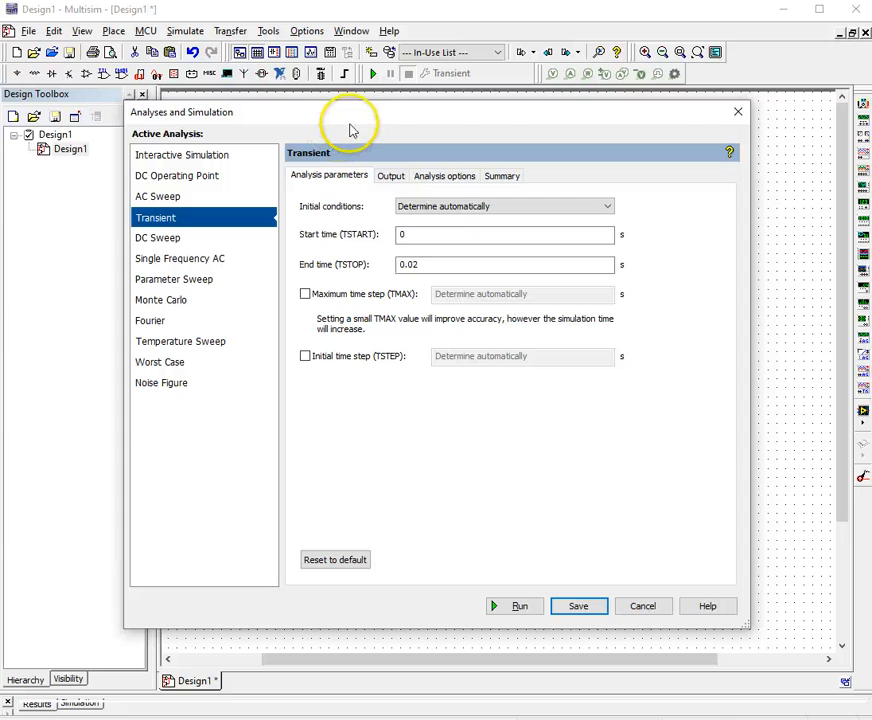
{"action": "left_click", "coordinate": [390, 175]}
{"action": "left_click_drag", "start_coordinate": [391, 123], "coordinate": [346, 231]}
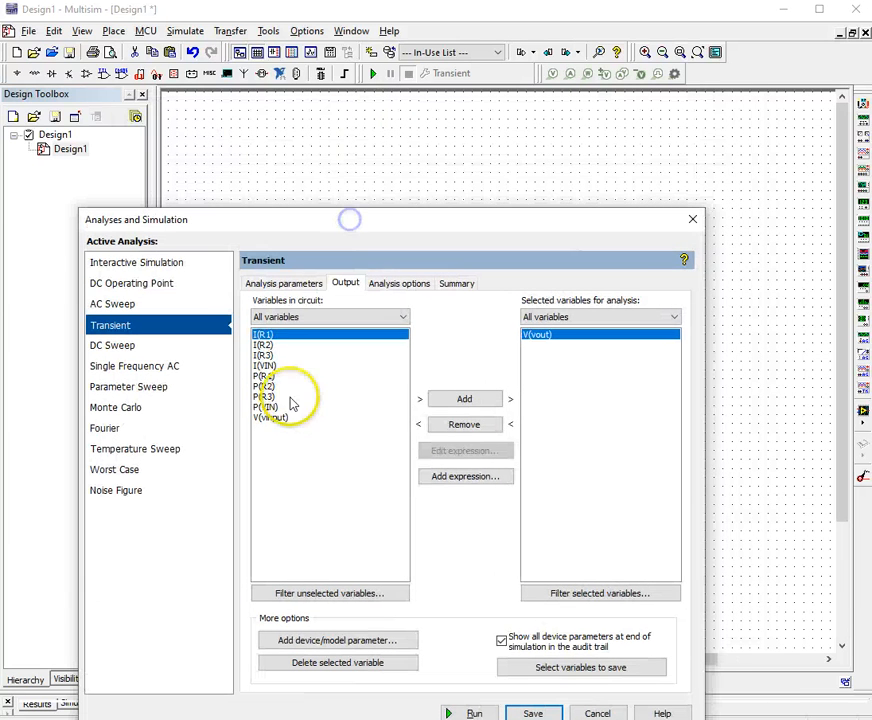
{"action": "left_click", "coordinate": [272, 417]}
{"action": "left_click", "coordinate": [462, 400]}
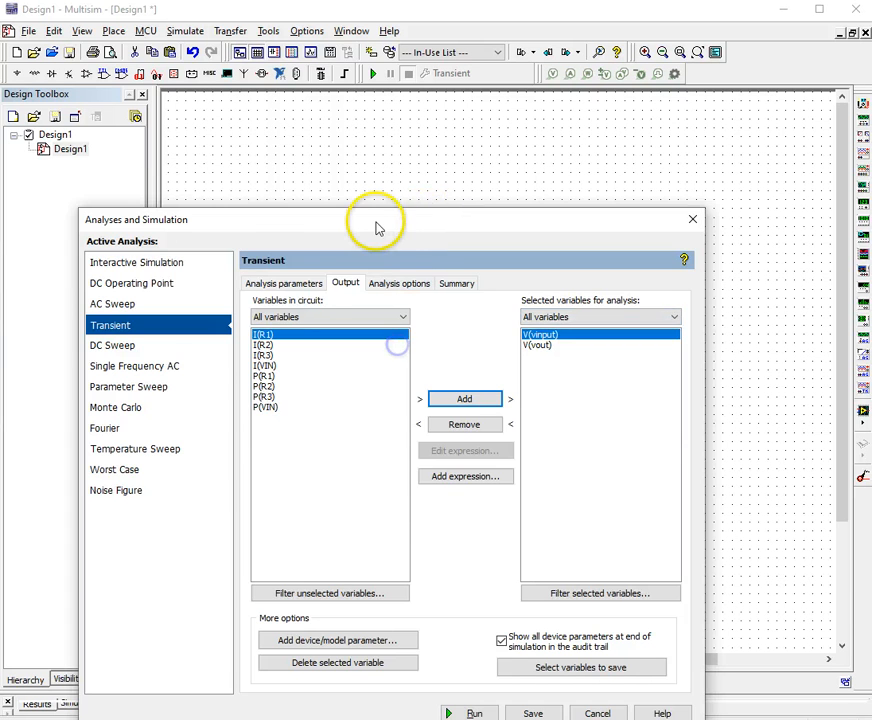
{"action": "left_click_drag", "start_coordinate": [376, 228], "coordinate": [357, 349]}
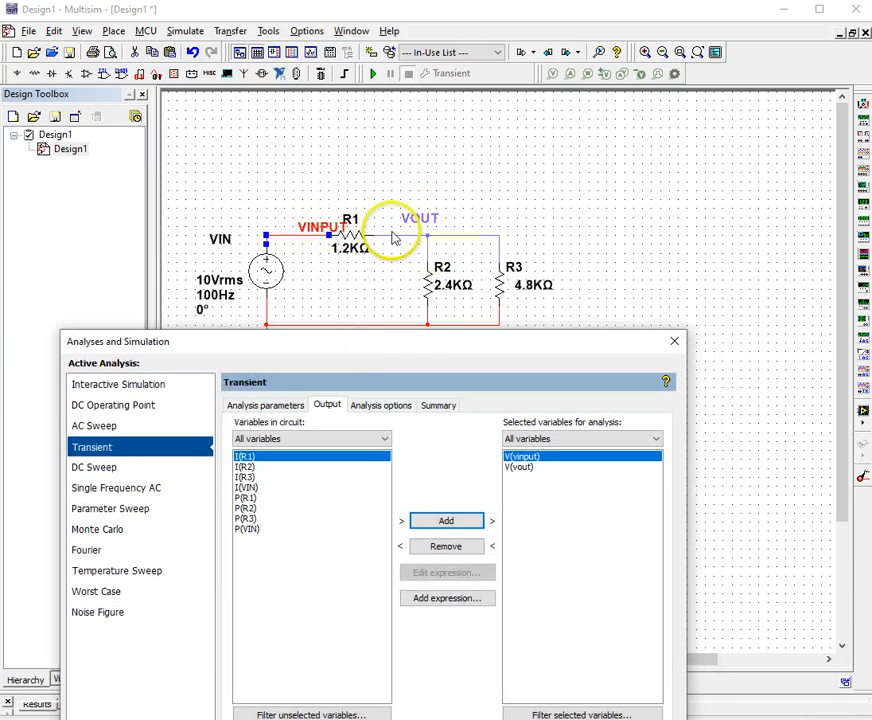
{"action": "left_click_drag", "start_coordinate": [406, 344], "coordinate": [430, 113]}
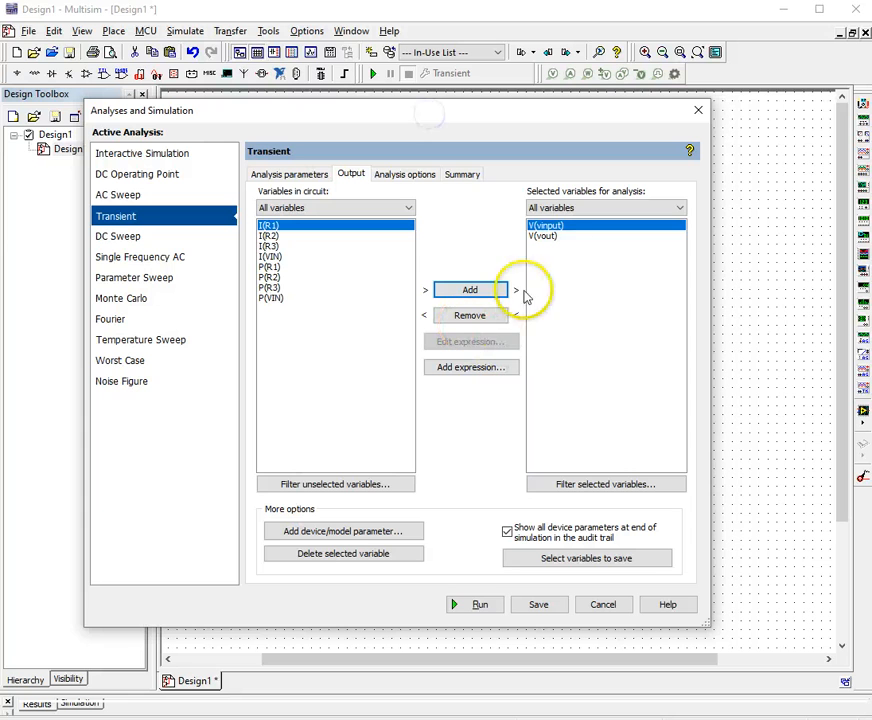
{"action": "left_click", "coordinate": [476, 606]}
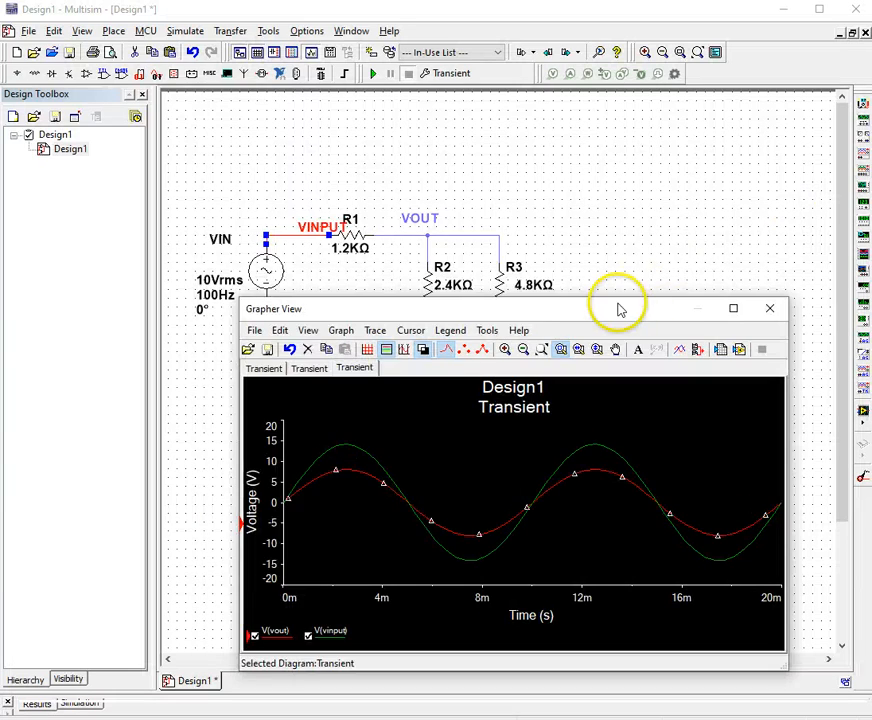
Enlarge the graph window and display the newest transient plot on a white background with grid lines
{"action": "left_click_drag", "start_coordinate": [619, 307], "coordinate": [391, 78]}
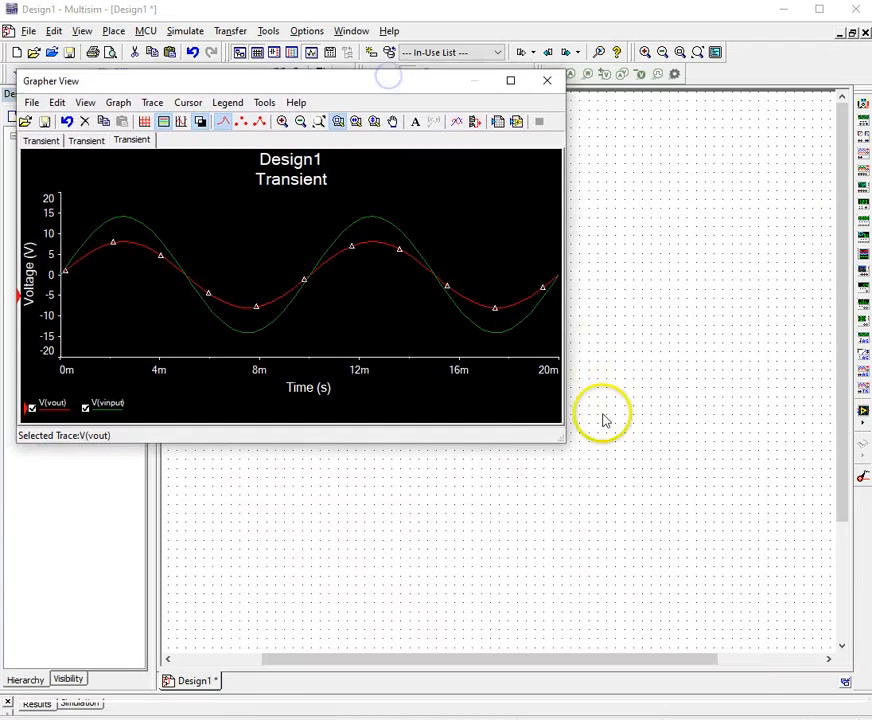
{"action": "left_click_drag", "start_coordinate": [564, 438], "coordinate": [788, 535]}
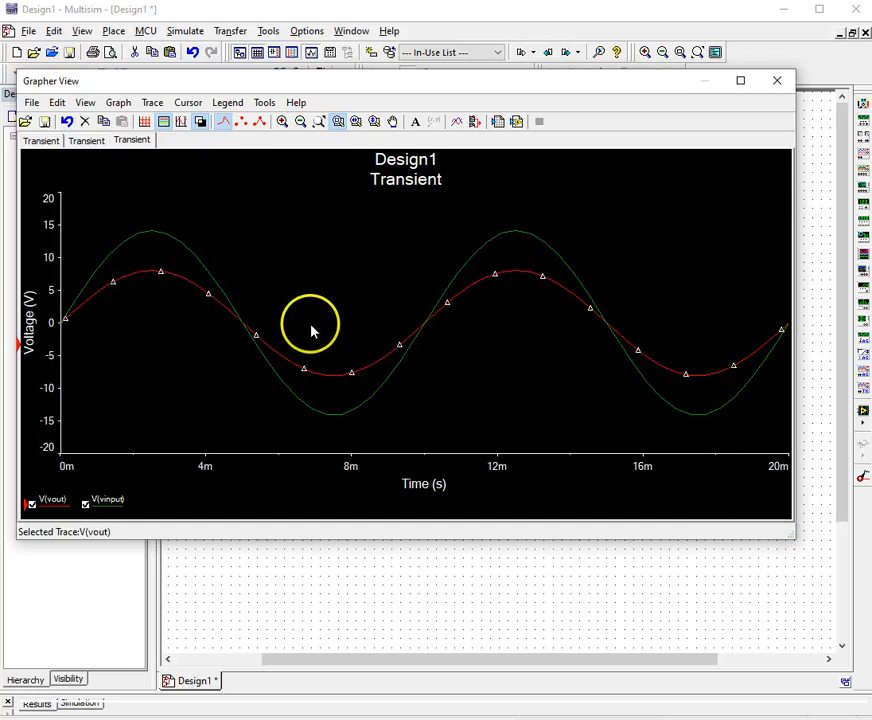
{"action": "left_click", "coordinate": [200, 122]}
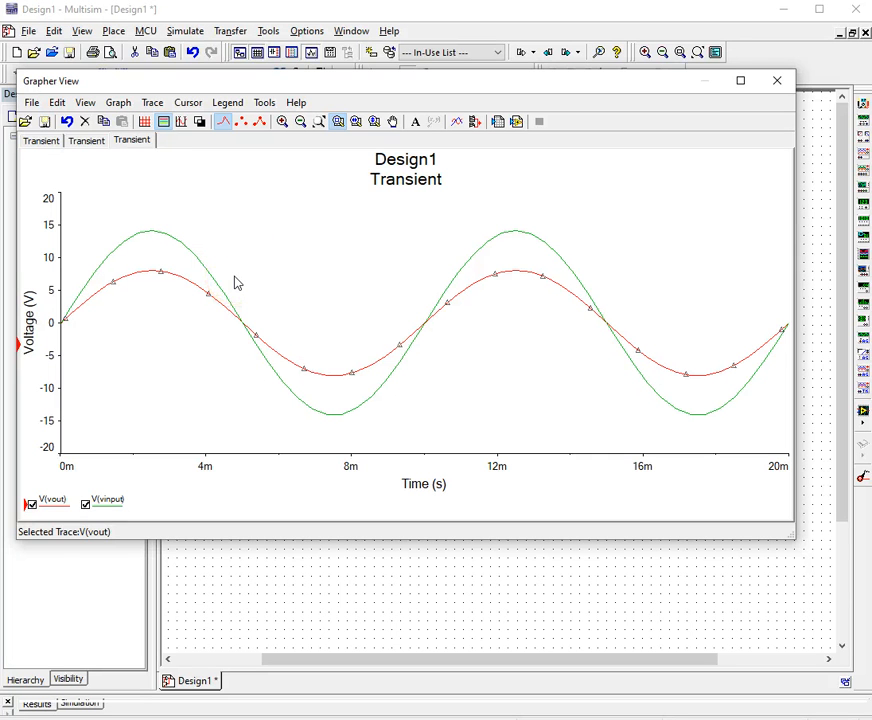
{"action": "left_click", "coordinate": [125, 140]}
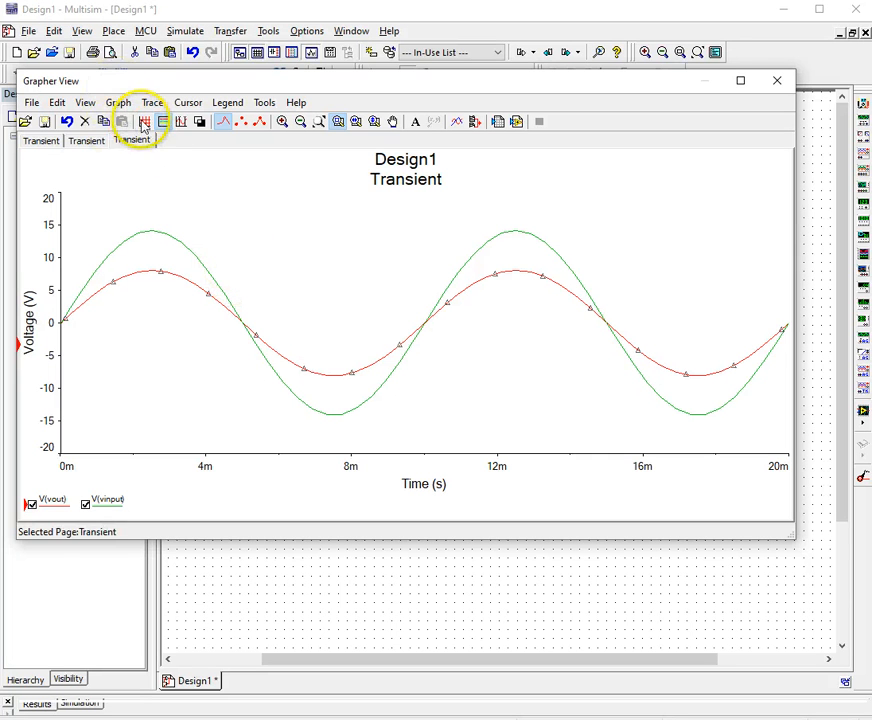
{"action": "left_click", "coordinate": [145, 121]}
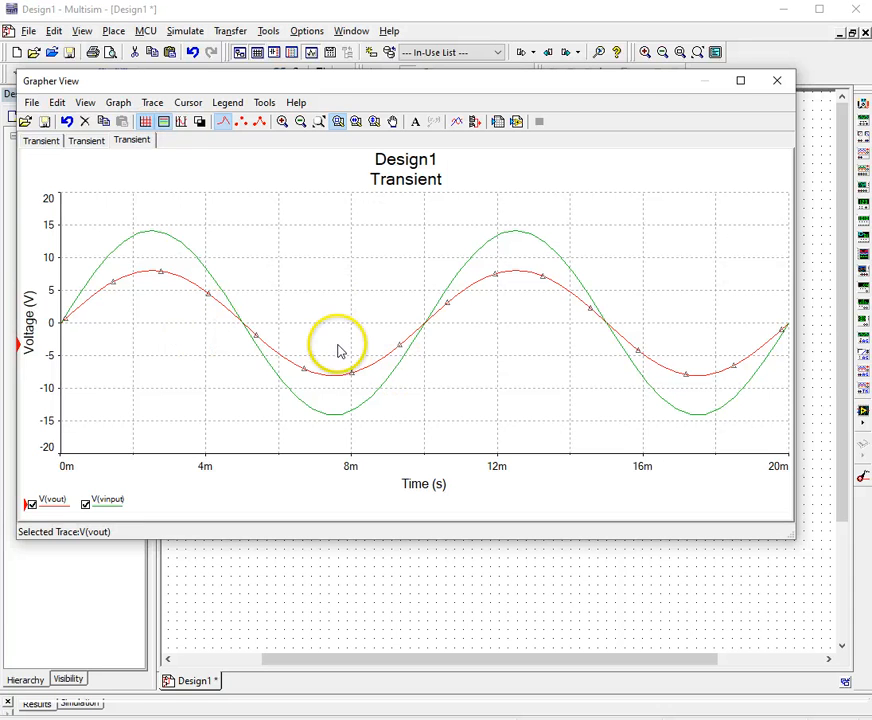
Show the graph cursors and make the graph taller, with the cursor readout moved below the first positive peaks
{"action": "left_click", "coordinate": [181, 122]}
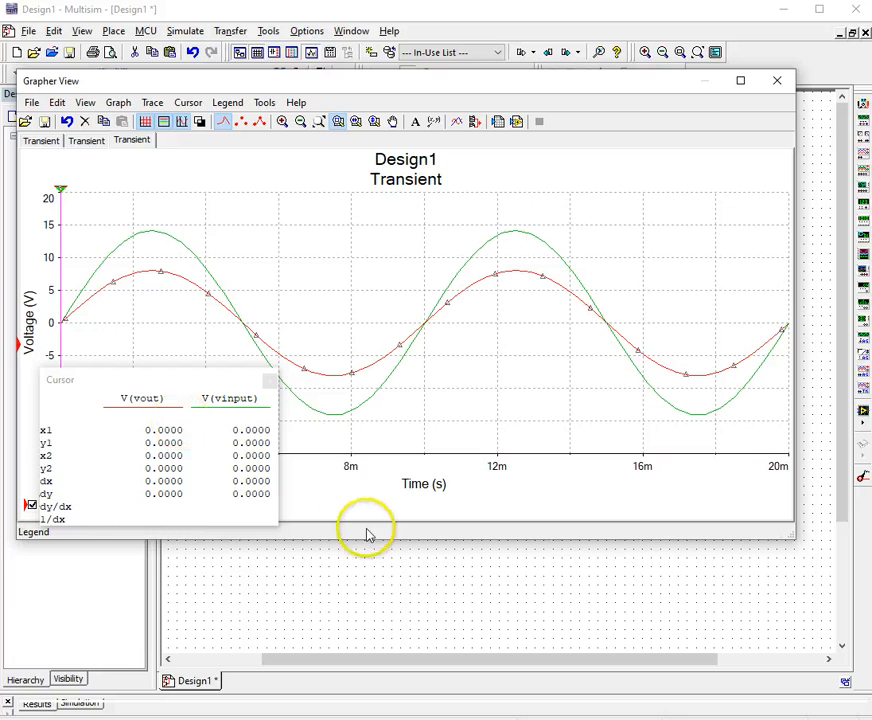
{"action": "left_click_drag", "start_coordinate": [350, 541], "coordinate": [350, 717]}
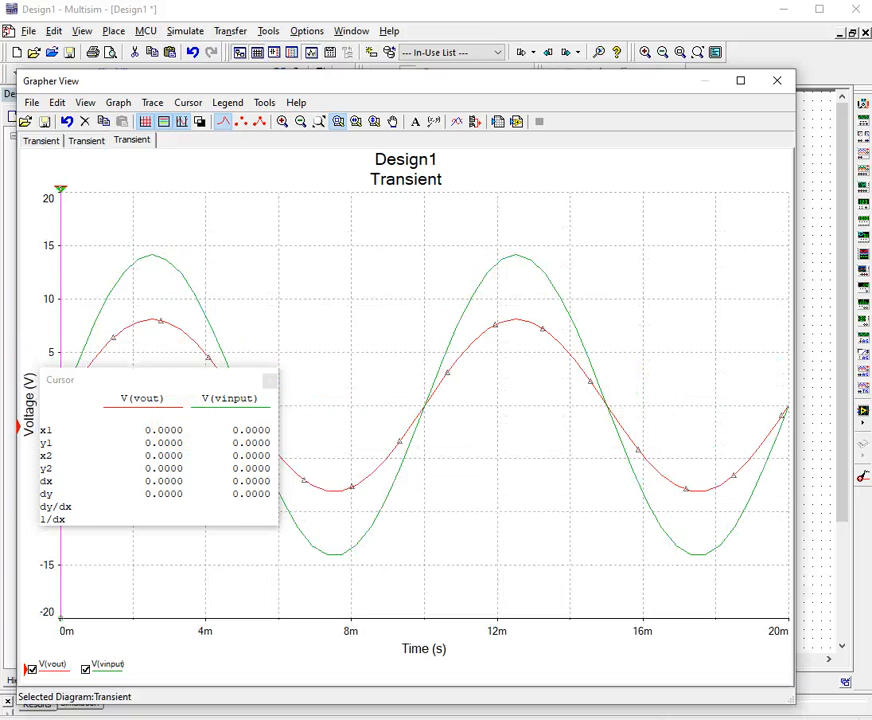
{"action": "left_click", "coordinate": [165, 465]}
{"action": "left_click_drag", "start_coordinate": [165, 465], "coordinate": [176, 574]}
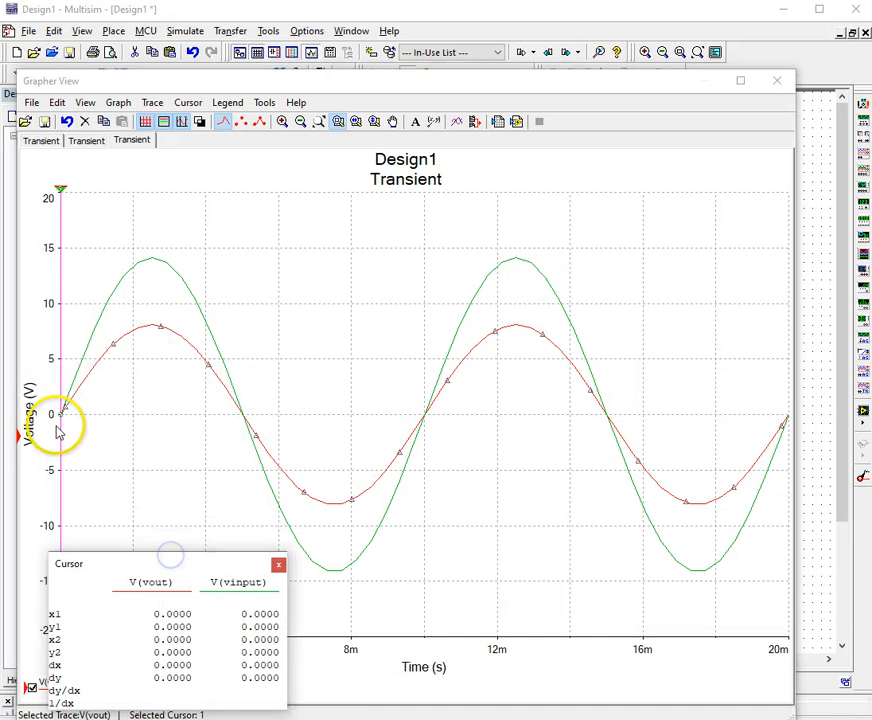
Place cursor 2 on the first positive peak at about 2.49 ms to measure the V(vout) and V(vinput) peak voltages
{"action": "left_click_drag", "start_coordinate": [64, 424], "coordinate": [148, 466]}
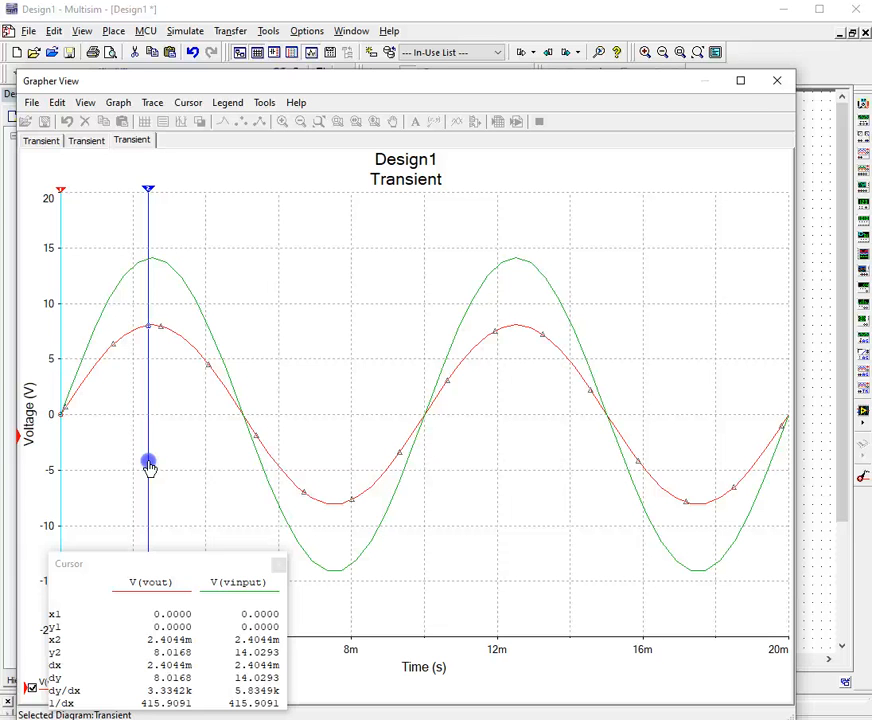
{"action": "left_click", "coordinate": [148, 465]}
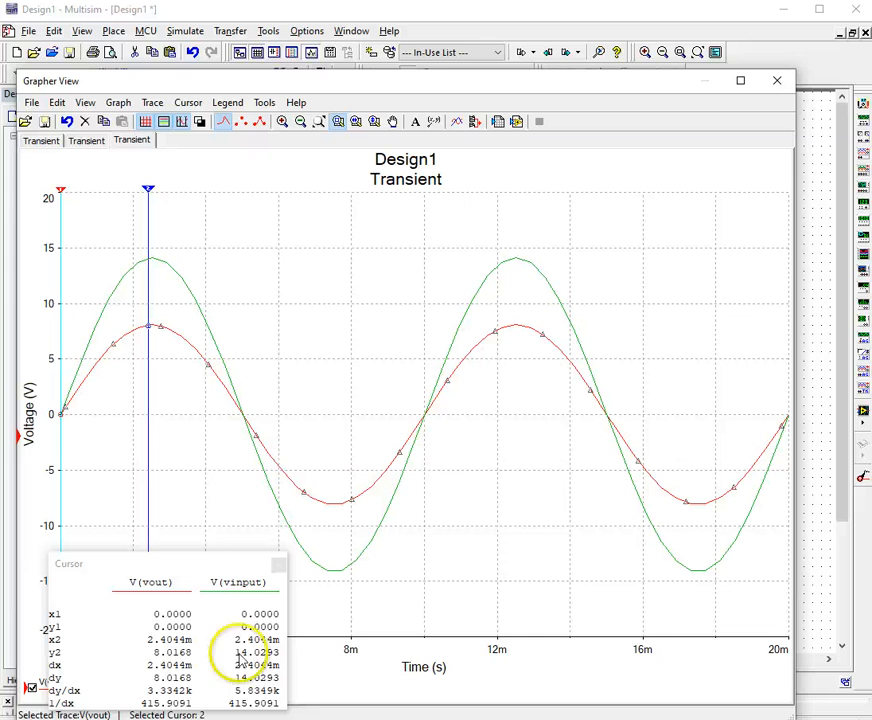
{"action": "left_click_drag", "start_coordinate": [148, 505], "coordinate": [151, 499]}
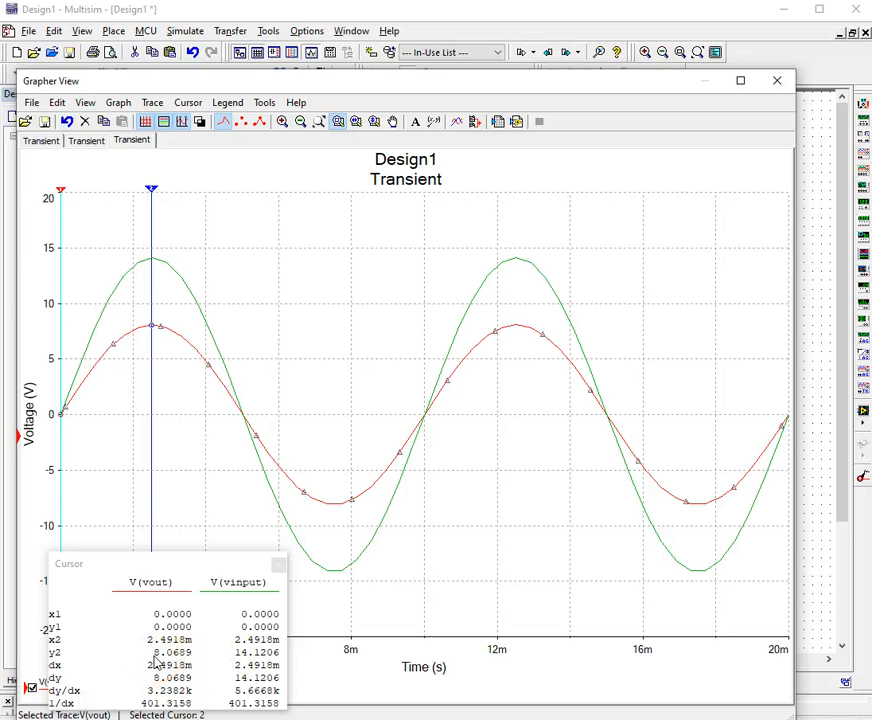
Place cursor 1 on the first negative peak at about 7.54 ms to measure the peak-to-peak voltages of both traces
{"action": "left_click_drag", "start_coordinate": [61, 485], "coordinate": [336, 548]}
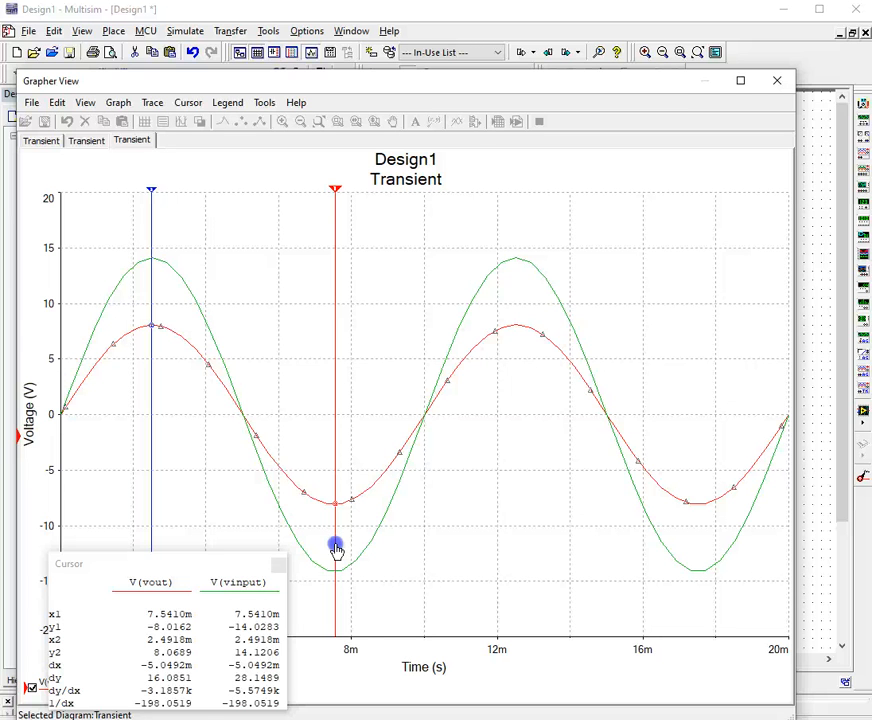
{"action": "left_click_drag", "start_coordinate": [336, 548], "coordinate": [339, 597]}
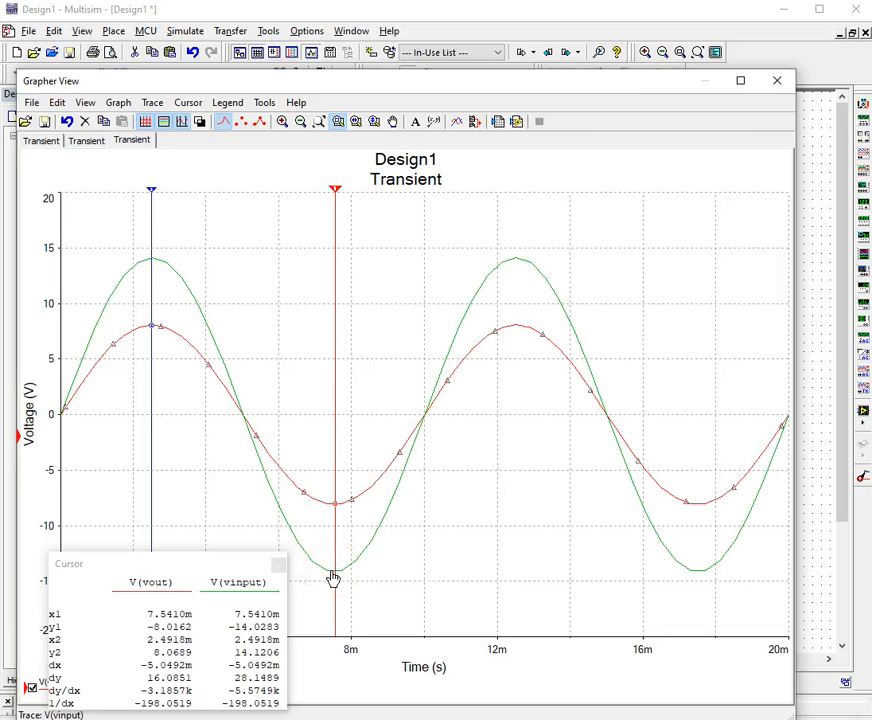
{"action": "left_click_drag", "start_coordinate": [128, 666], "coordinate": [157, 680]}
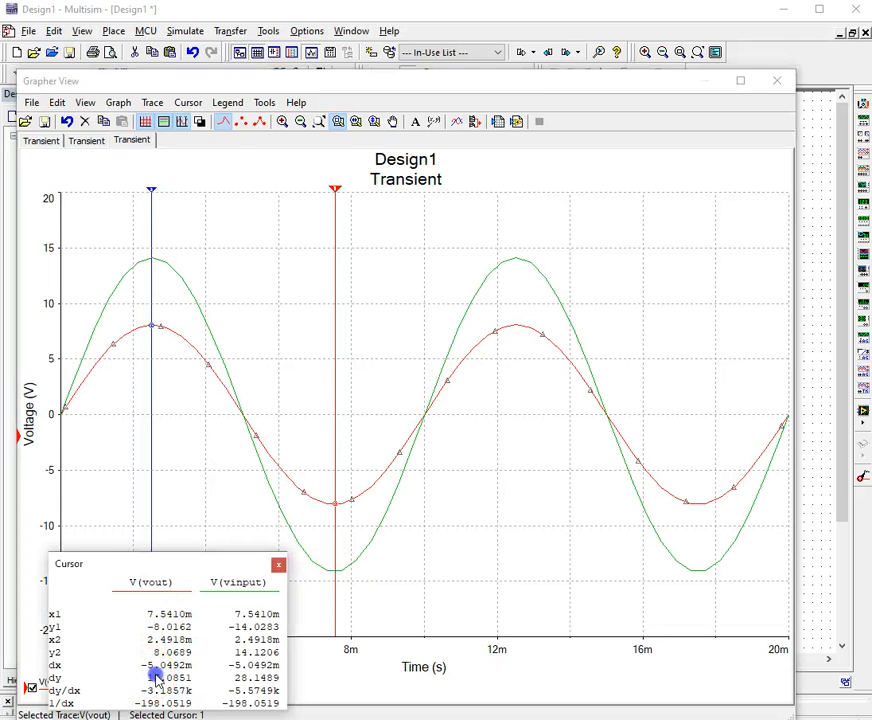
Compare the input and output peak readings, and move cursor 1 to the second positive peak to measure the period
{"action": "left_click", "coordinate": [266, 680]}
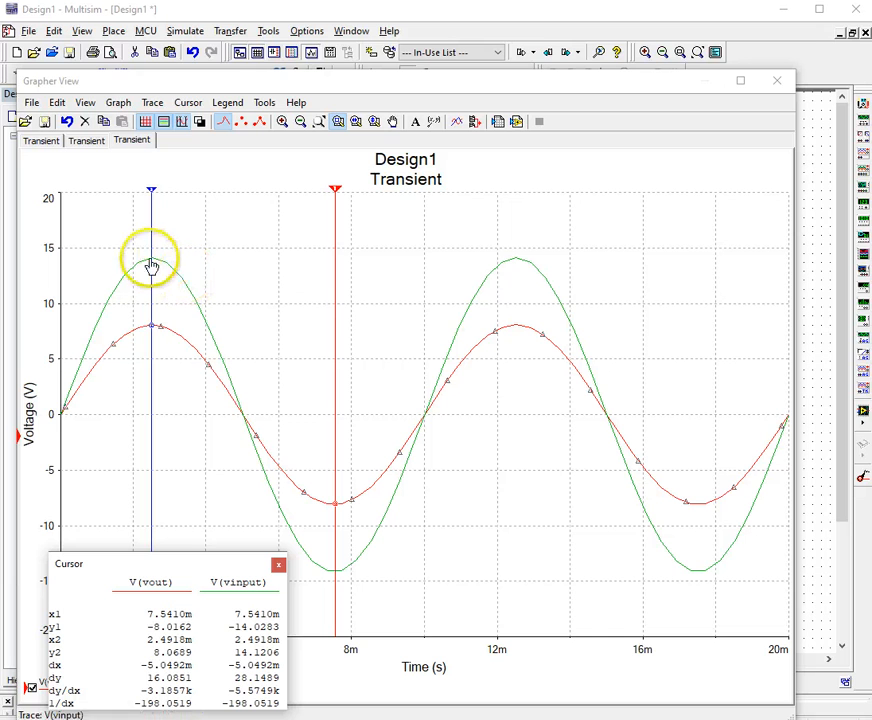
{"action": "left_click", "coordinate": [151, 328]}
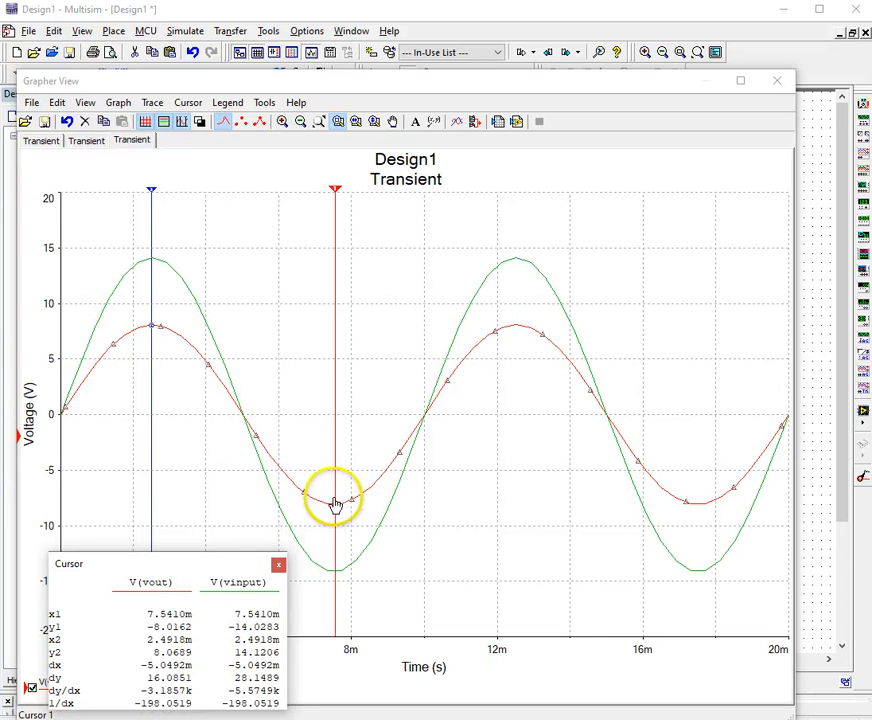
{"action": "mouse_move", "coordinate": [338, 498]}
{"action": "left_mouse_down"}
{"action": "mouse_move", "coordinate": [518, 506]}
{"action": "mouse_move", "coordinate": [516, 494]}
{"action": "left_mouse_up"}
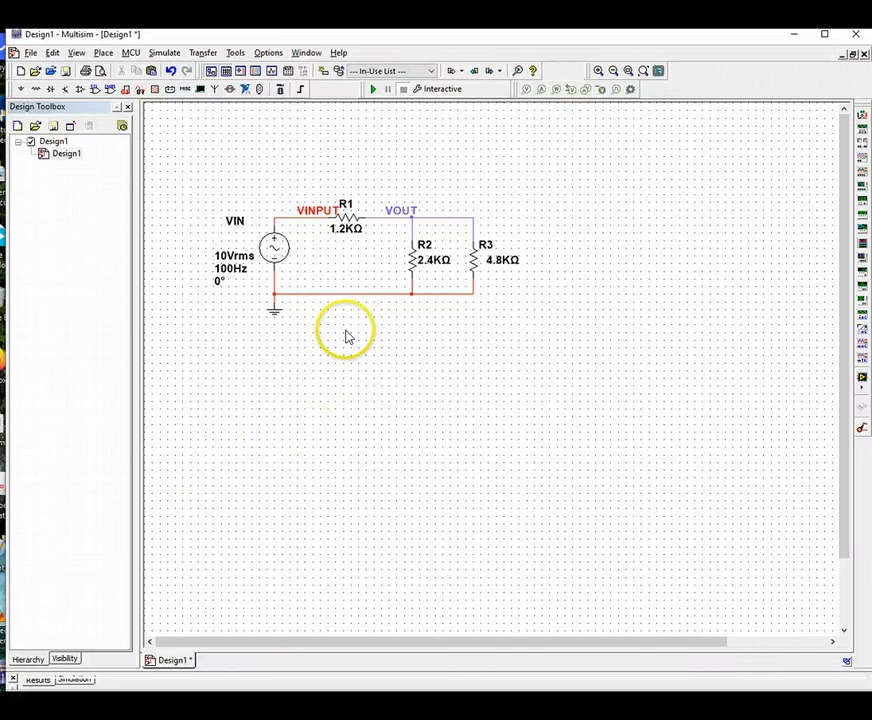
Place an oscilloscope above the divider and wire channel A to VINPUT, channel B to VOUT and both negative terminals to ground
{"action": "left_click", "coordinate": [862, 161]}
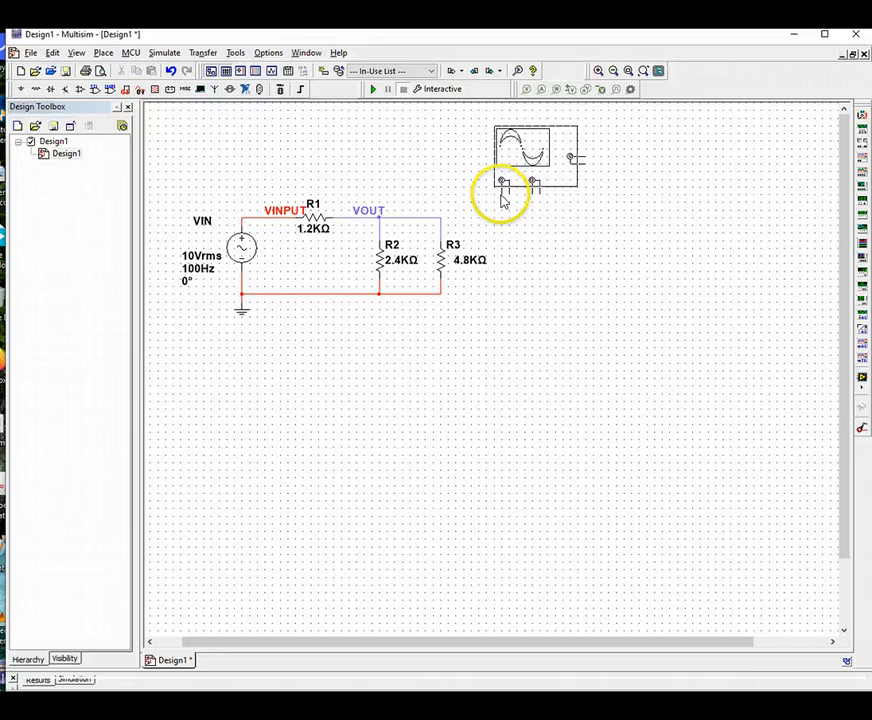
{"action": "left_click", "coordinate": [502, 197]}
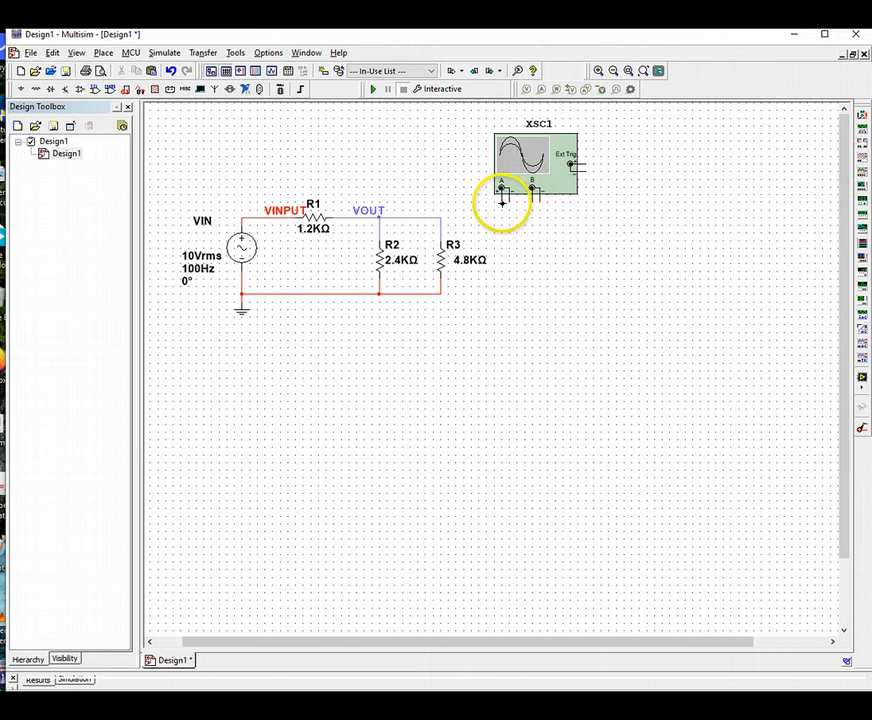
{"action": "left_click", "coordinate": [501, 198]}
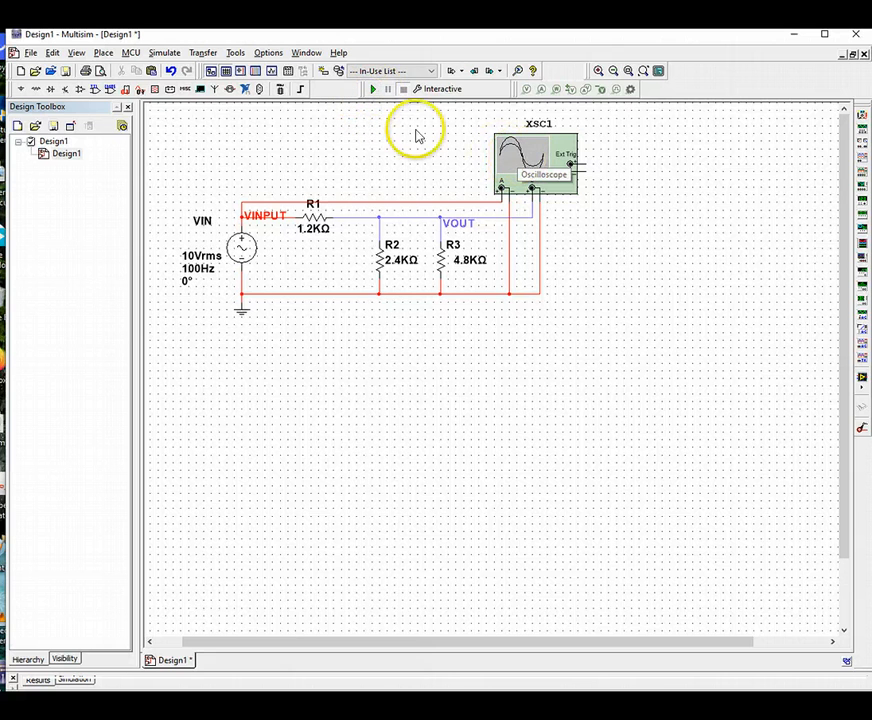
Run the interactive simulation and view both channels in an enlarged oscilloscope window with the trigger set to Single
{"action": "left_click", "coordinate": [373, 90]}
{"action": "double_click", "coordinate": [522, 177]}
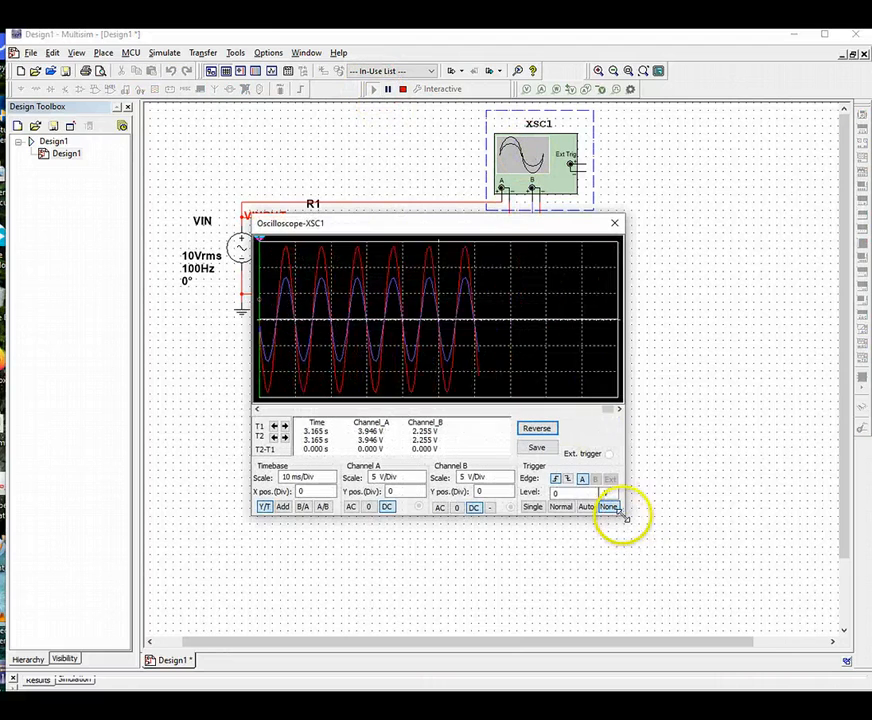
{"action": "left_click_drag", "start_coordinate": [625, 516], "coordinate": [816, 625]}
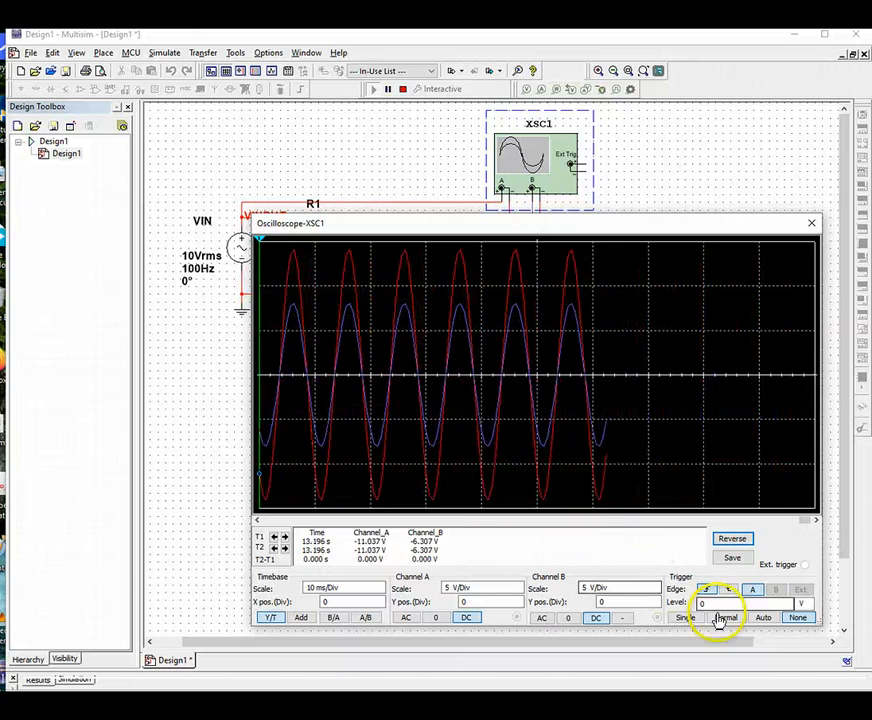
{"action": "left_click", "coordinate": [684, 617]}
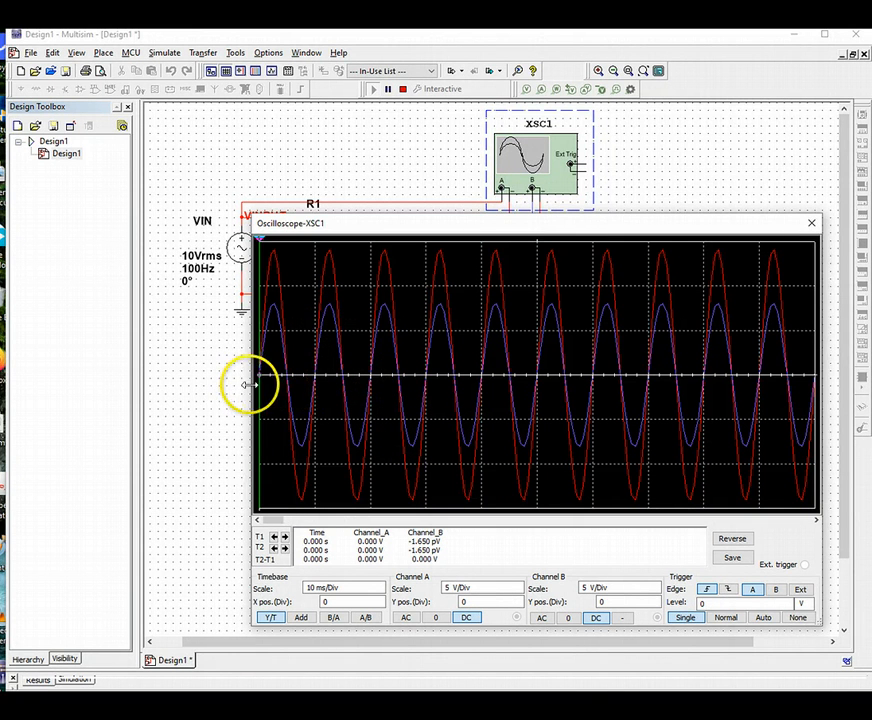
{"action": "left_click_drag", "start_coordinate": [244, 383], "coordinate": [189, 373]}
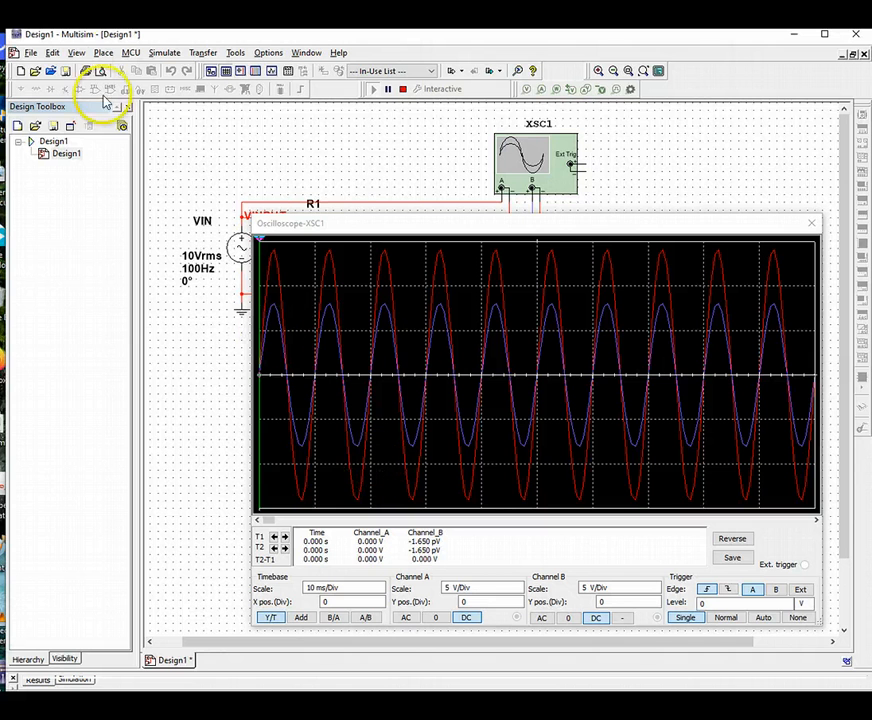
View the oscilloscope capture in the Grapher, check the Channel B trace options, and close the graph window
{"action": "left_click", "coordinate": [75, 53]}
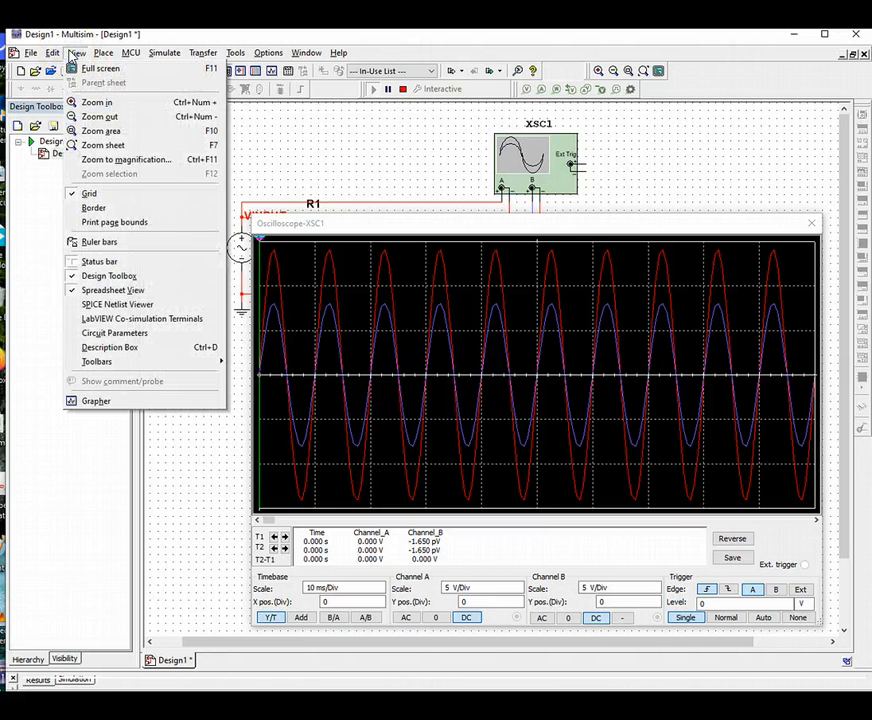
{"action": "left_click", "coordinate": [100, 400]}
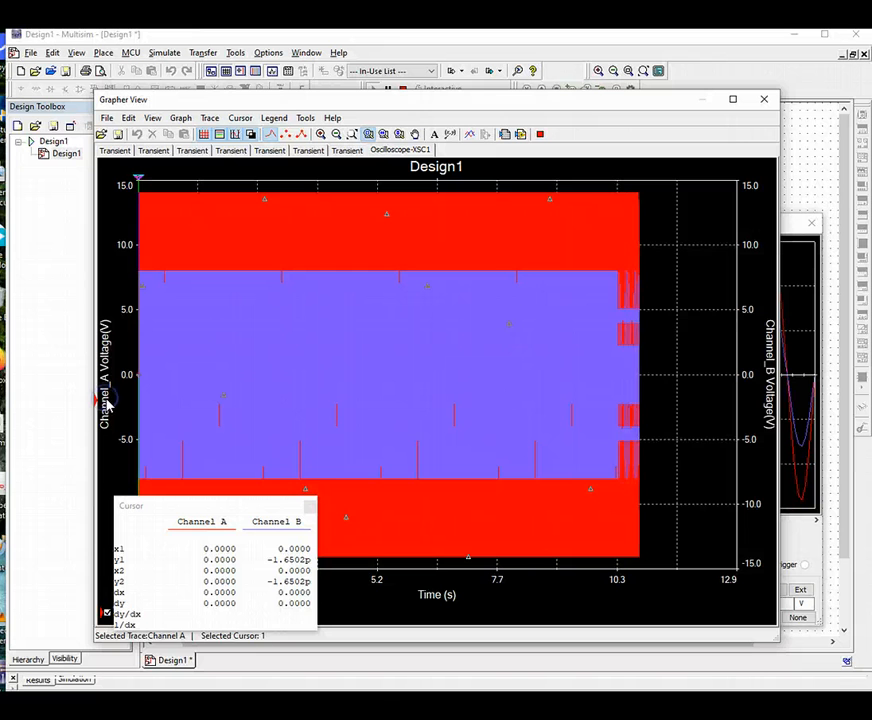
{"action": "left_click", "coordinate": [307, 350]}
{"action": "right_click", "coordinate": [321, 362]}
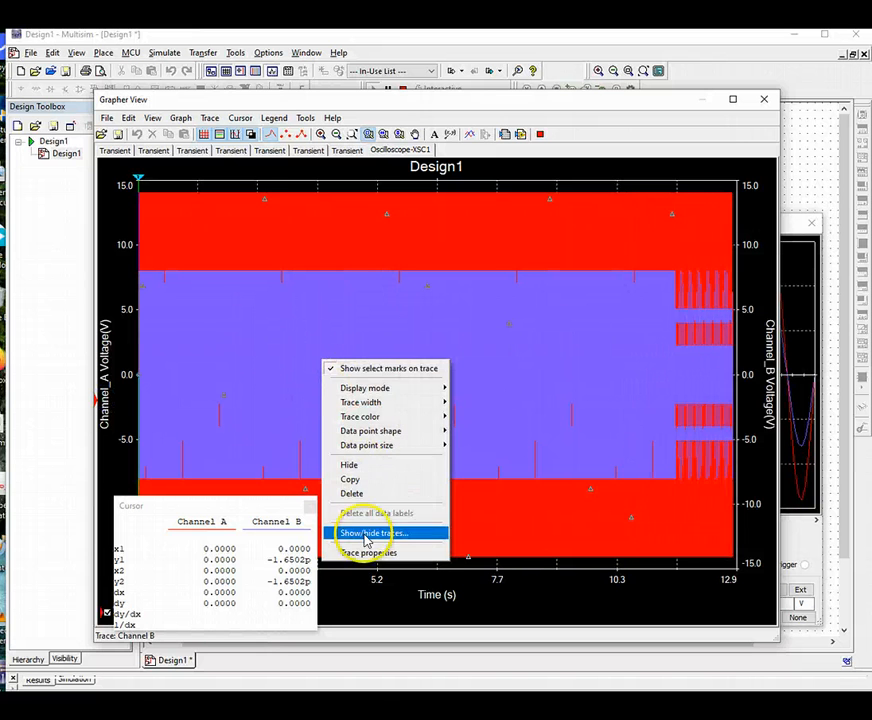
{"action": "left_click", "coordinate": [545, 535]}
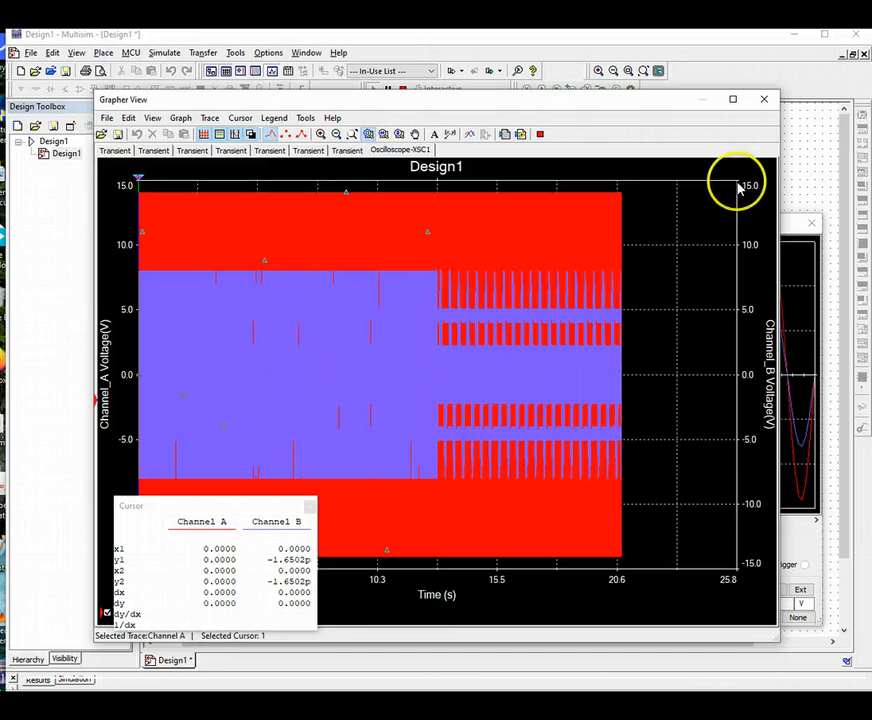
{"action": "left_click", "coordinate": [764, 99]}
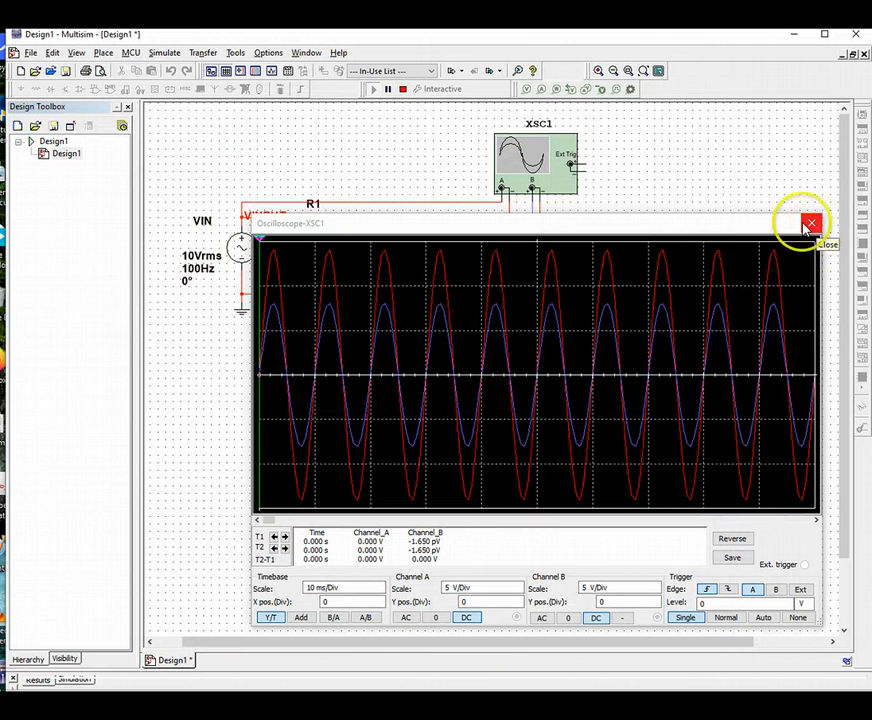
Stop the interactive simulation and delete oscilloscope XSC1 from the schematic
{"action": "left_click", "coordinate": [402, 89]}
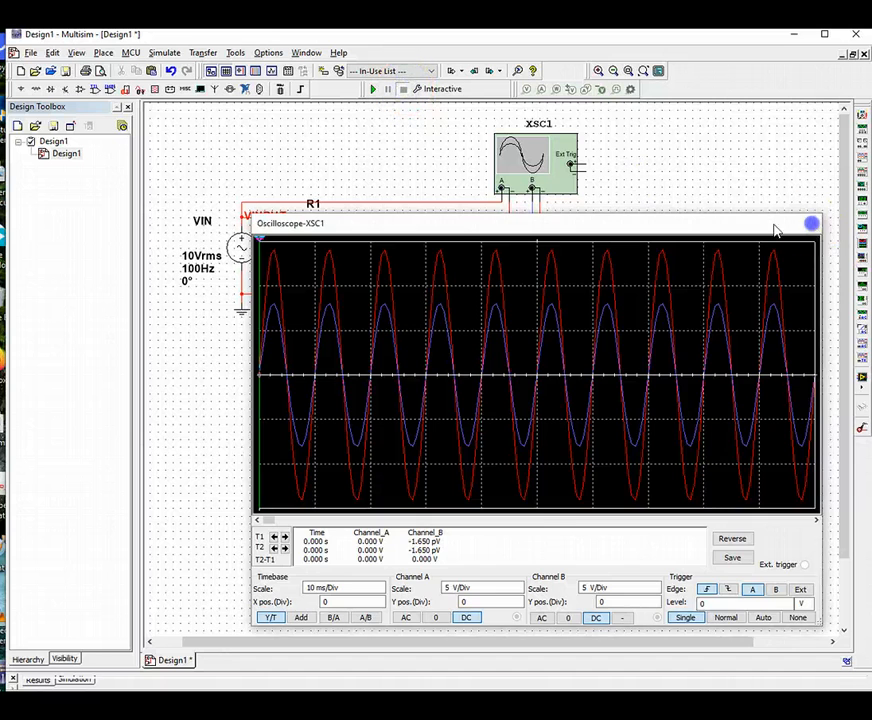
{"action": "left_click", "coordinate": [811, 223]}
{"action": "left_click", "coordinate": [530, 165]}
{"action": "key", "text": "Delete"}
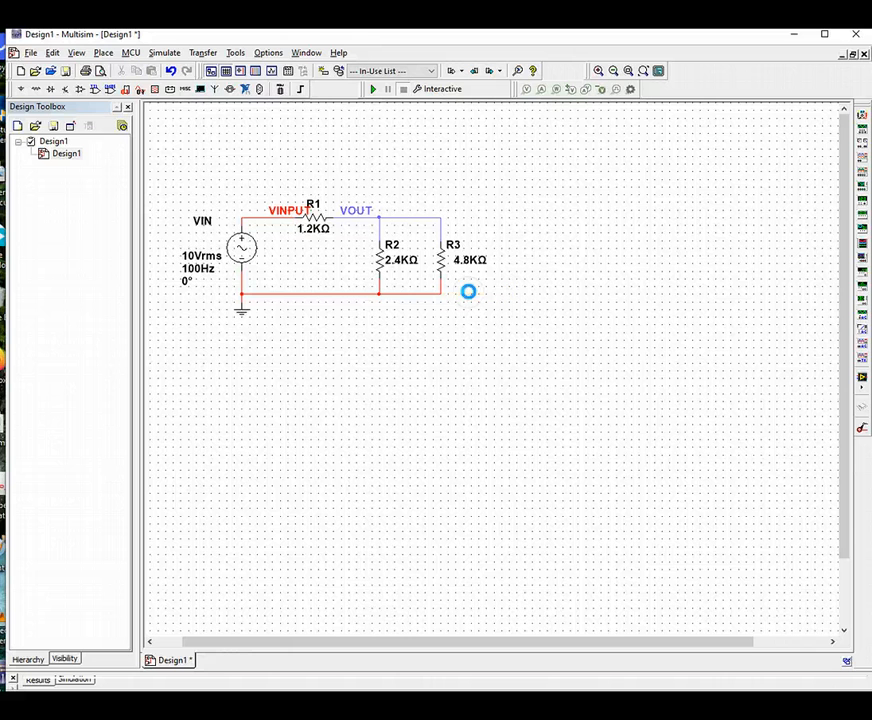
Run a transient analysis from 0 to 0.001 s with V(vinput) and V(vout) as outputs, and close its graph
{"action": "left_click", "coordinate": [167, 52]}
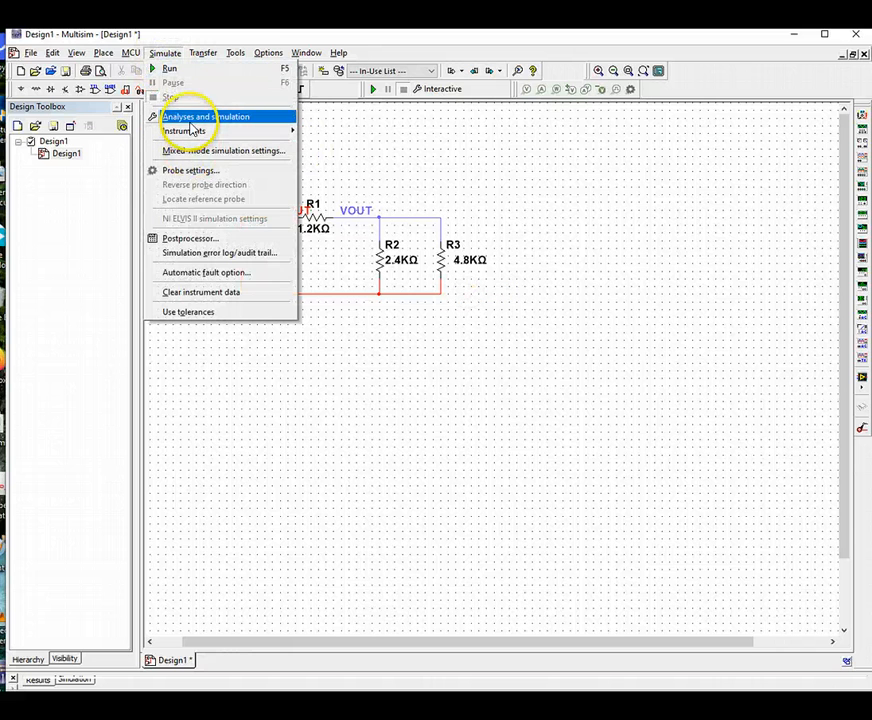
{"action": "left_click", "coordinate": [195, 118]}
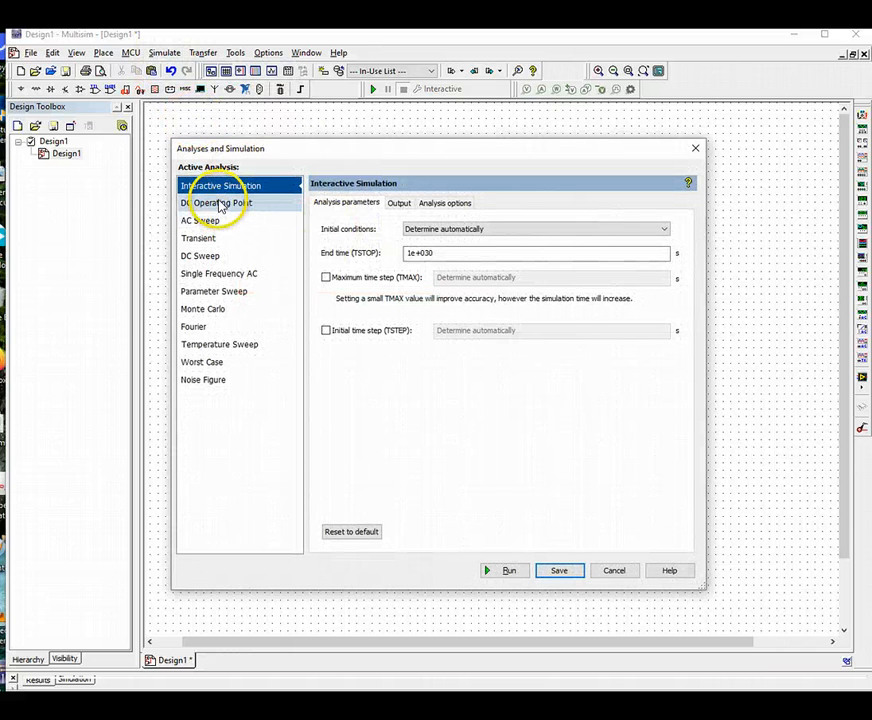
{"action": "left_click", "coordinate": [205, 237]}
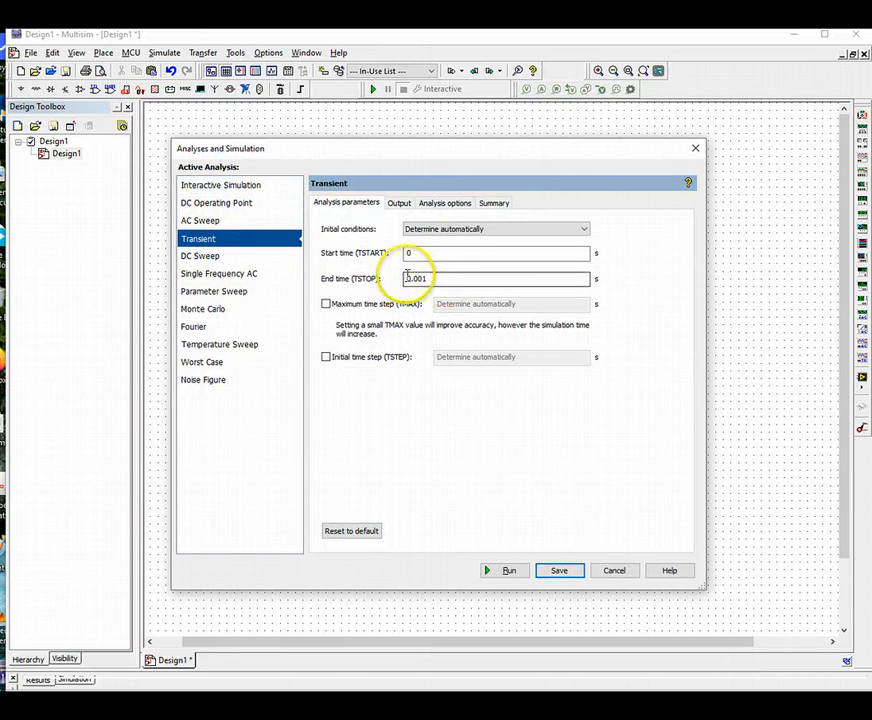
{"action": "left_click", "coordinate": [399, 203]}
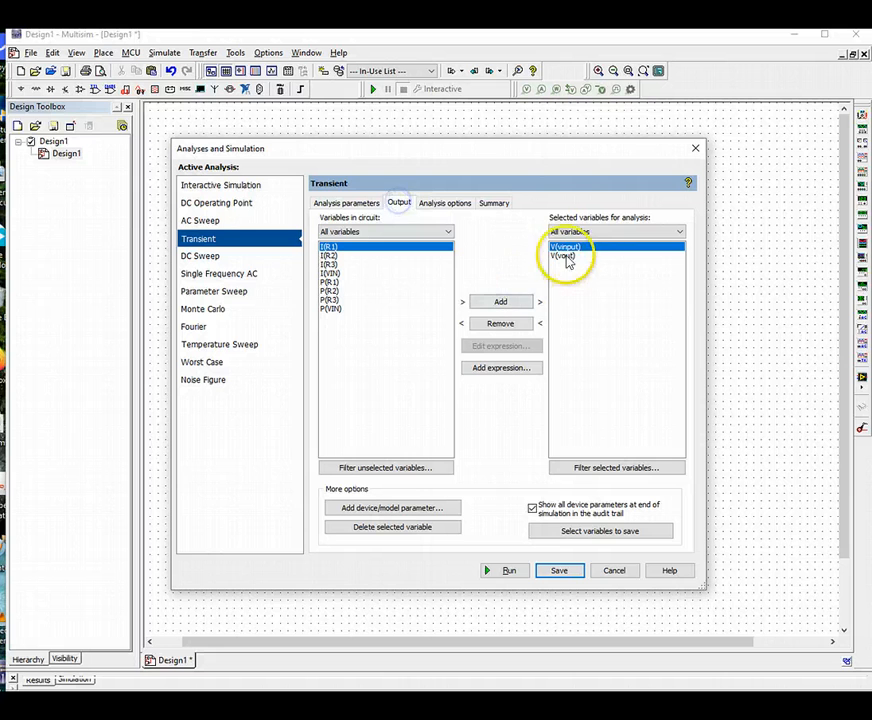
{"action": "left_click", "coordinate": [512, 573]}
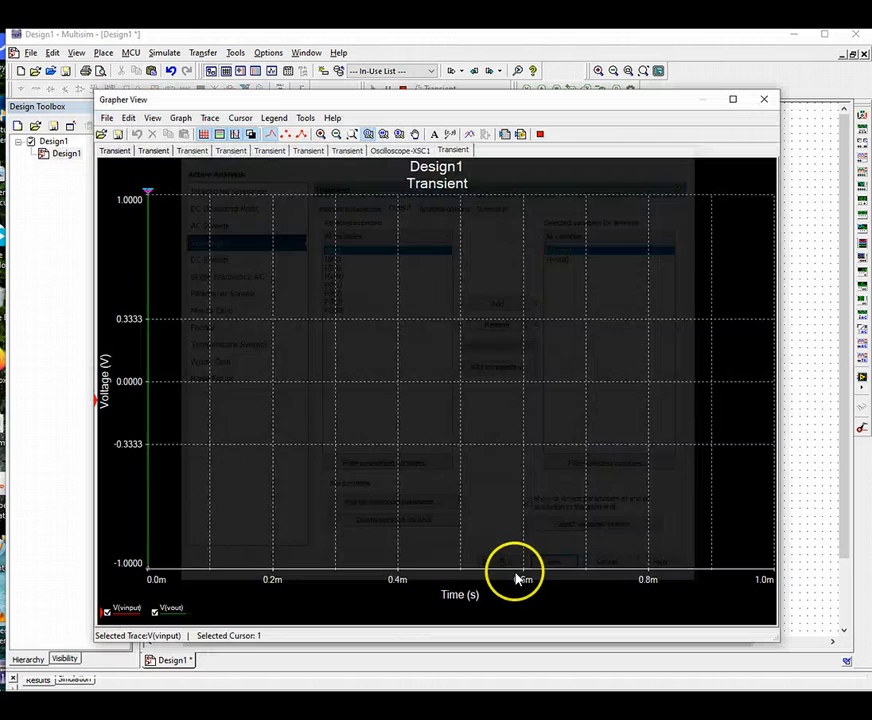
{"action": "left_click", "coordinate": [763, 100]}
Rerun the transient analysis with the end time set to 0.05 s and show its graph on a white background
{"action": "left_click", "coordinate": [168, 54]}
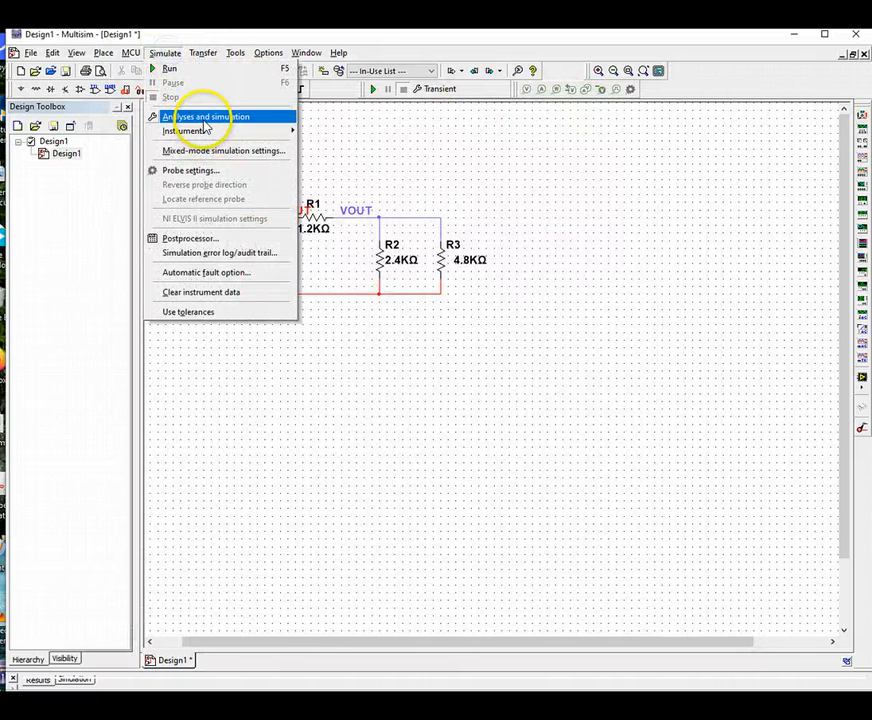
{"action": "left_click", "coordinate": [203, 123]}
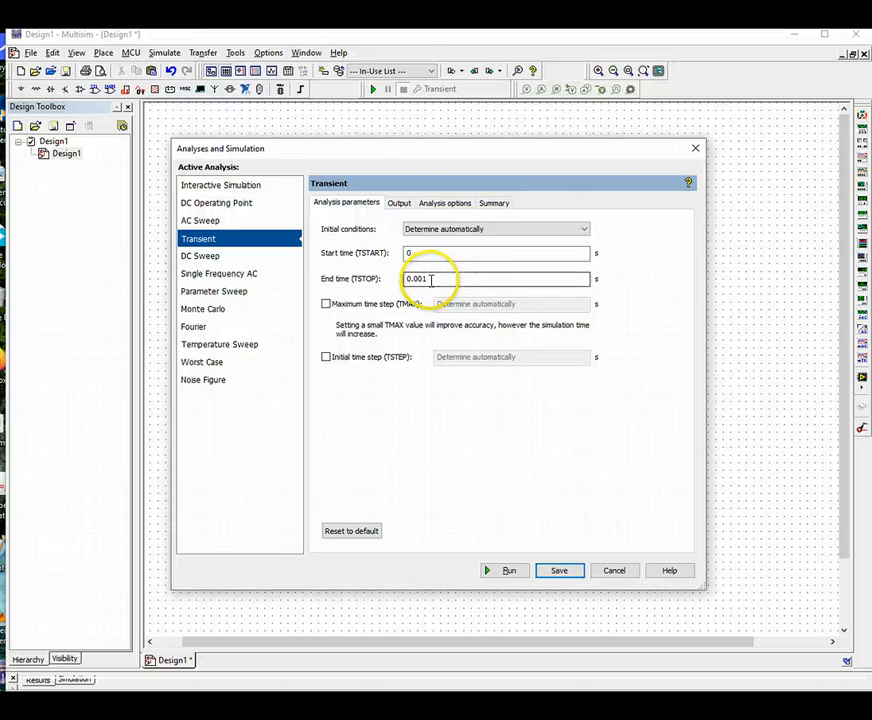
{"action": "left_click", "coordinate": [421, 280]}
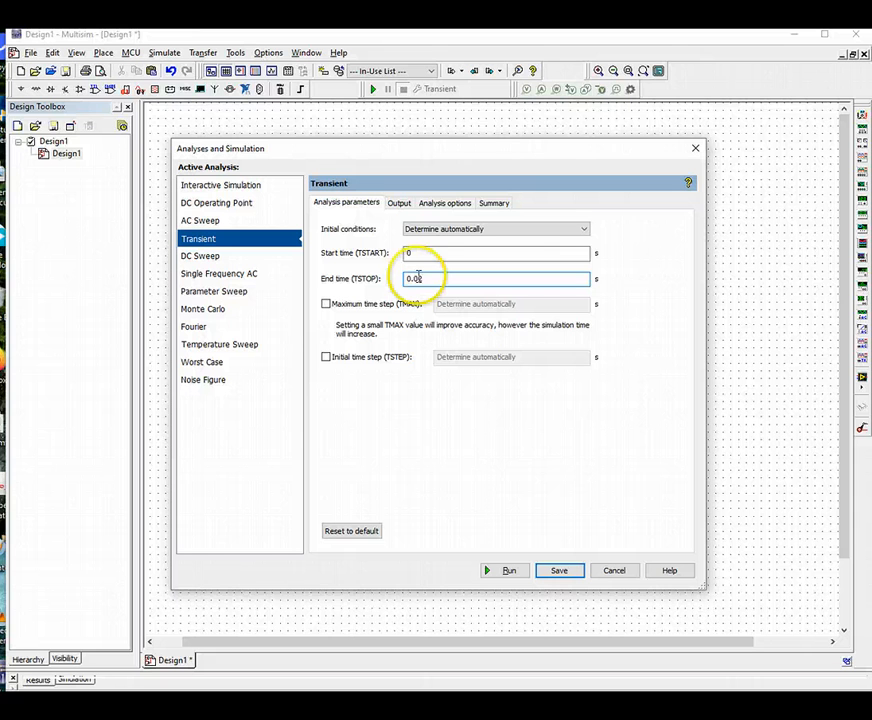
{"action": "type", "text": "2"}
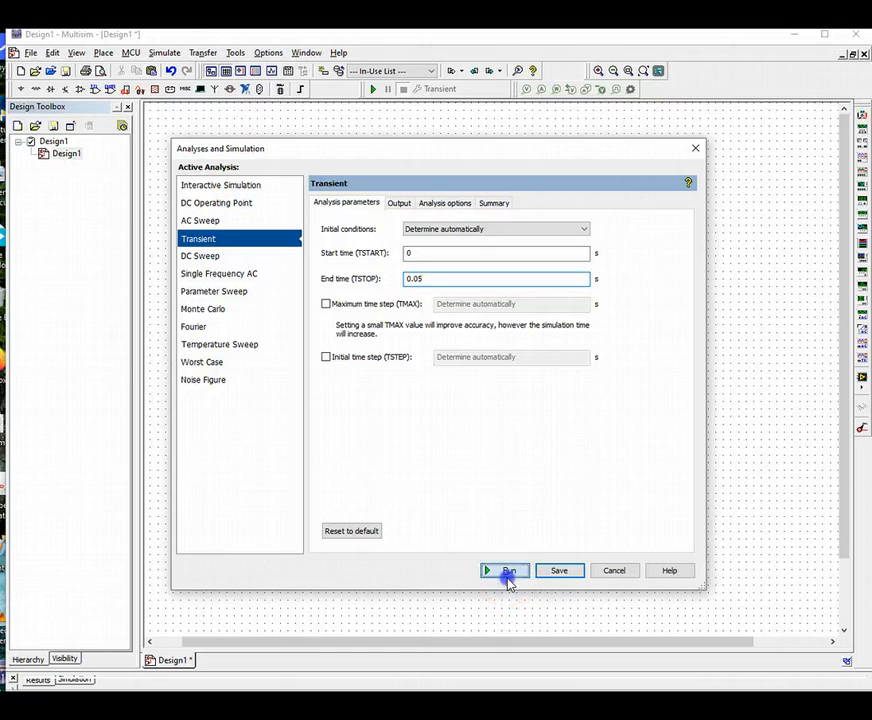
{"action": "left_click", "coordinate": [507, 574]}
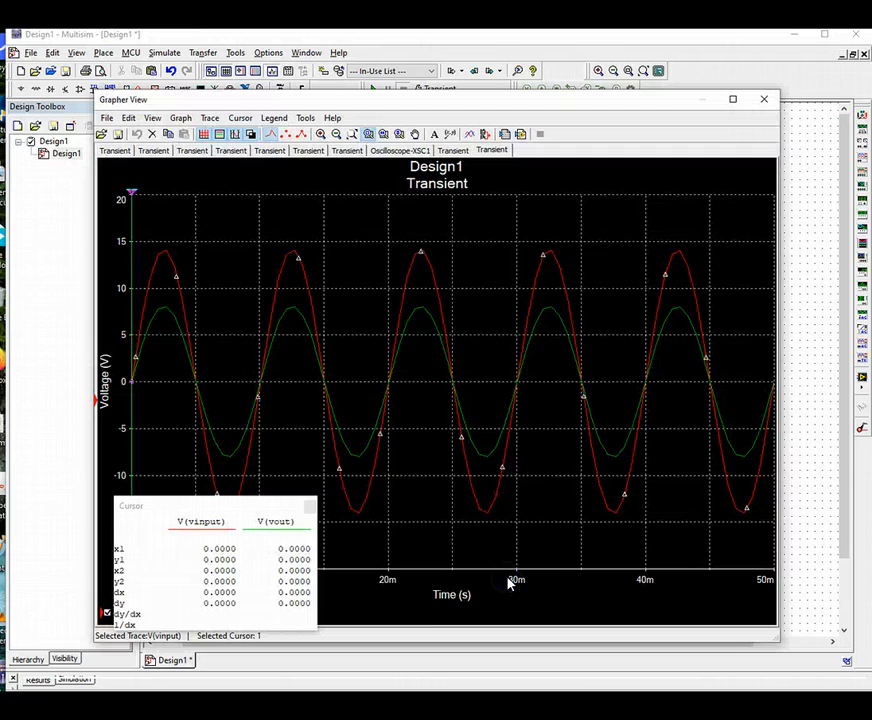
{"action": "left_click", "coordinate": [250, 135]}
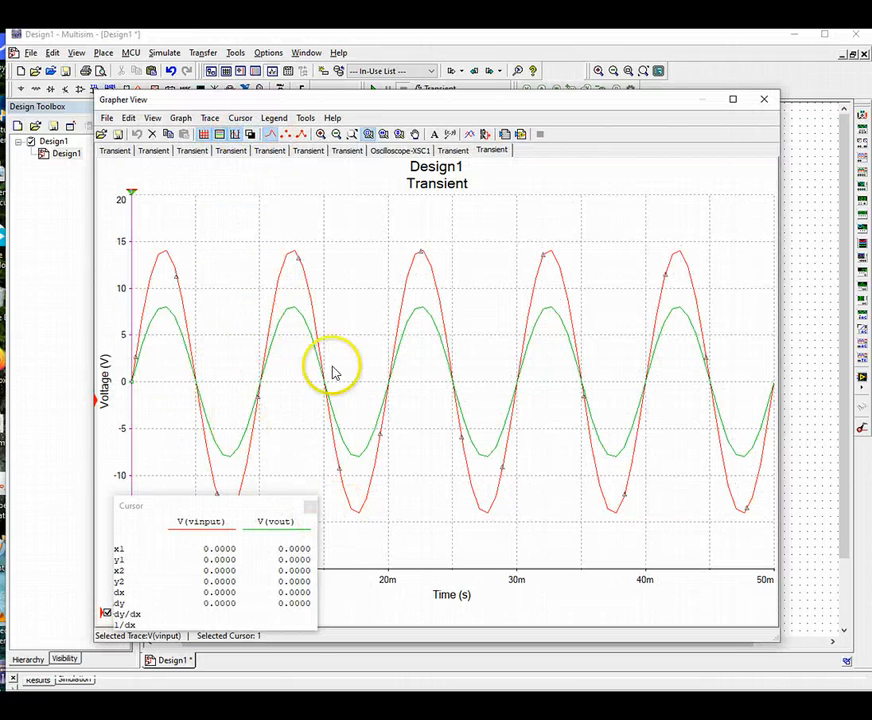